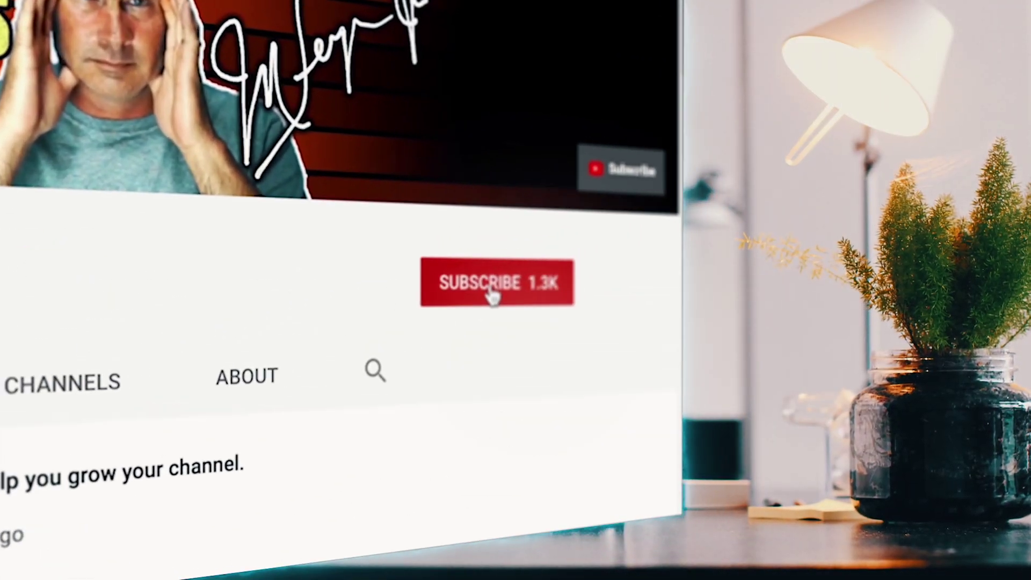
left_click(639, 219)
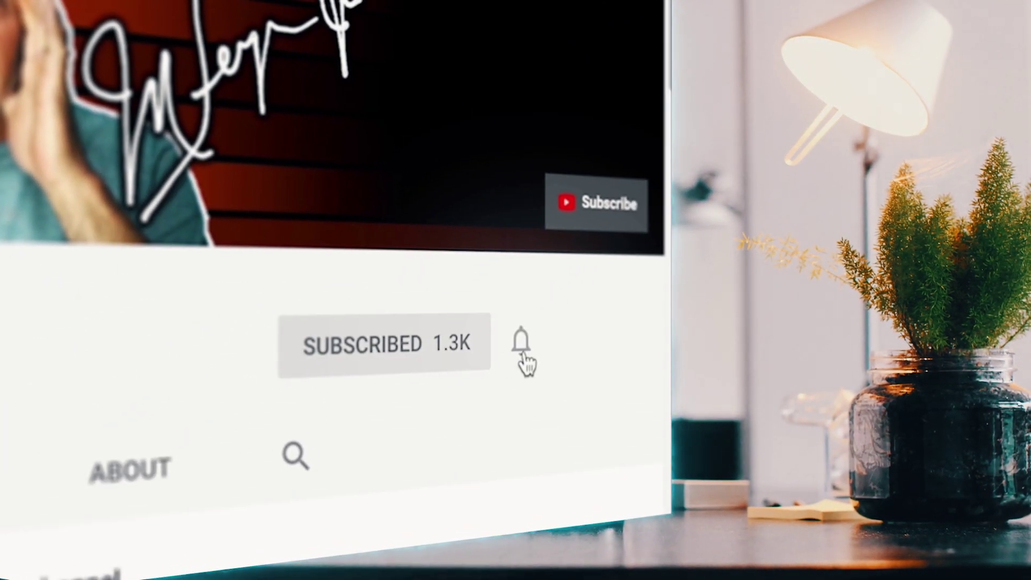
left_click(522, 346)
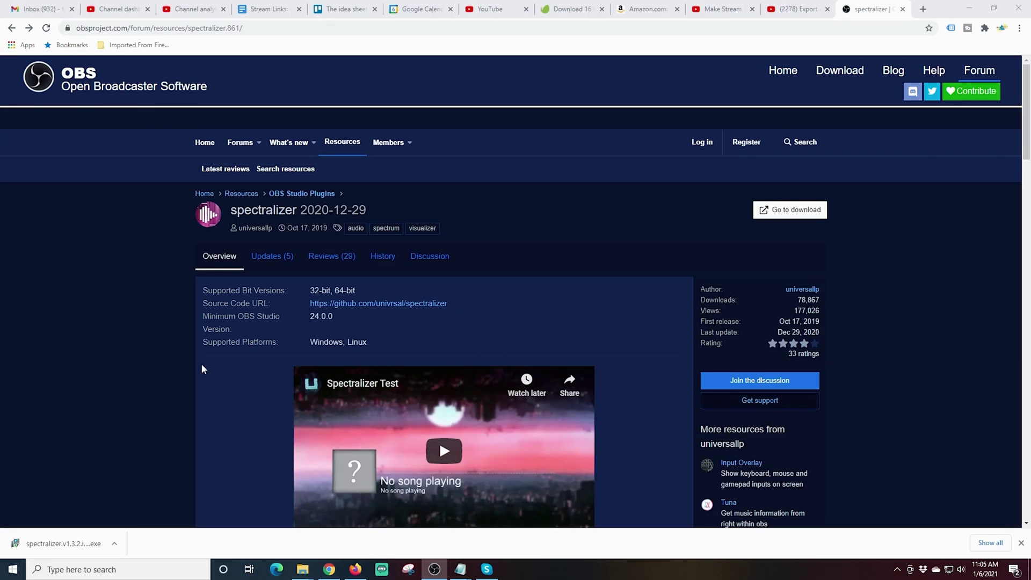
Download spectralizer.v1.3.2.installer.windows.exe from the spectralizer plugin's GitHub release and dismiss the download bar.
scroll(203, 367, "down", 5)
scroll(203, 366, "up", 5)
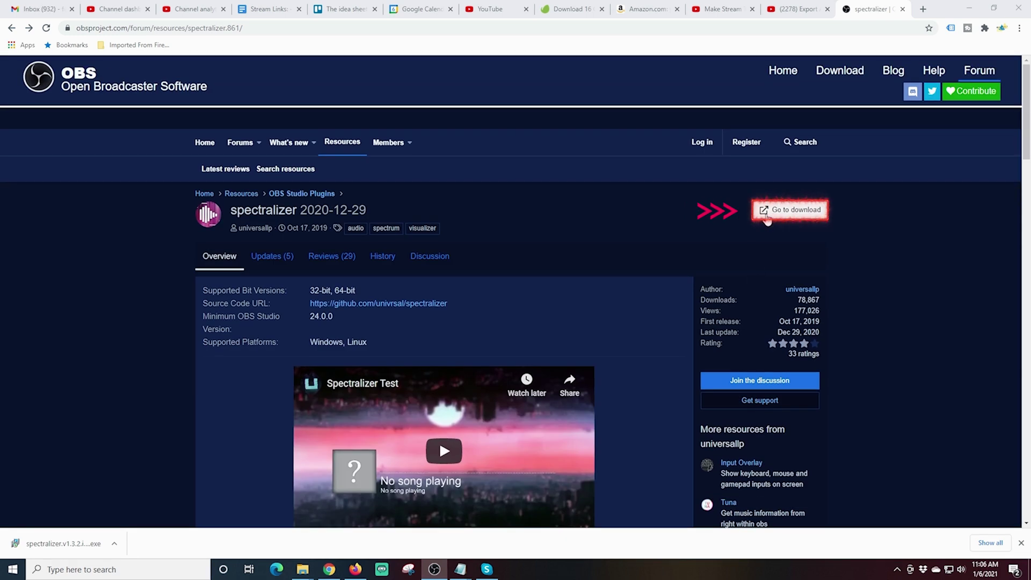
left_click(767, 217)
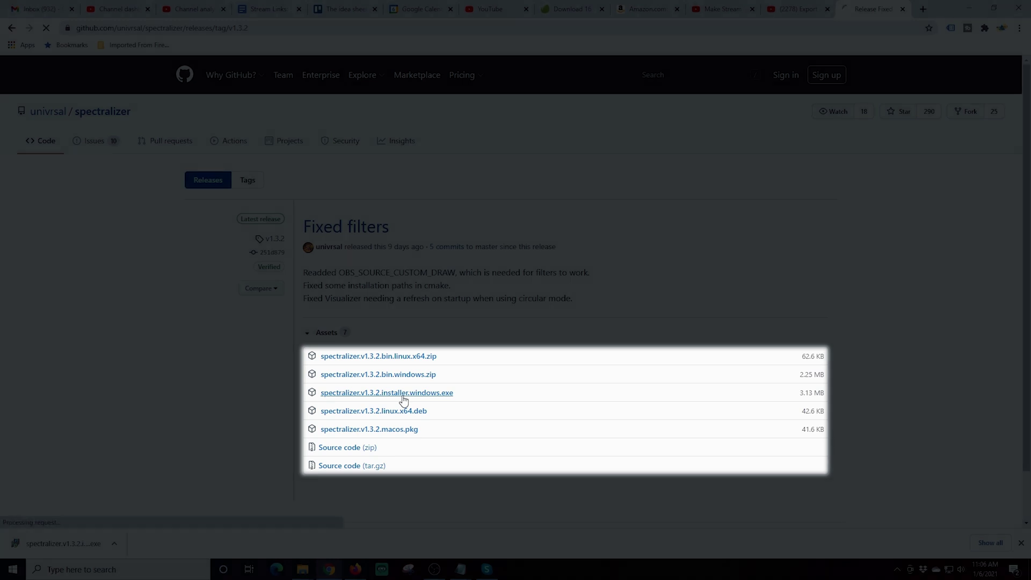
left_click(404, 400)
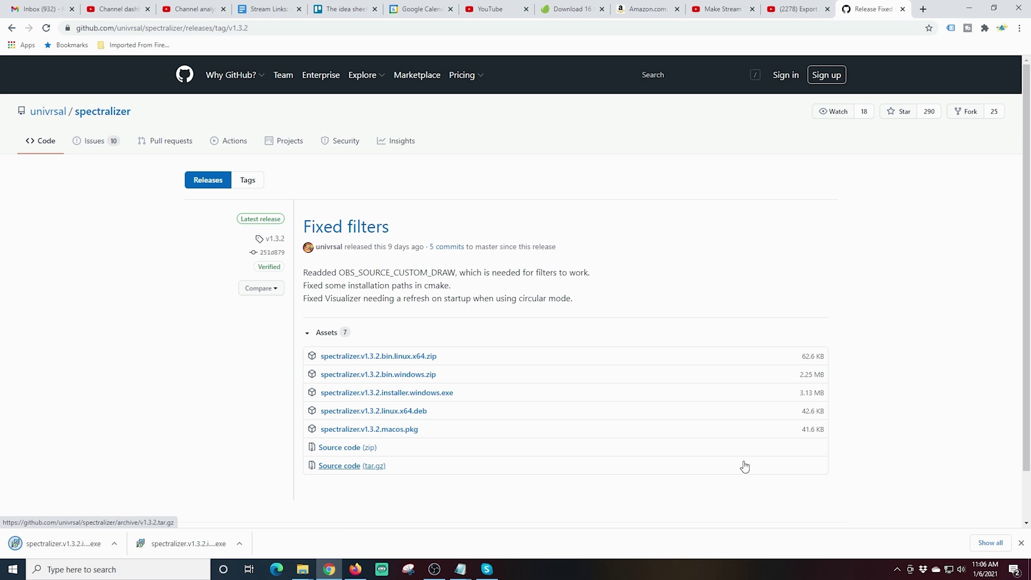
left_click(1021, 543)
Launch the spectralizer.v1.3.2.installer.windows file from the Downloads folder and allow it to run despite the SmartScreen block.
left_click(303, 569)
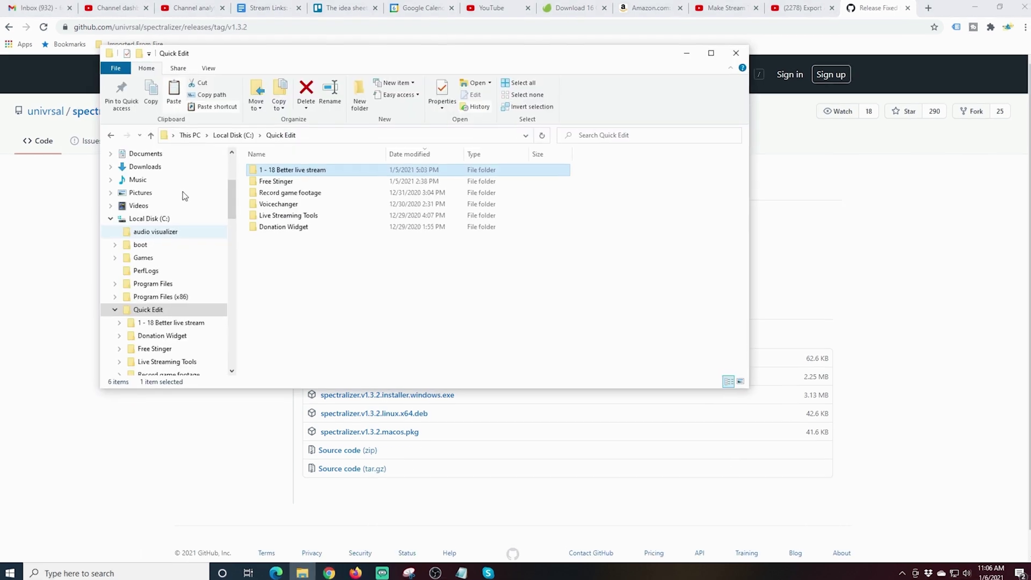
left_click(143, 172)
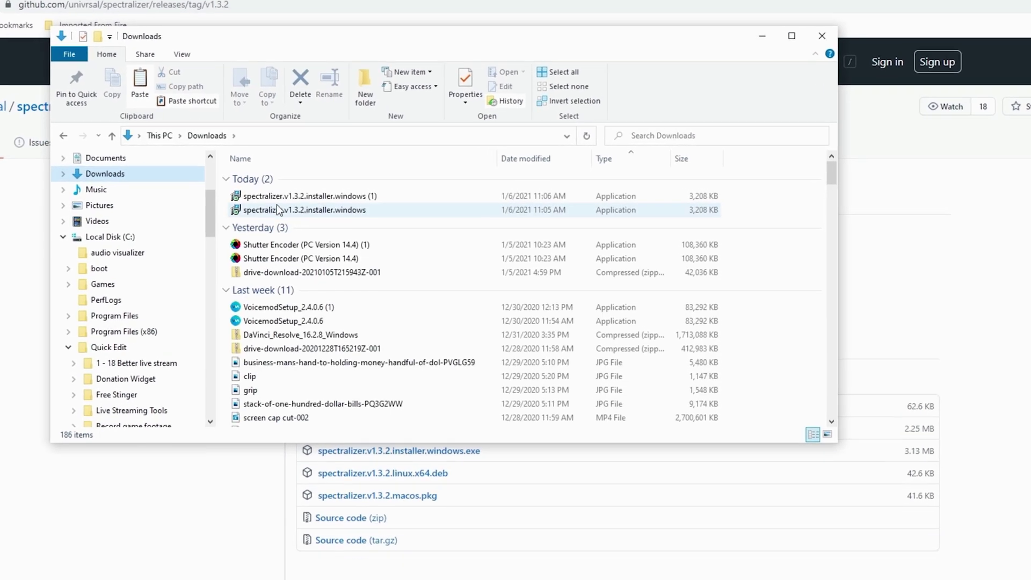
double_click(285, 216)
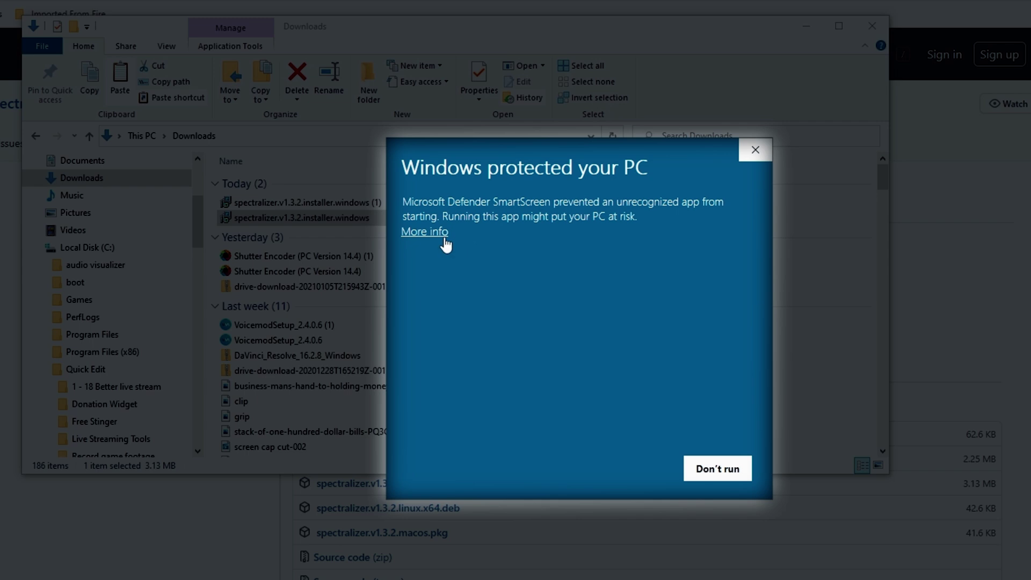
left_click(425, 231)
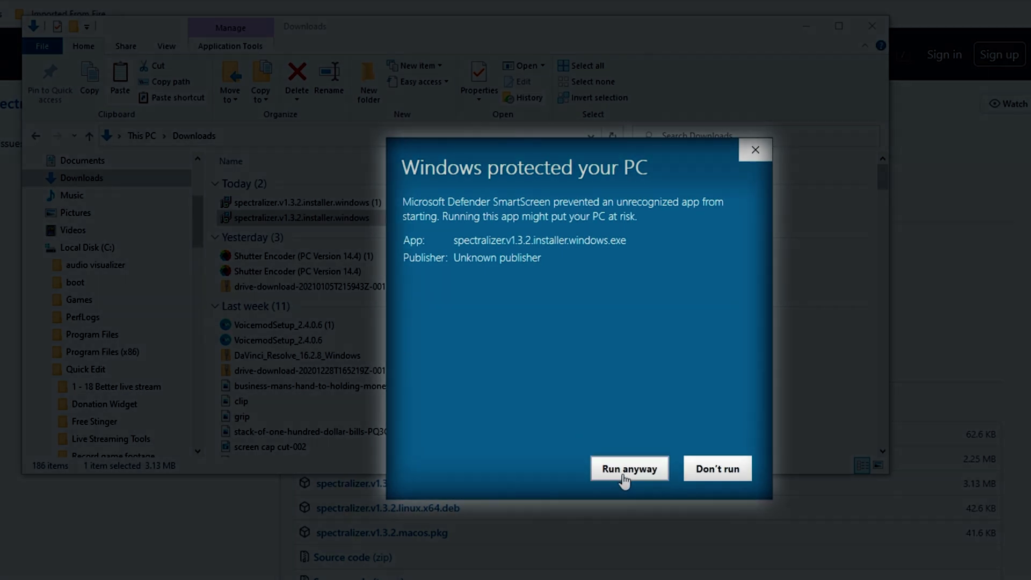
left_click(623, 473)
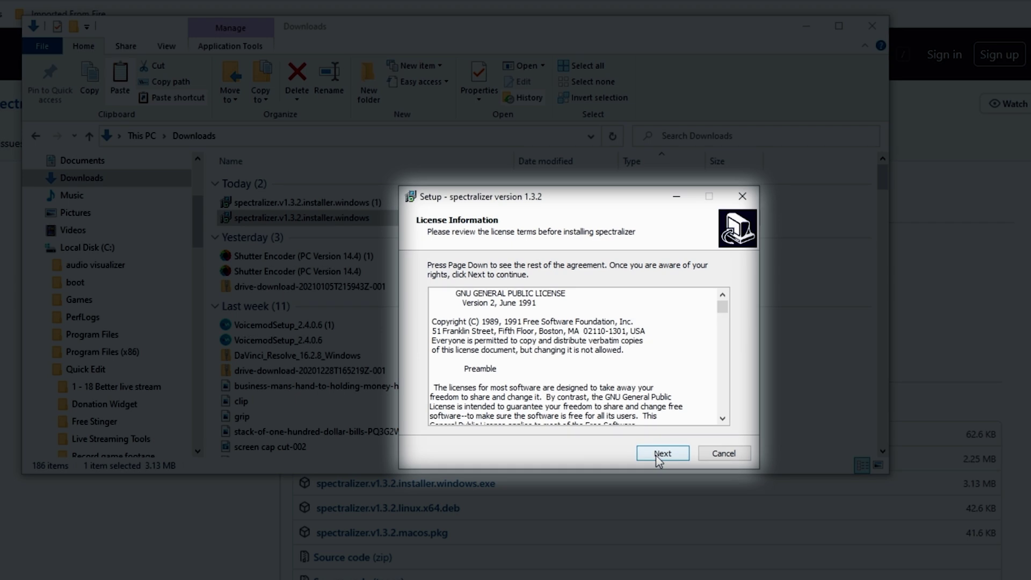
Install spectralizer into the existing E:\obs-studio folder, keeping spectralizer as the Start Menu folder.
left_click(658, 455)
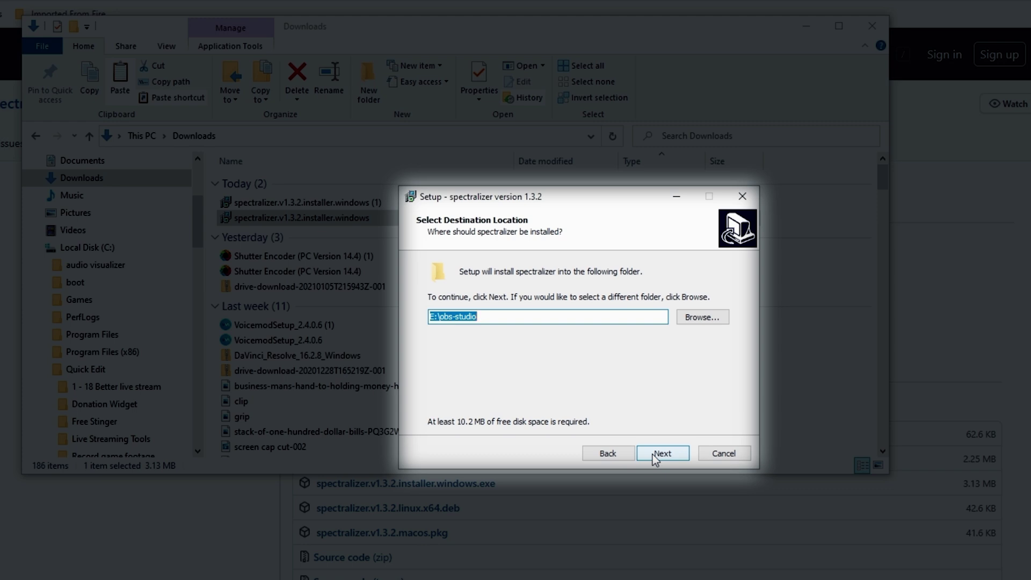
left_click(652, 454)
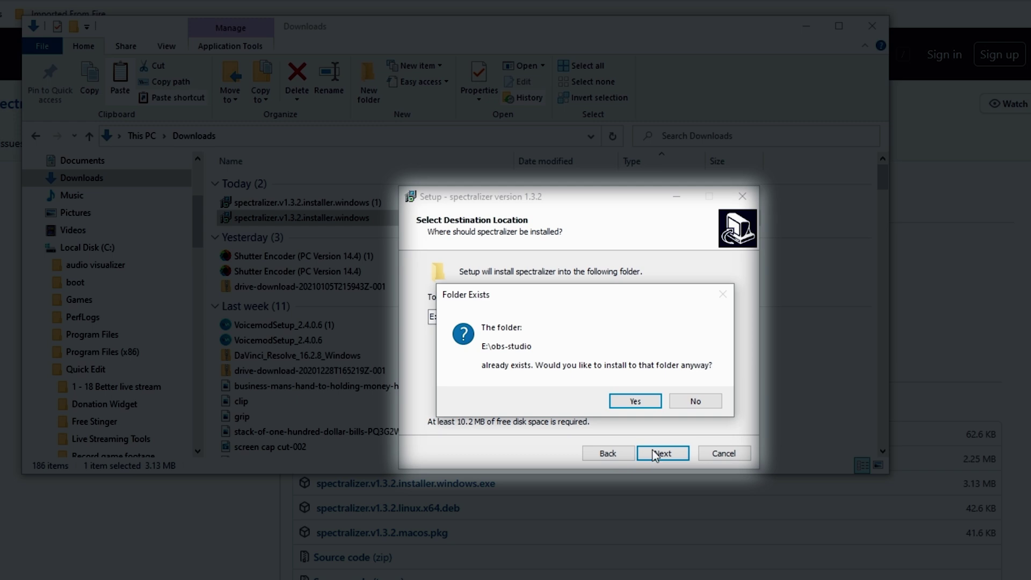
left_click(635, 402)
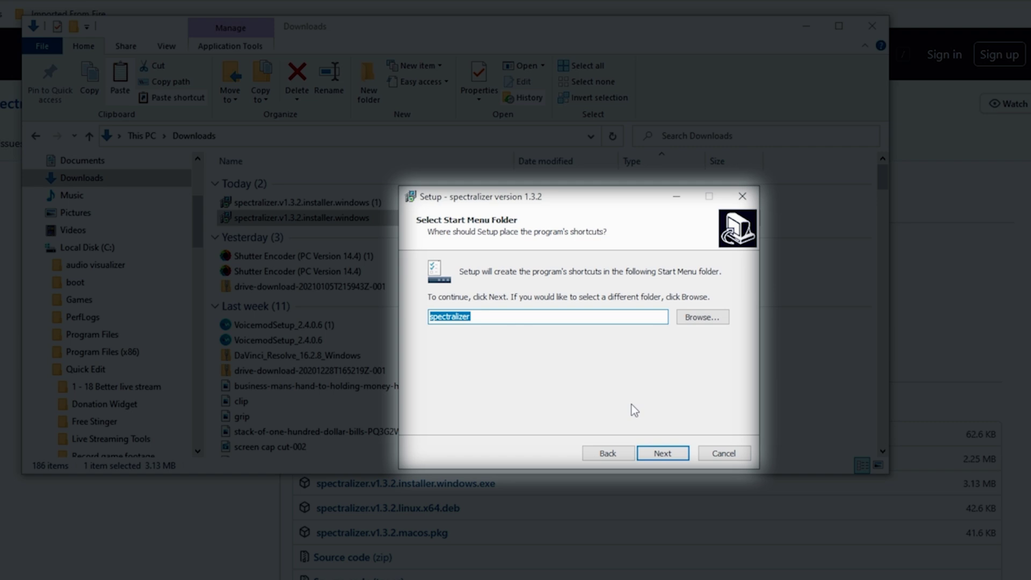
left_click(651, 453)
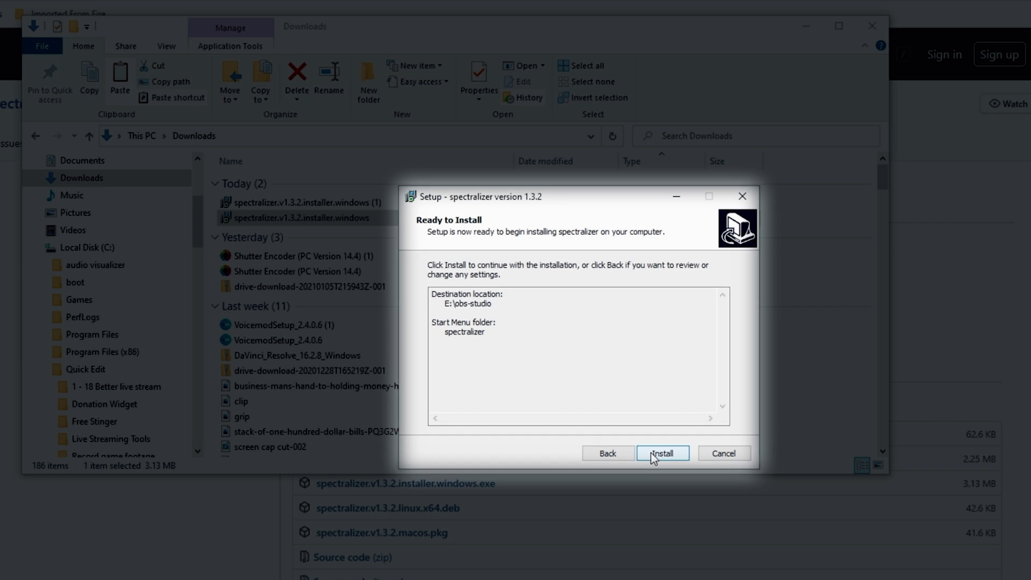
left_click(651, 453)
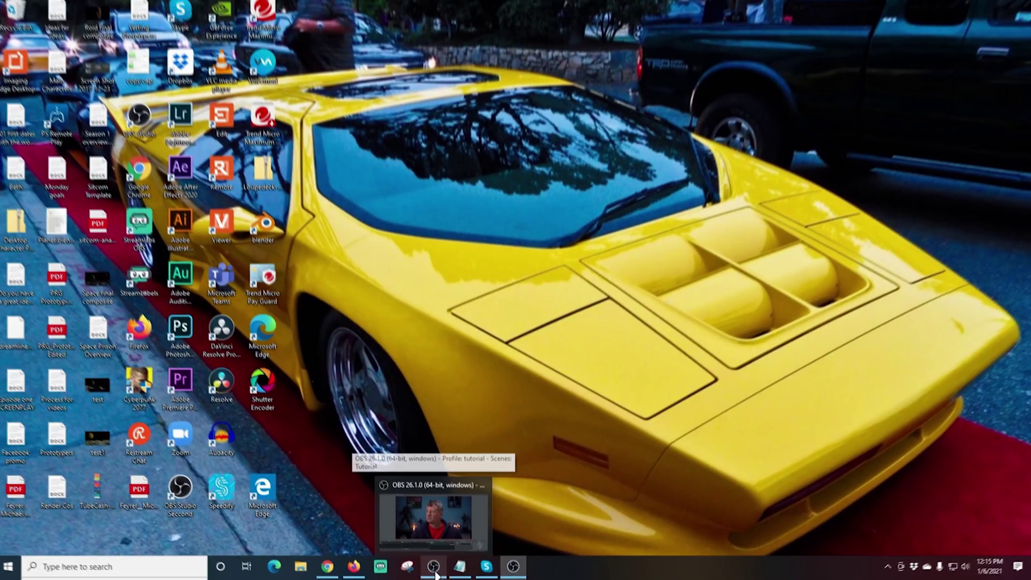
Switch to OBS and add a new Image source with the default name to the scene.
left_click(435, 570)
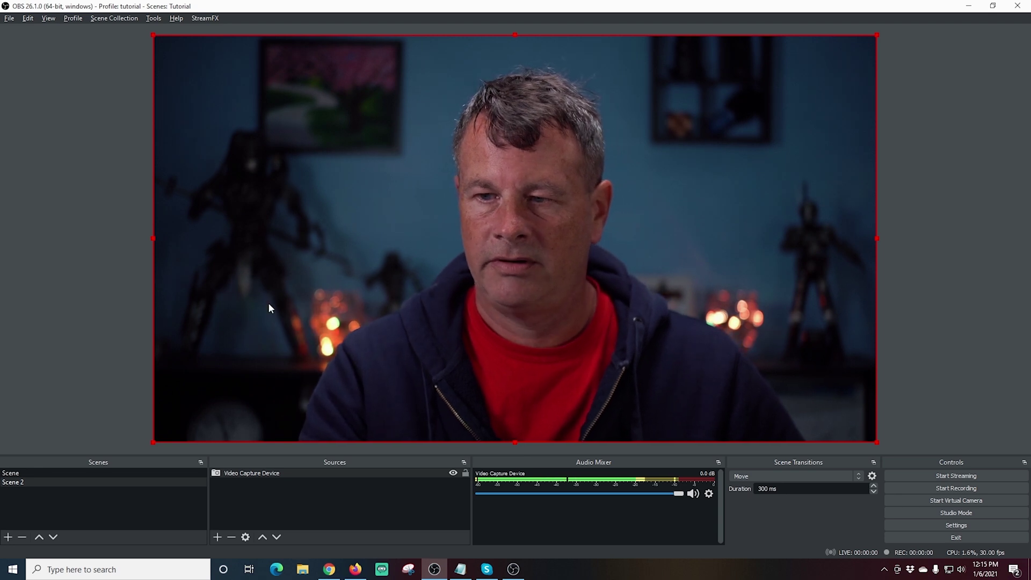
left_click(217, 538)
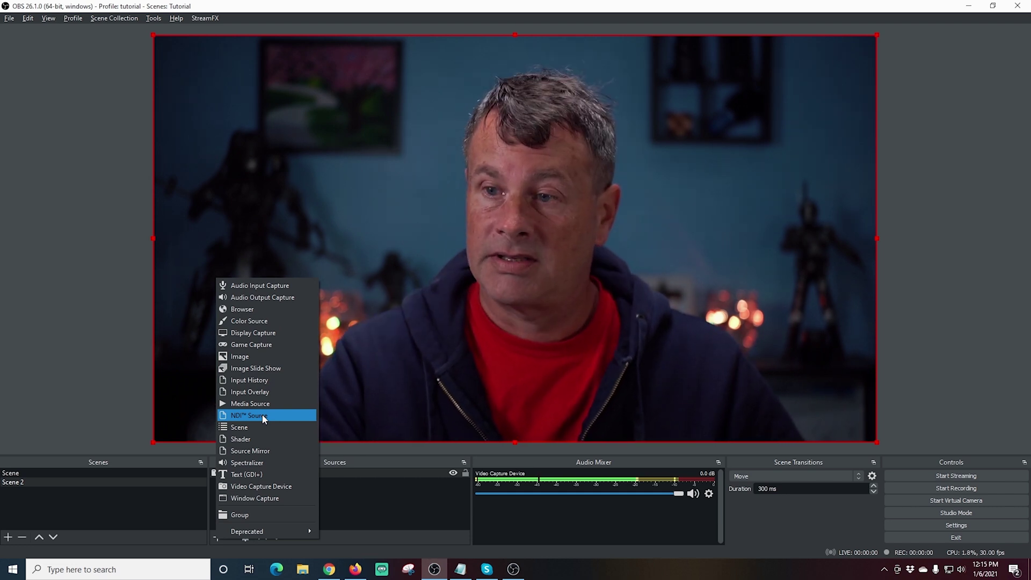
left_click(262, 357)
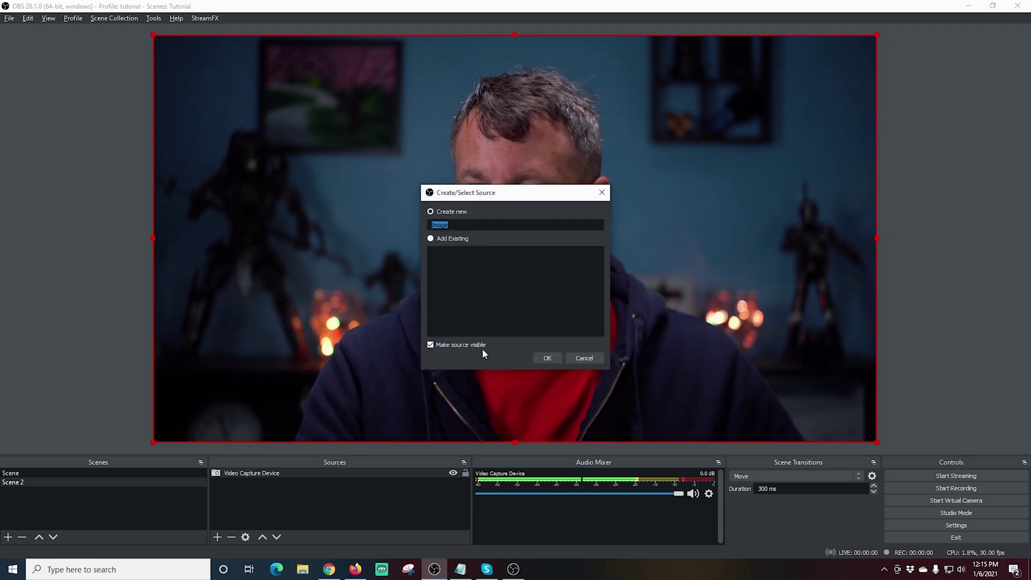
left_click(543, 356)
Load the Frame file from C:\Quick Edit\audio visualizer as the source's image and accept the properties.
left_click(679, 385)
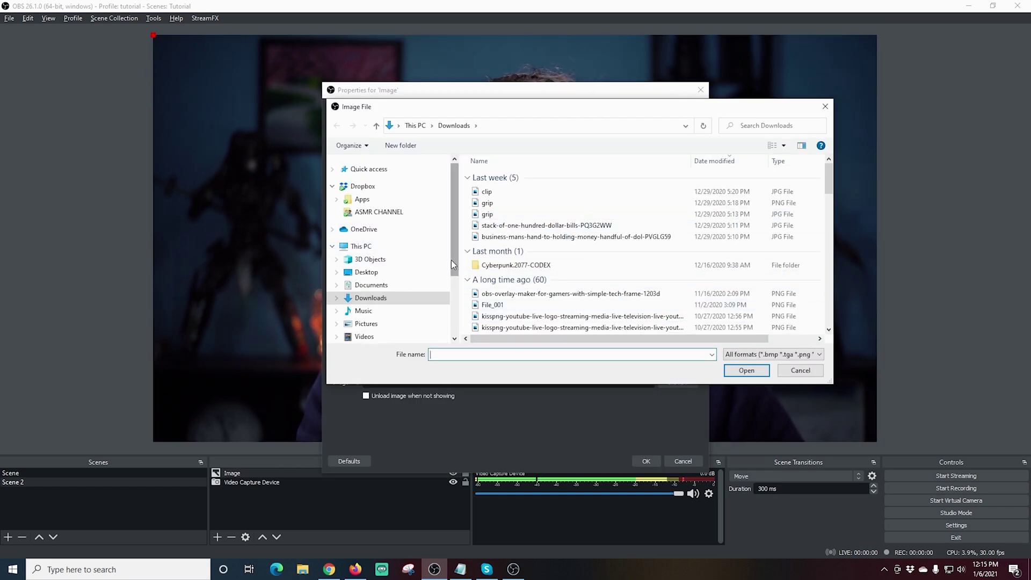
scroll(451, 260, "down", 2)
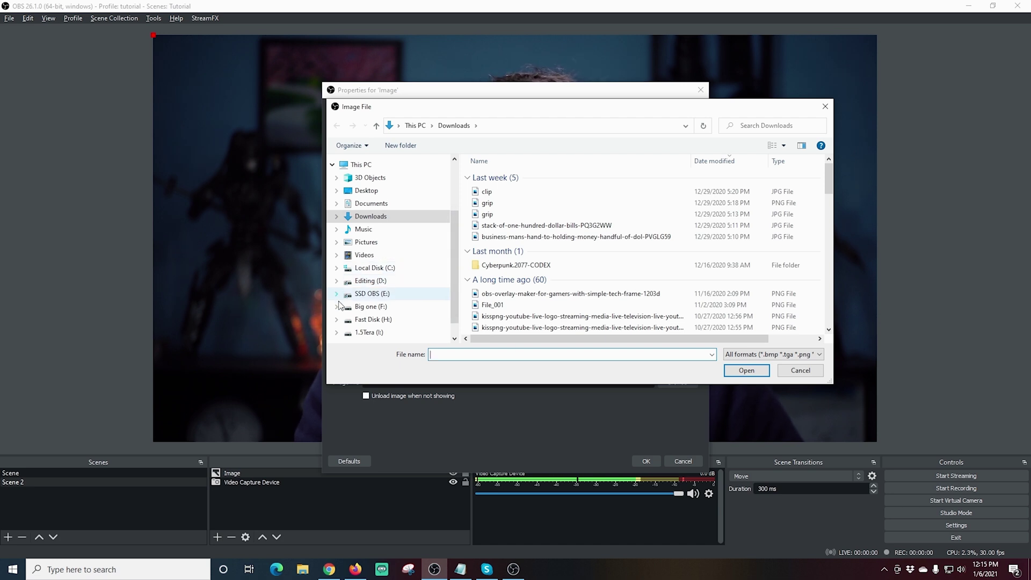
left_click(337, 270)
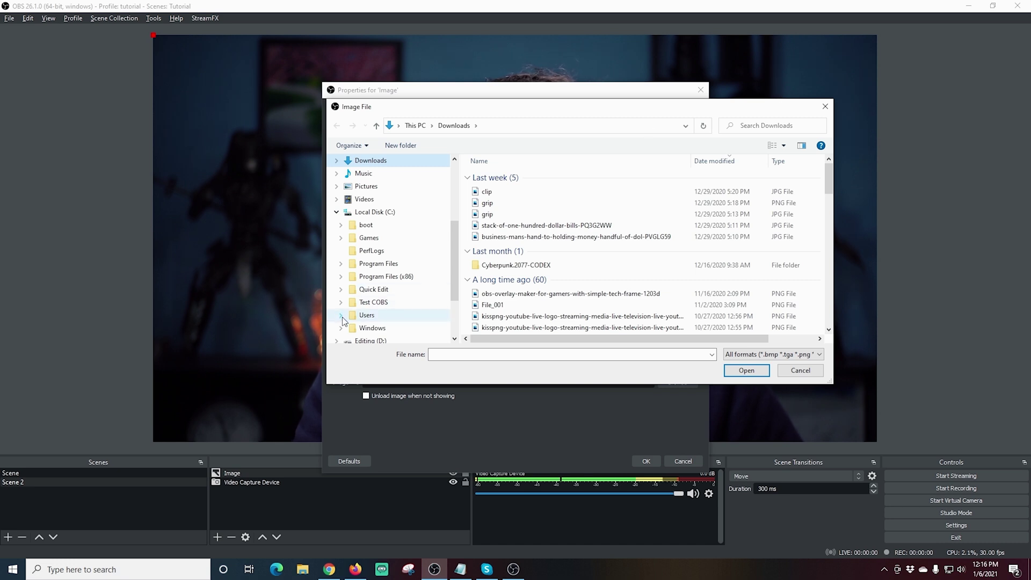
left_click(342, 290)
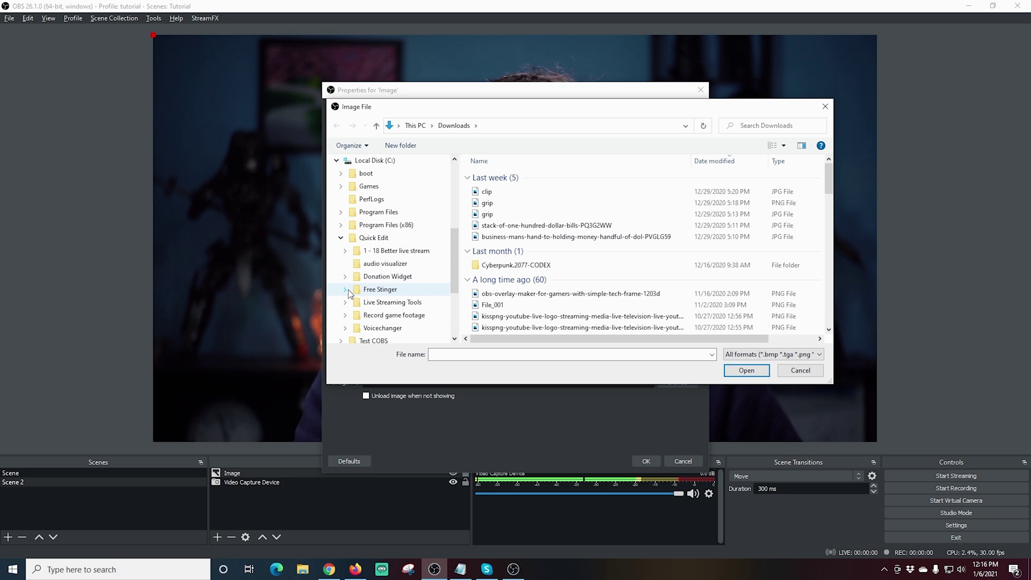
left_click(382, 263)
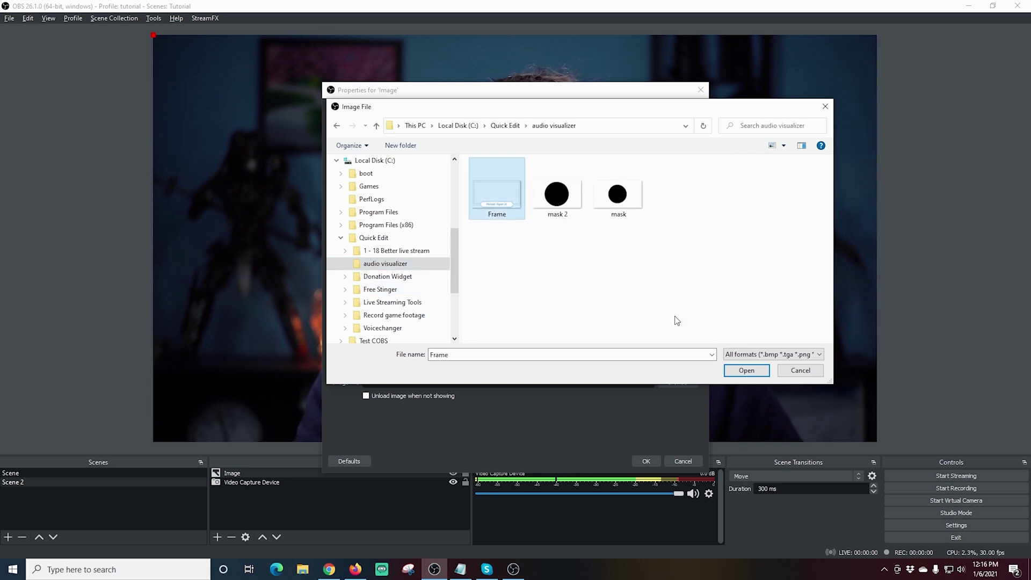
left_click(745, 371)
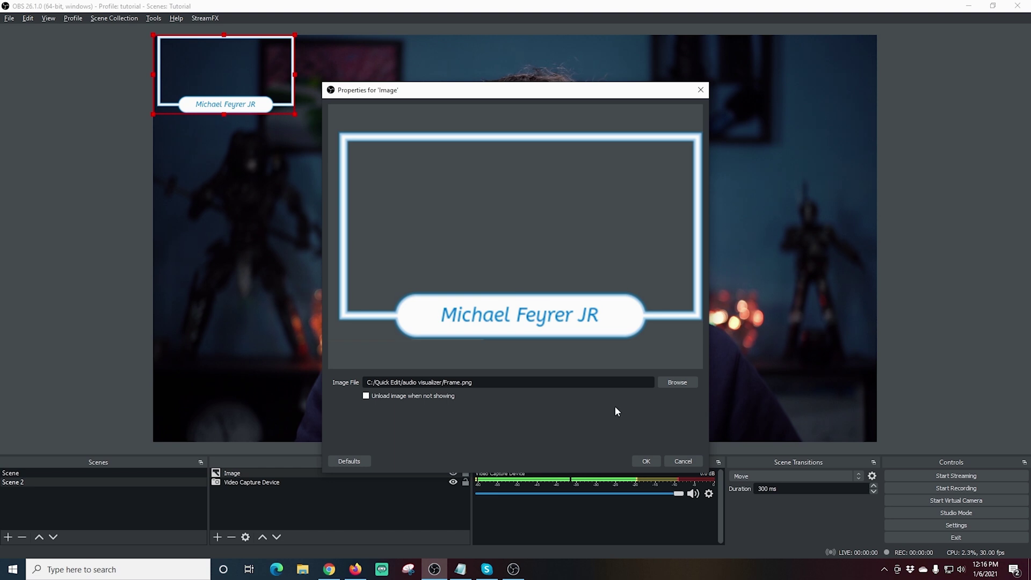
key("Return")
Enlarge the frame image and place it mid-canvas, and scale and position the camera video to fill its opening.
left_click_drag(295, 114, 732, 364)
left_click_drag(553, 317, 623, 334)
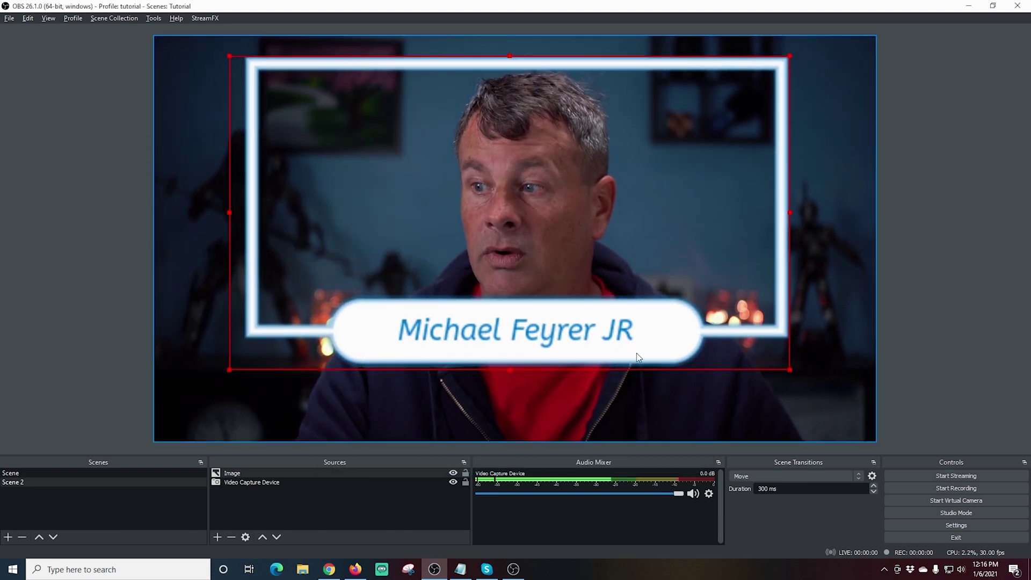
left_click(677, 395)
left_click_drag(879, 444, 537, 250)
left_click_drag(450, 182, 551, 212)
left_click_drag(639, 283, 788, 367)
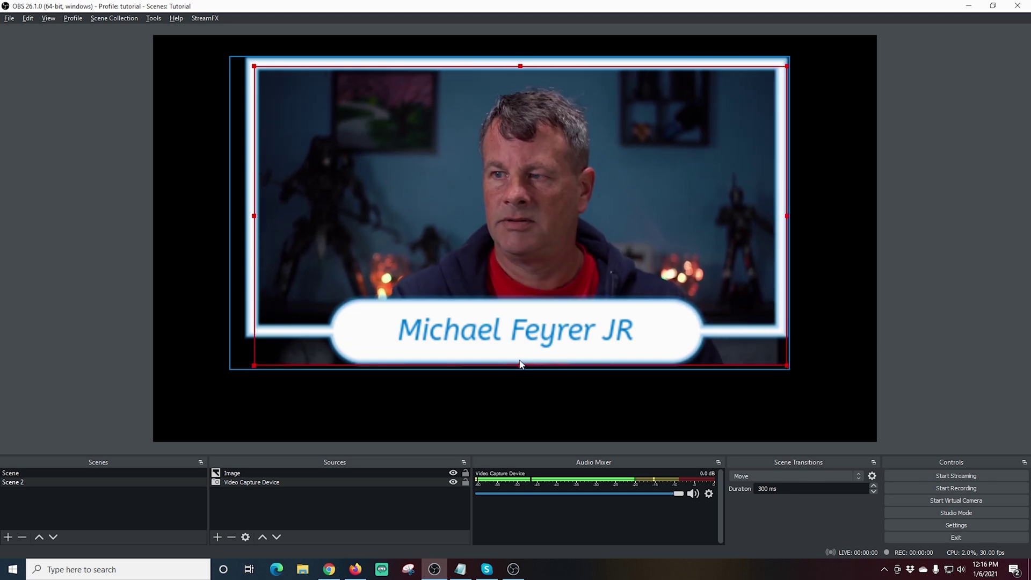
Crop the camera video's bottom edge to the frame's lower border and shift the framed camera slightly up and right.
key("alt")
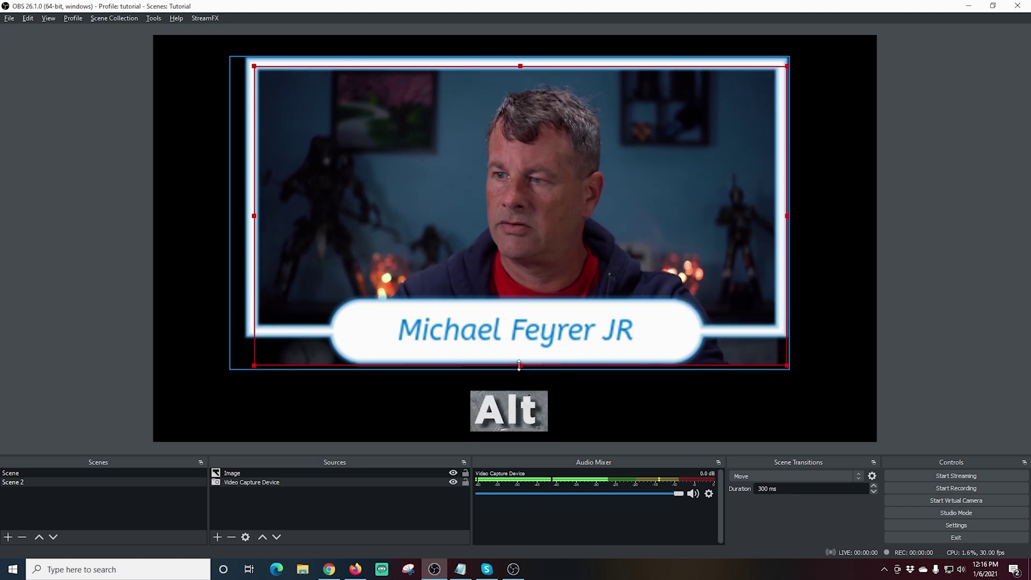
left_click_drag(520, 365, 519, 333)
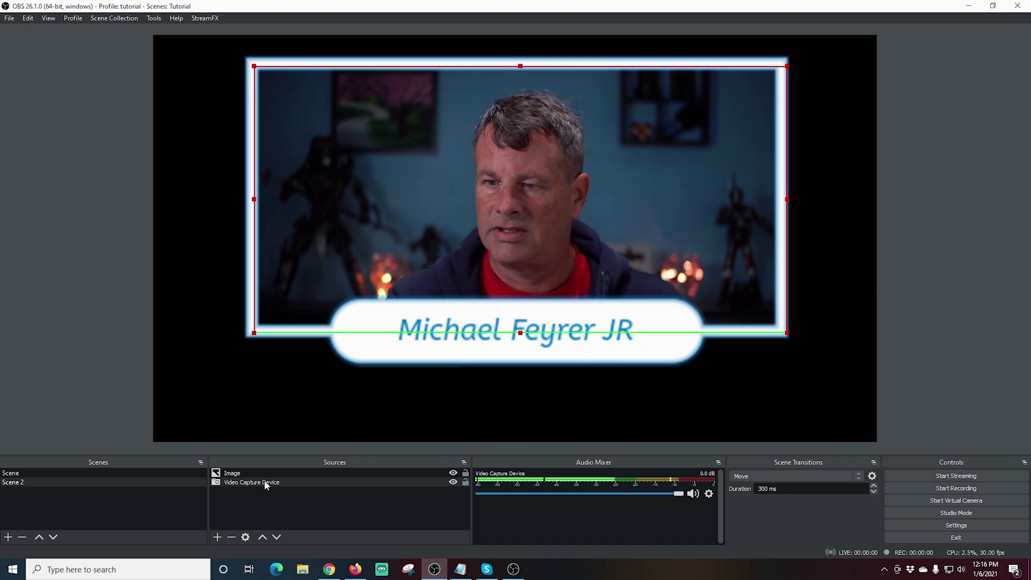
mouse_move(434, 301)
left_mouse_down()
mouse_move(451, 266)
mouse_move(435, 304)
mouse_move(428, 286)
mouse_move(424, 296)
mouse_move(440, 297)
left_mouse_up()
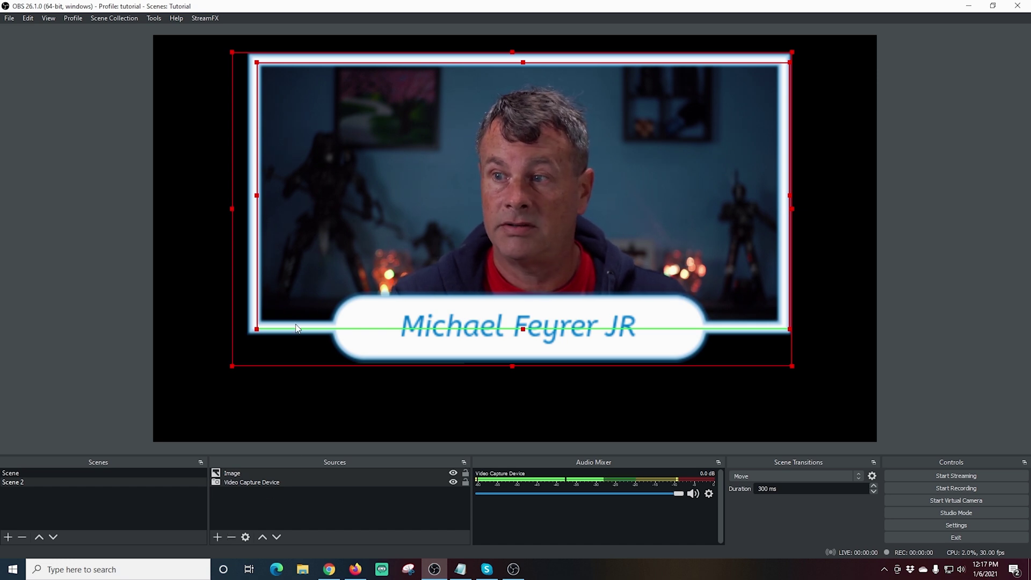
Add a new Spectralizer source with the default name to the scene.
left_click(215, 538)
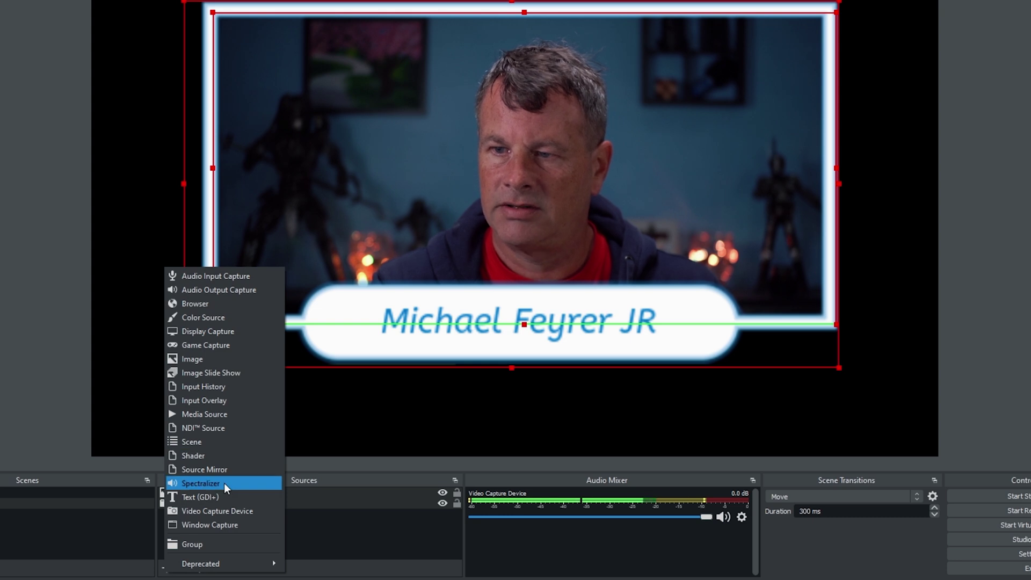
left_click(224, 483)
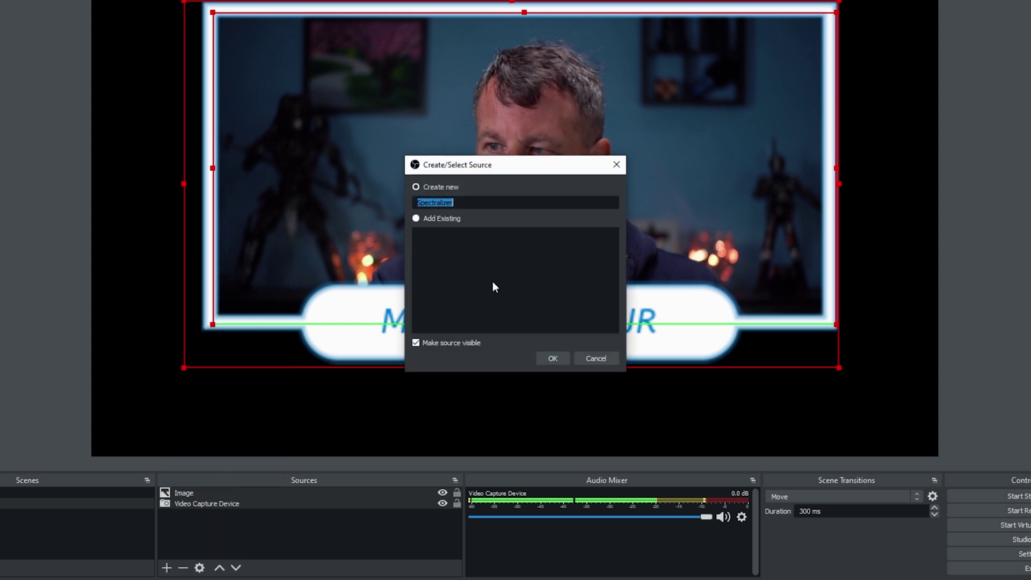
left_click(547, 356)
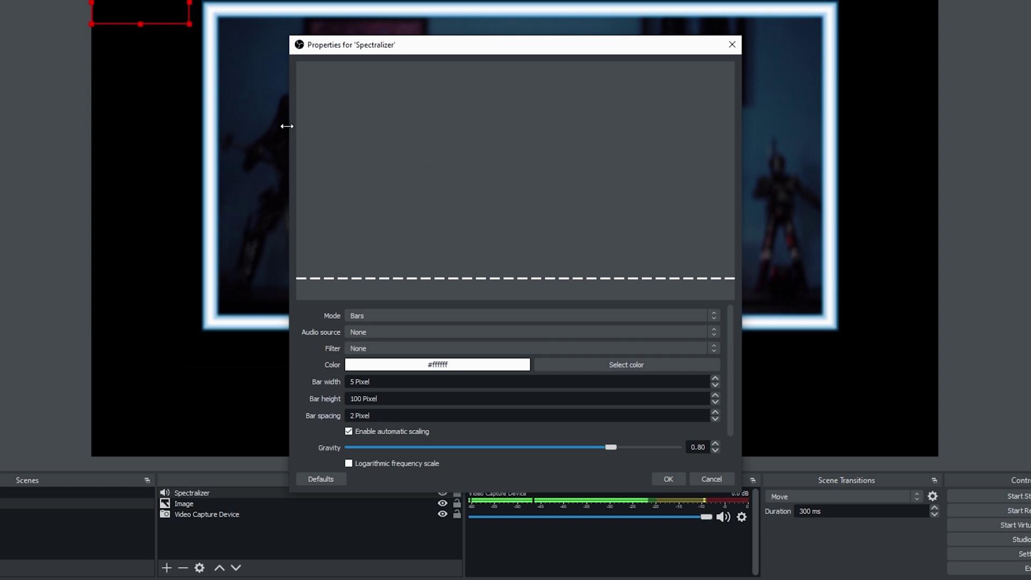
Move the visualizer over the frame's left edge and set its audio source to Video Capture Device.
left_click_drag(147, 4, 227, 216)
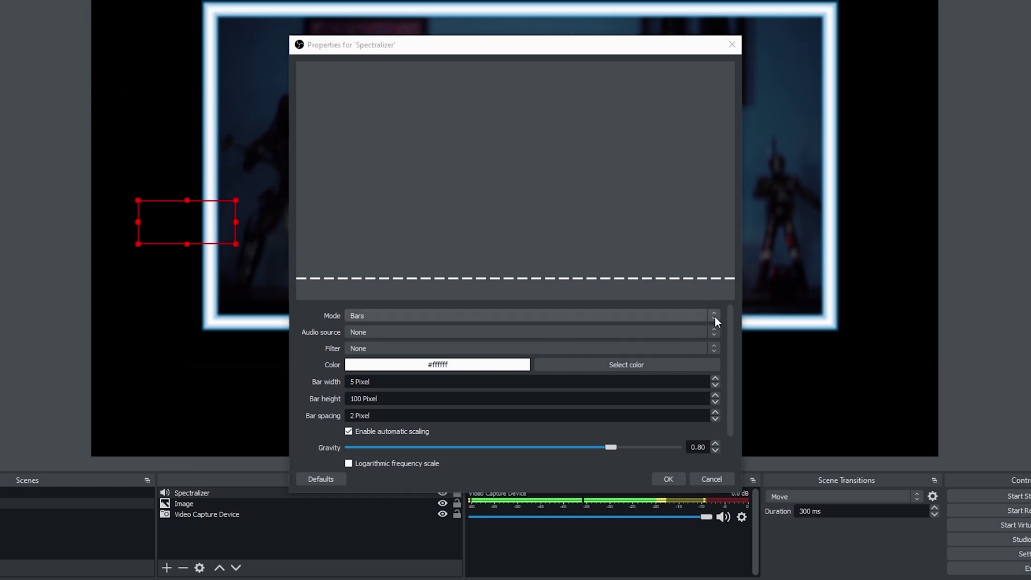
left_click(533, 332)
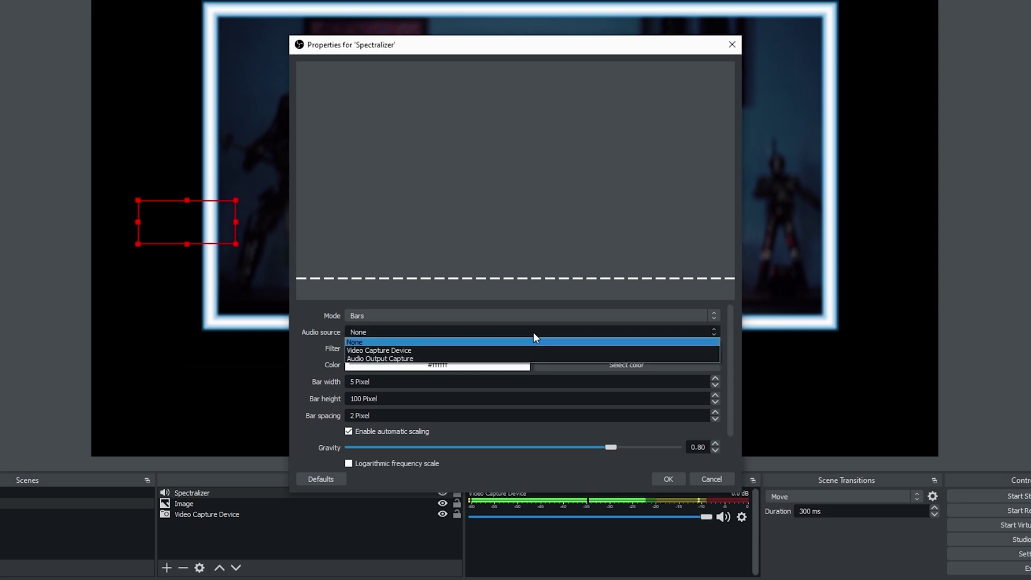
left_click(397, 350)
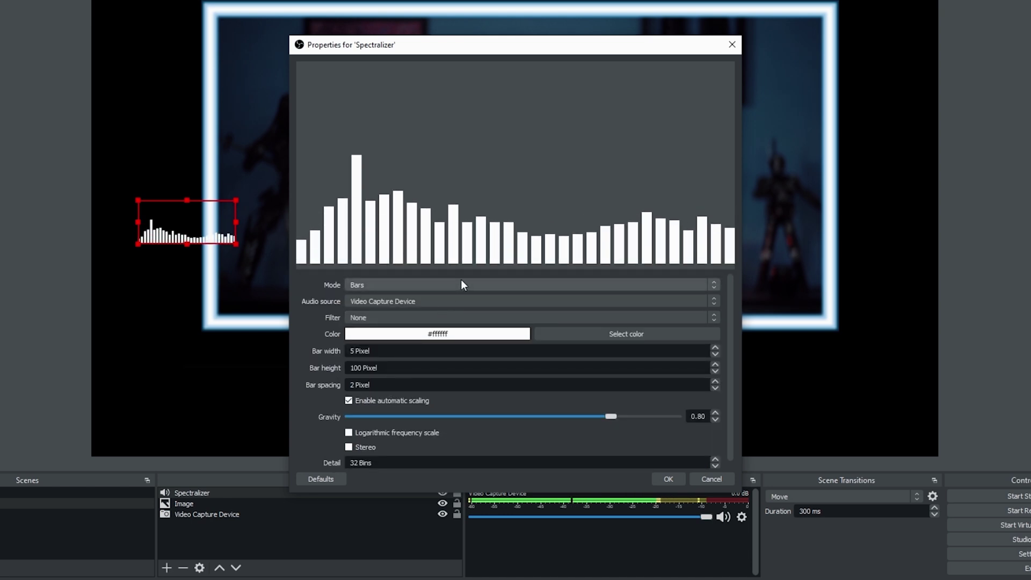
Set the visualizer's bar color to blue (#0000ff) and apply its properties.
left_click(644, 336)
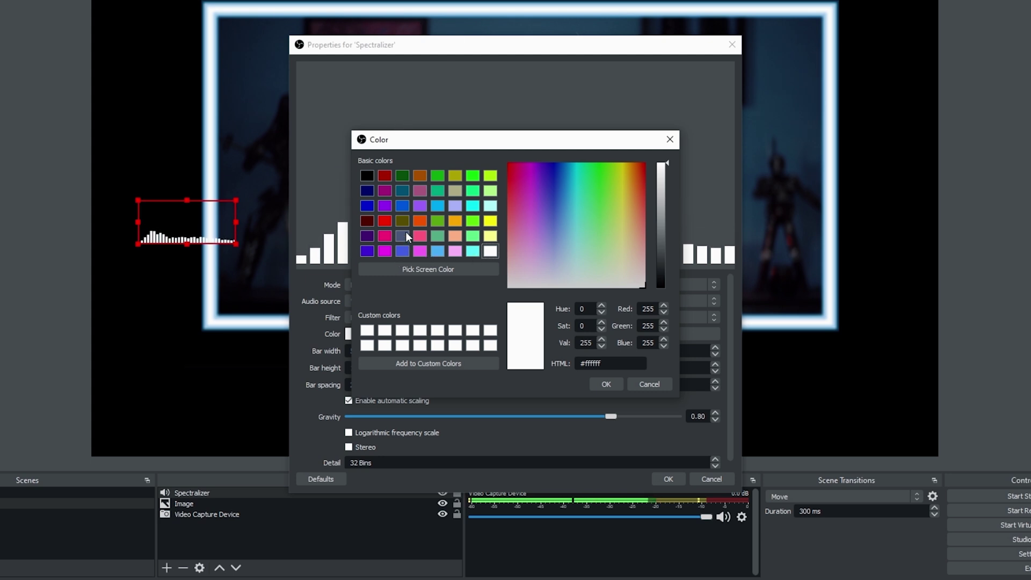
left_click(362, 207)
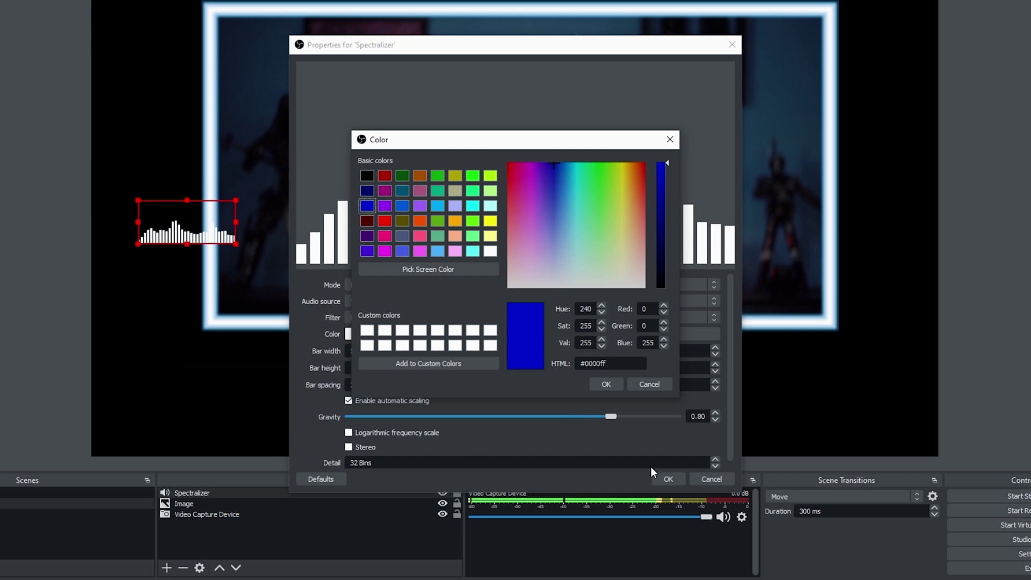
left_click(606, 384)
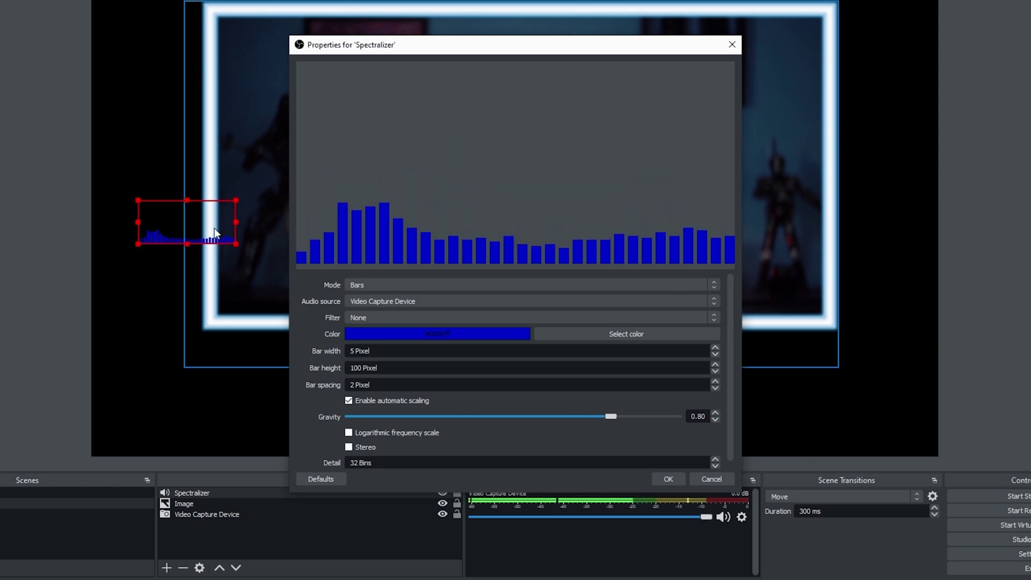
scroll(343, 327, "down", 1)
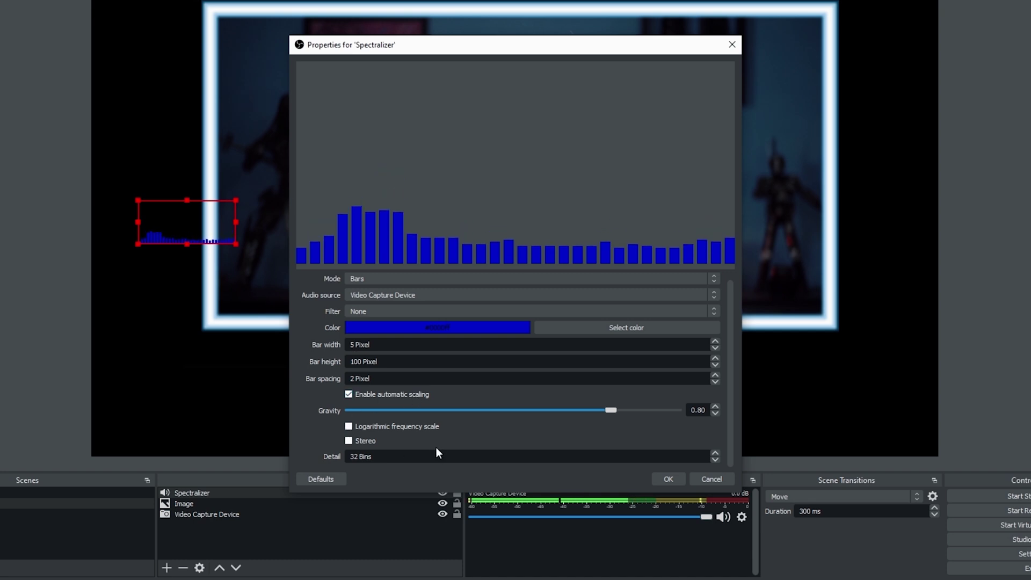
left_click(670, 479)
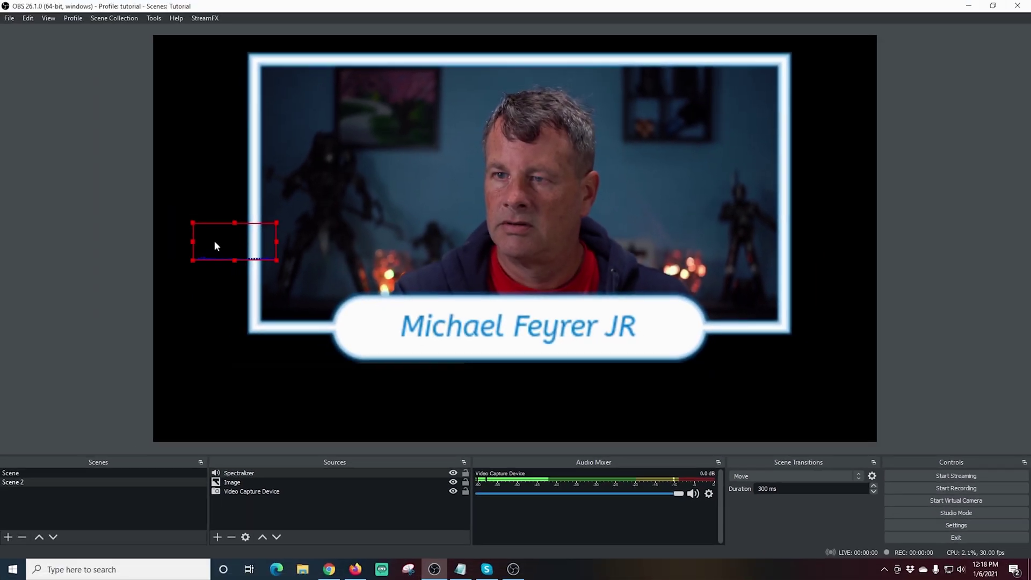
Rotate the visualizer 90 degrees clockwise and place it against the outside of the frame's right edge.
right_click(214, 246)
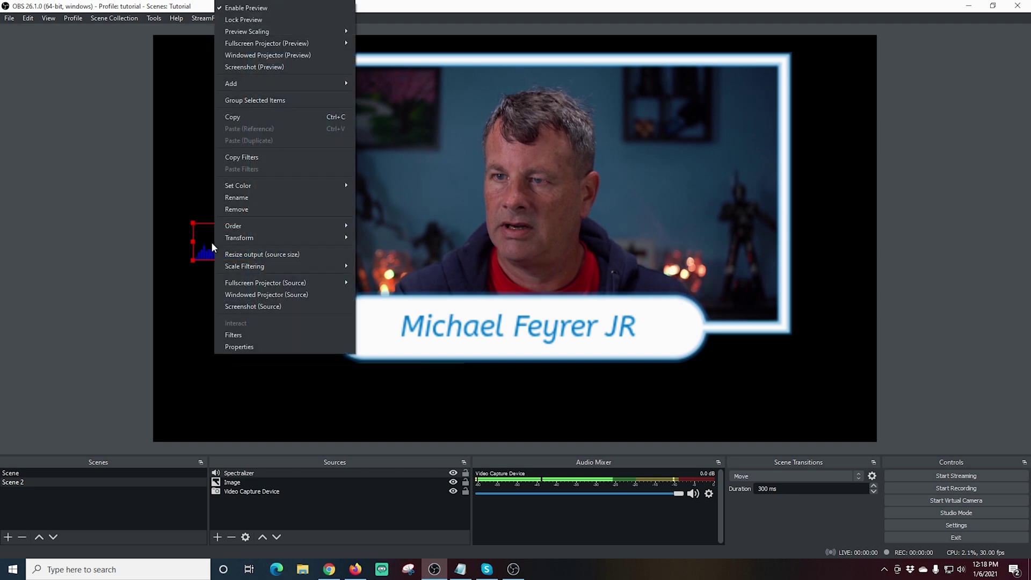
mouse_move(263, 238)
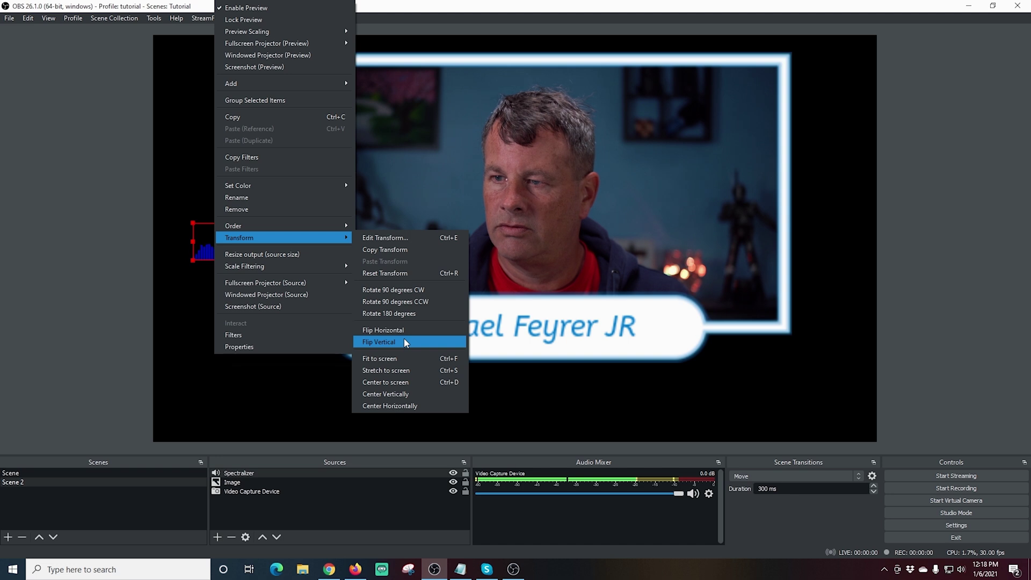
left_click(405, 296)
left_click_drag(215, 271, 244, 278)
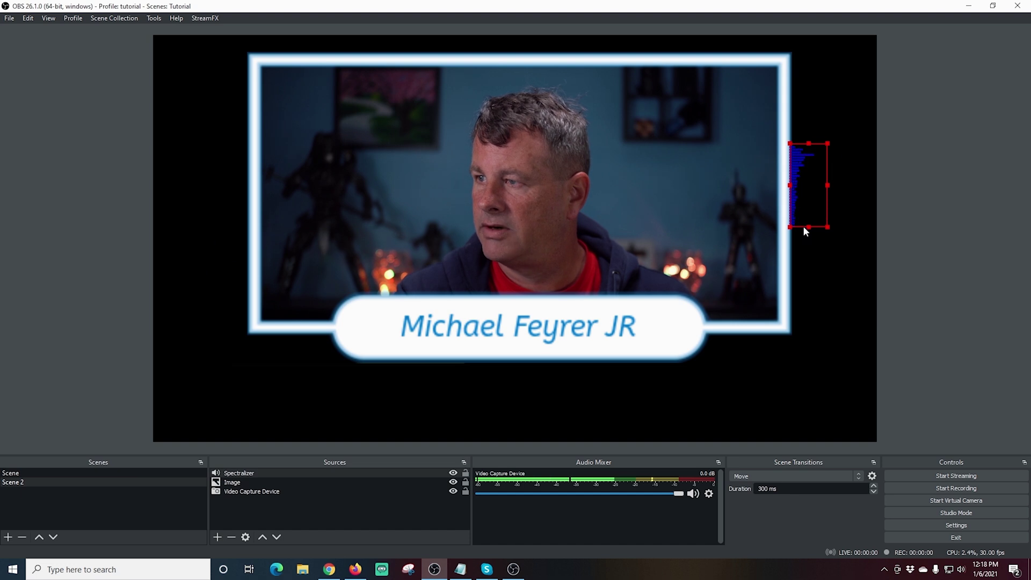
Enlarge the rotated visualizer to span the frame's full height and align it flush with the right edge.
left_click_drag(804, 227, 807, 248)
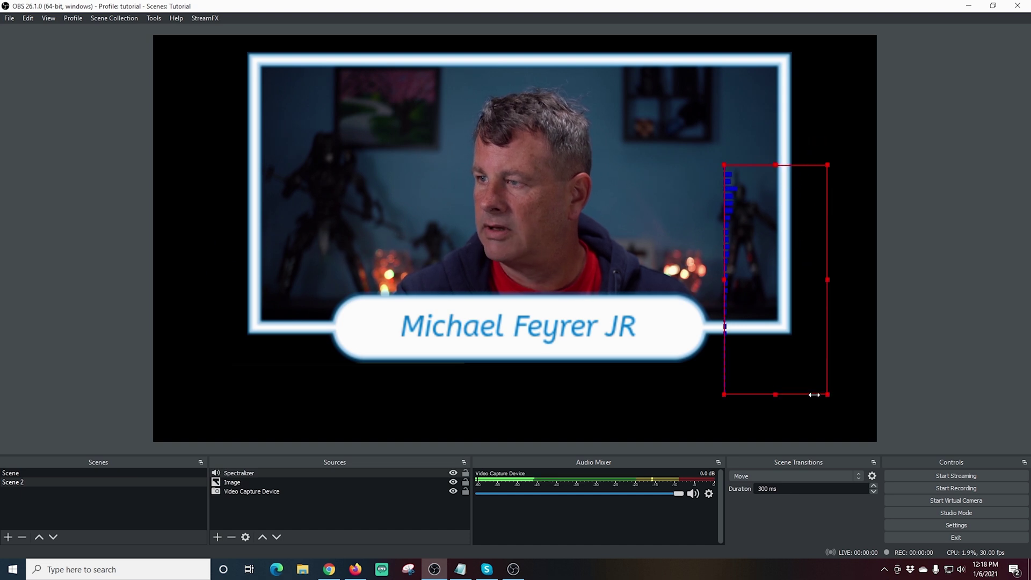
left_click_drag(757, 376, 823, 269)
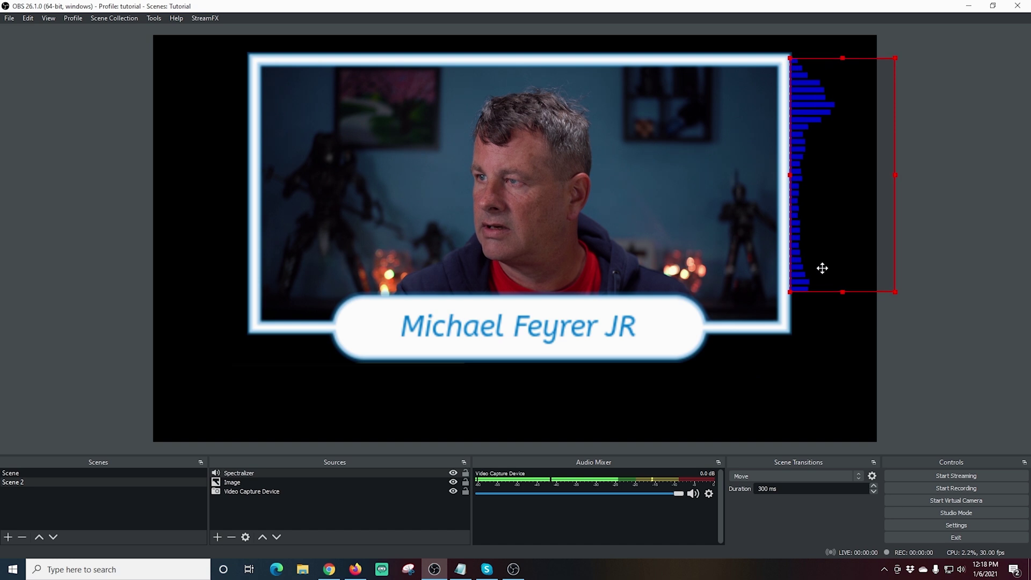
left_click_drag(841, 292, 842, 307)
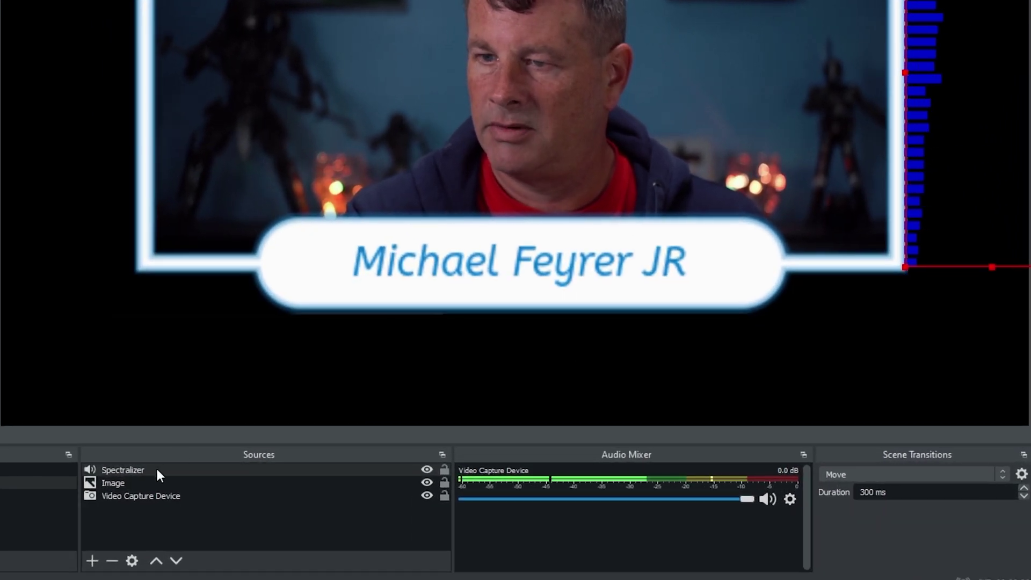
Order the Spectralizer source below the Image source and nudge it left so its base tucks behind the frame.
left_click_drag(157, 469, 154, 489)
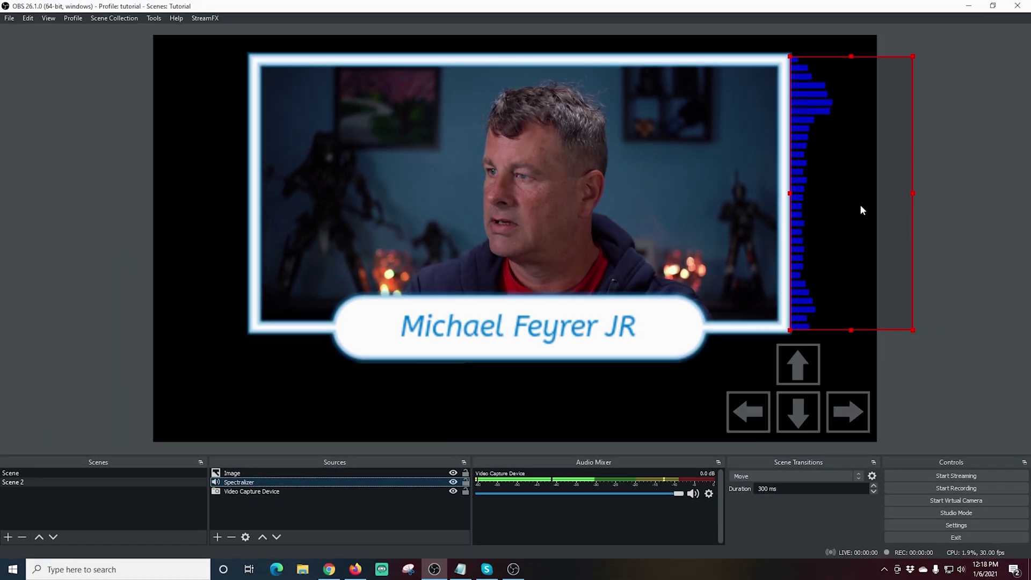
left_click_drag(860, 206, 855, 205)
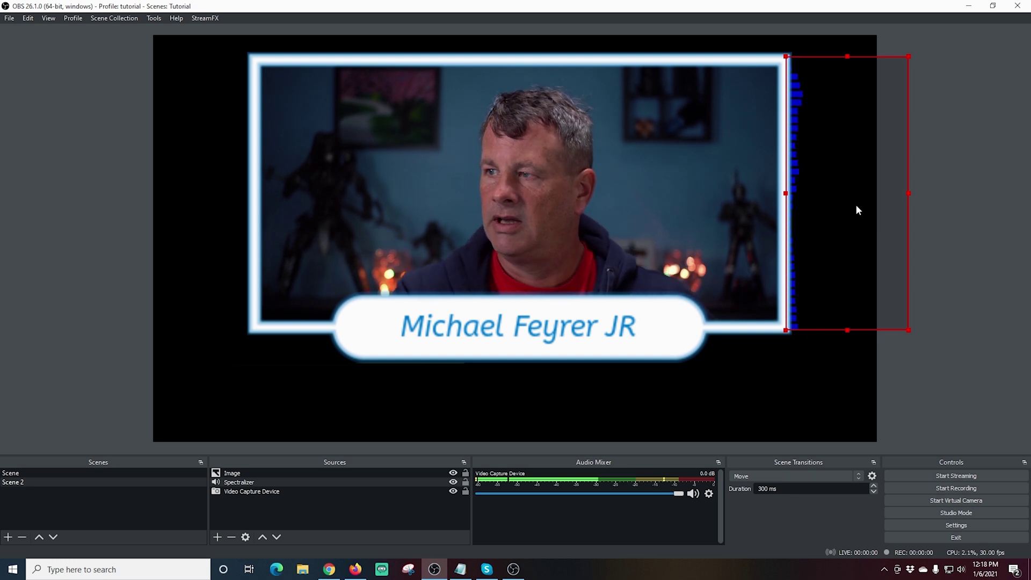
Disable the visualizer's automatic scaling and set its scale size to 0.08.
right_click(856, 204)
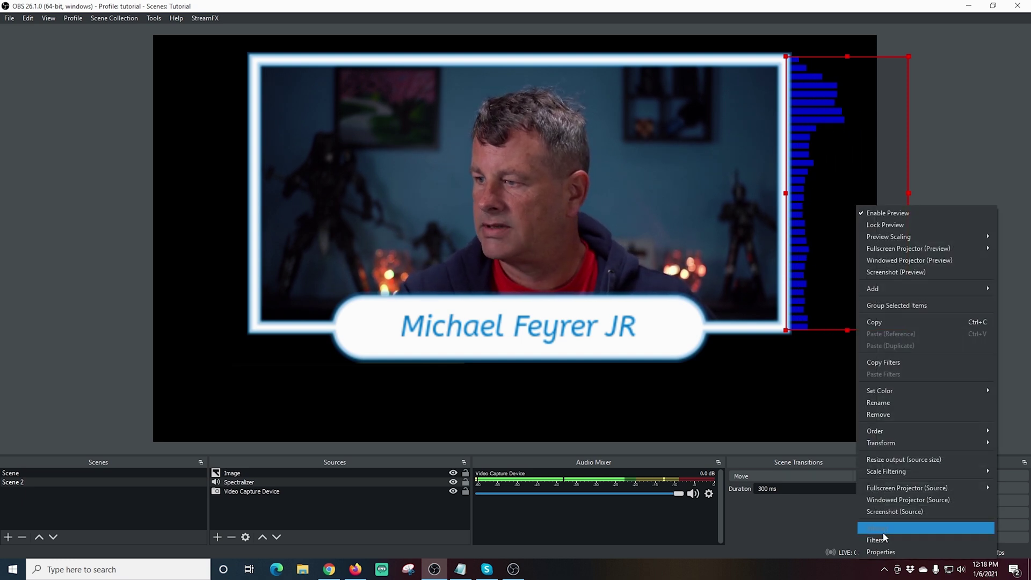
left_click(880, 552)
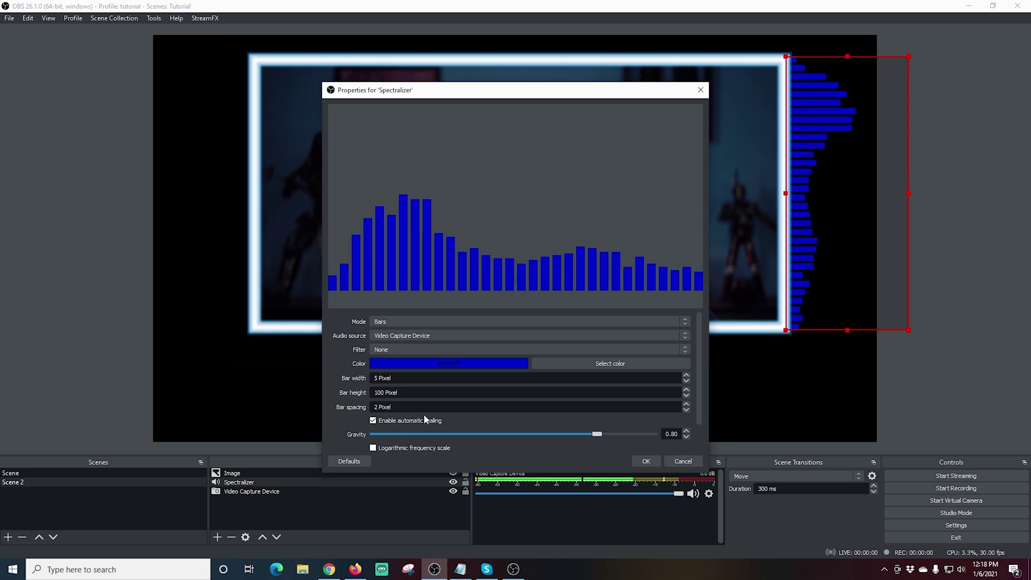
left_click(385, 422)
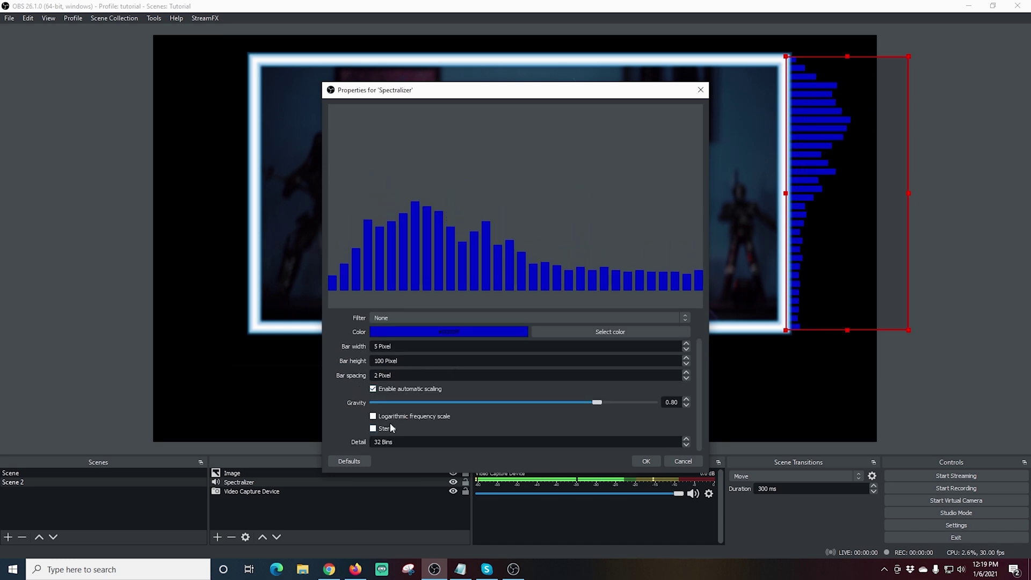
scroll(399, 397, "down", 2)
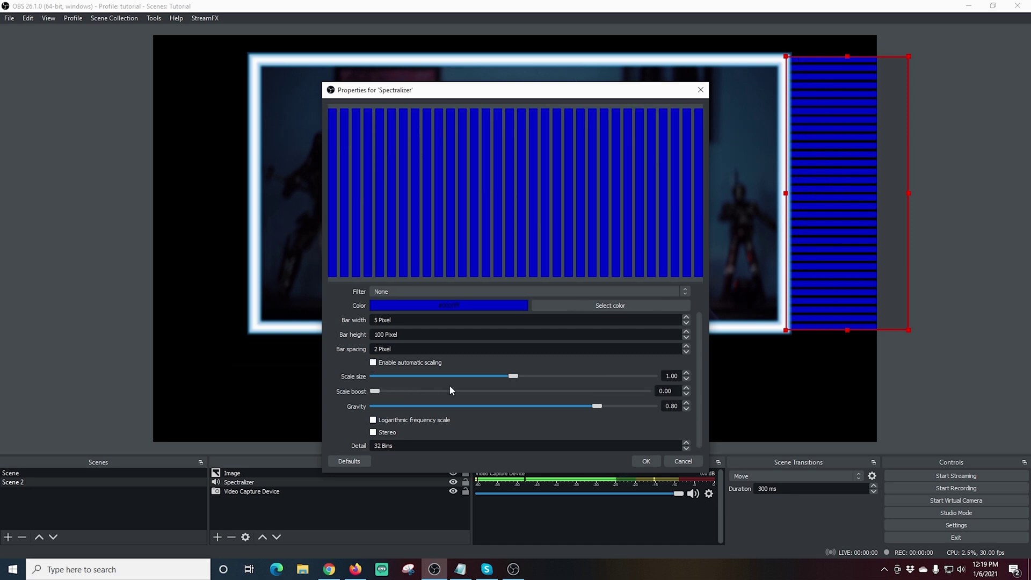
left_click_drag(513, 379, 382, 381)
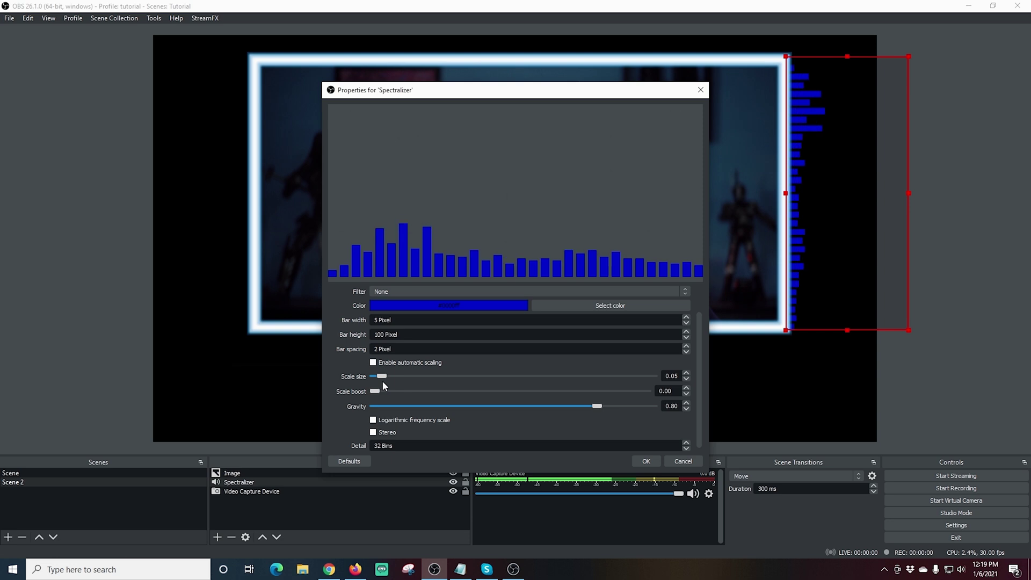
mouse_move(382, 381)
left_mouse_down()
mouse_move(407, 381)
mouse_move(382, 379)
left_mouse_up()
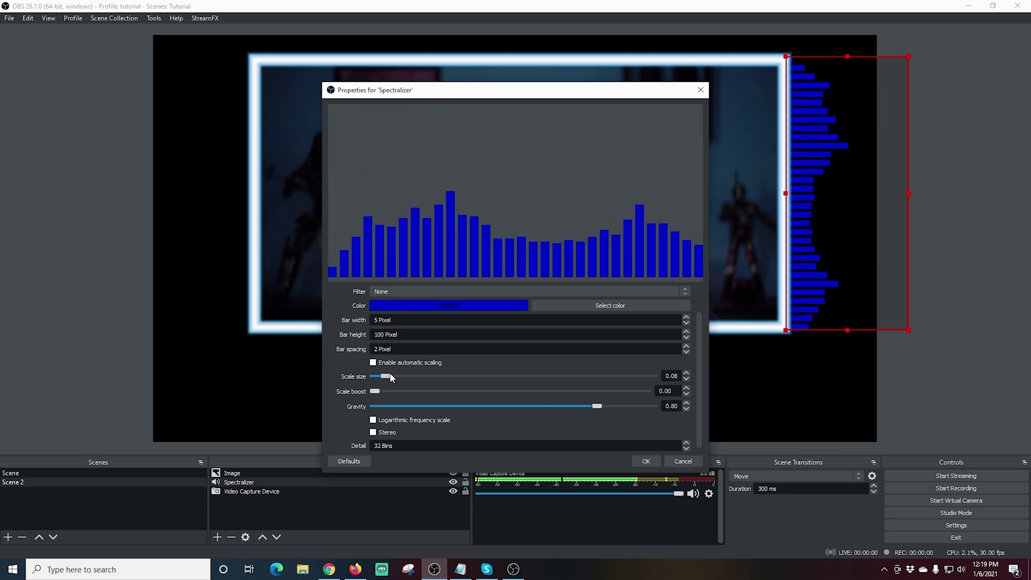
left_click(646, 462)
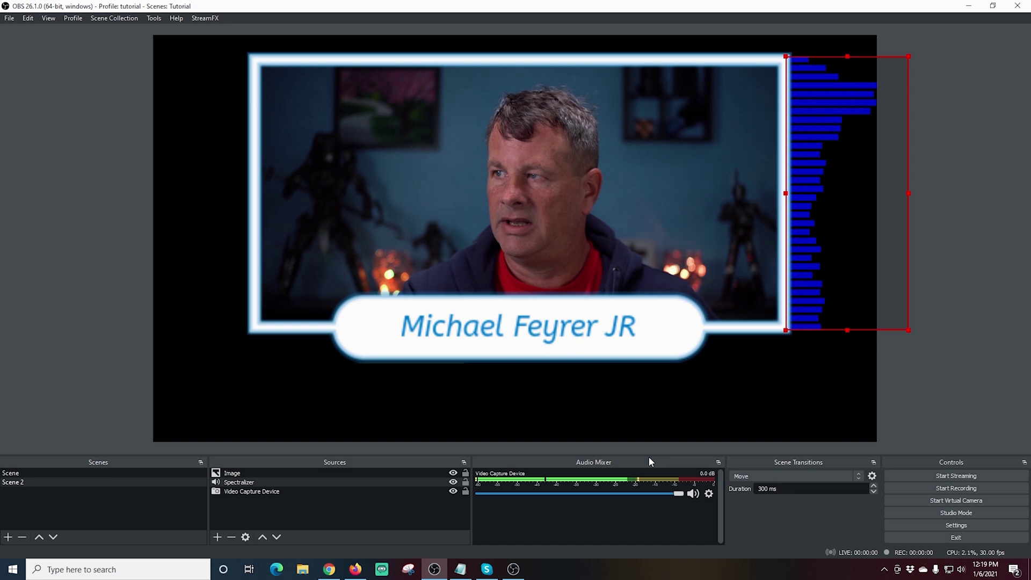
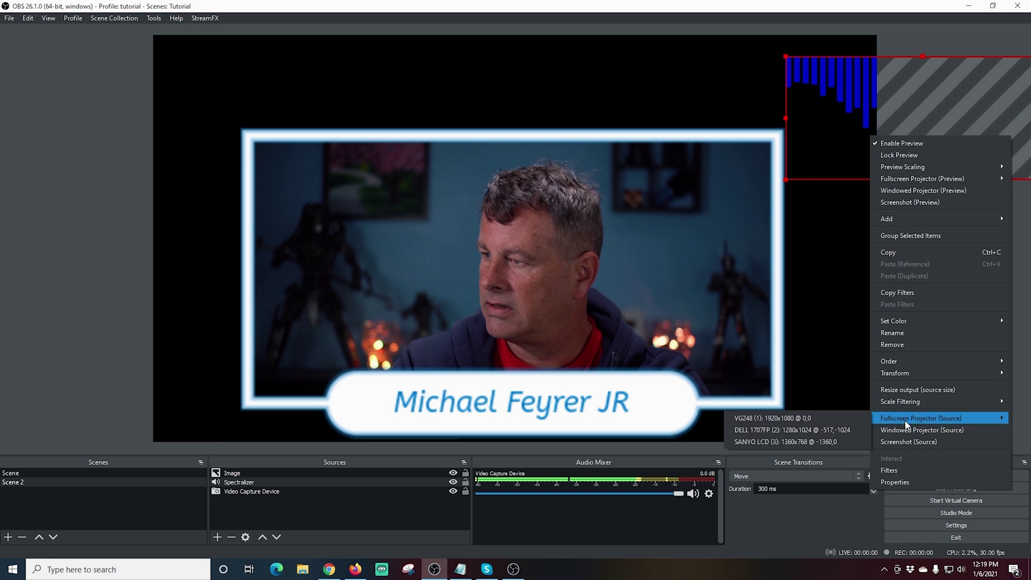
Flip the visualizer vertically so its bars point up and move it onto the frame's top edge.
mouse_move(899, 375)
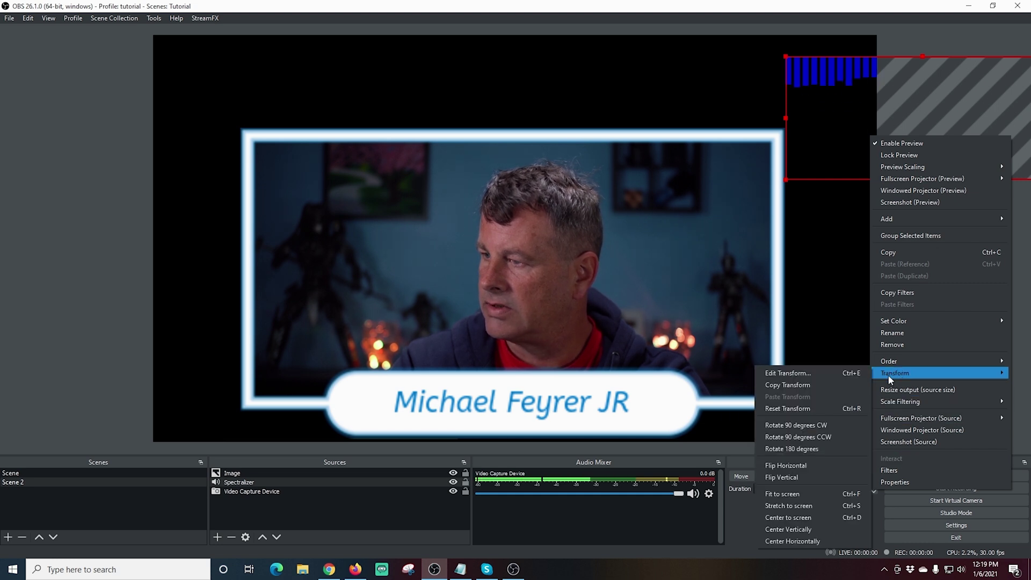
left_click(788, 477)
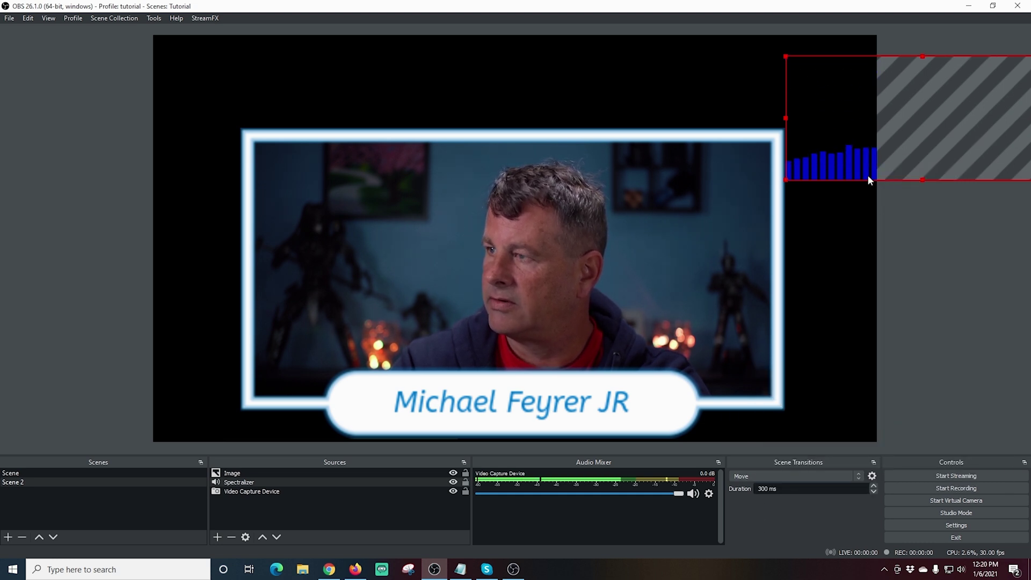
left_click_drag(854, 167, 369, 122)
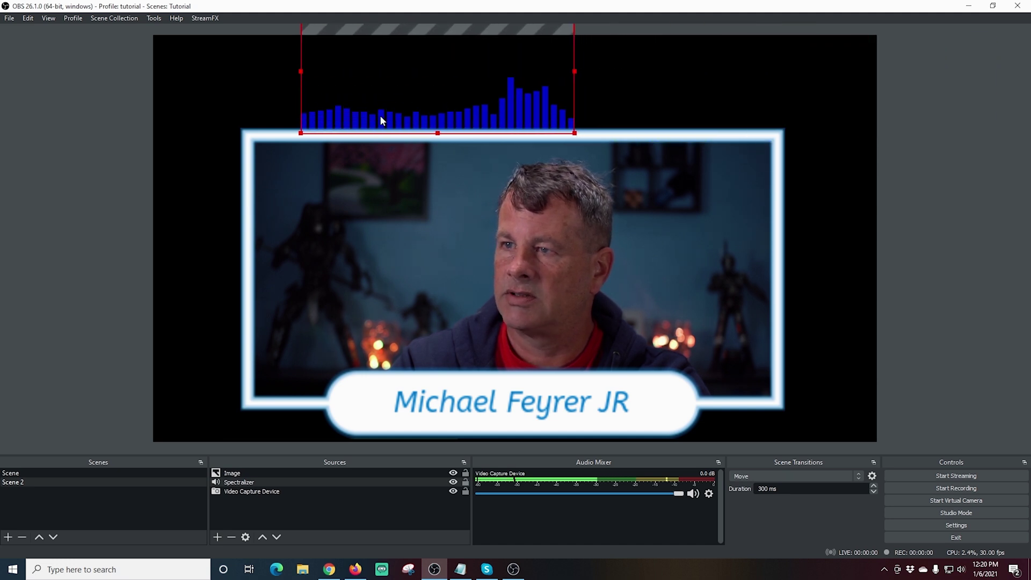
Align the visualizer with the frame's left corner and enlarge it to the full width of the top edge.
left_click_drag(576, 71, 805, 87)
left_click_drag(652, 229, 596, 125)
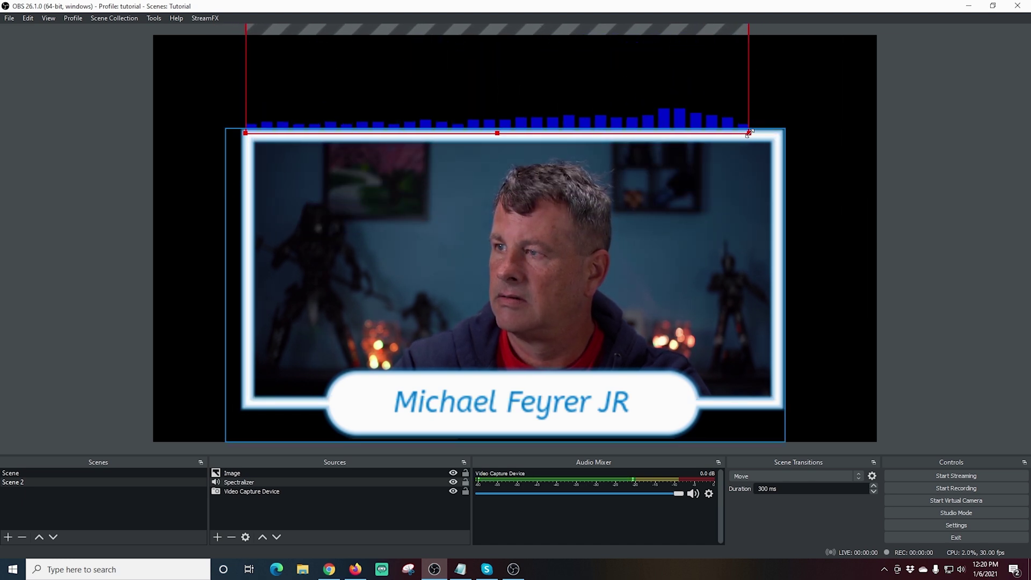
left_click_drag(749, 133, 775, 150)
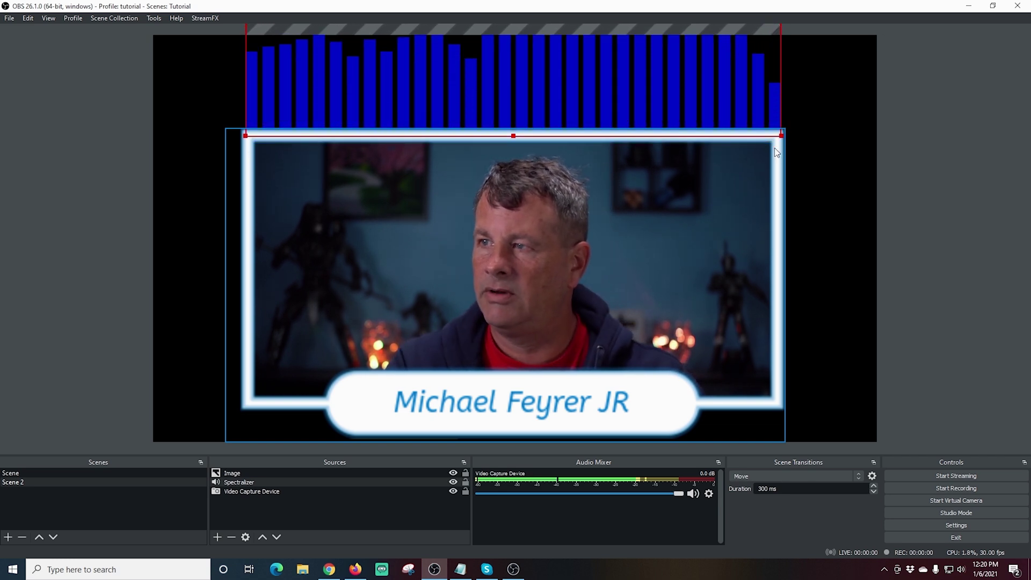
Reduce the visualizer's scale size to 0.03 in its properties.
right_click(274, 481)
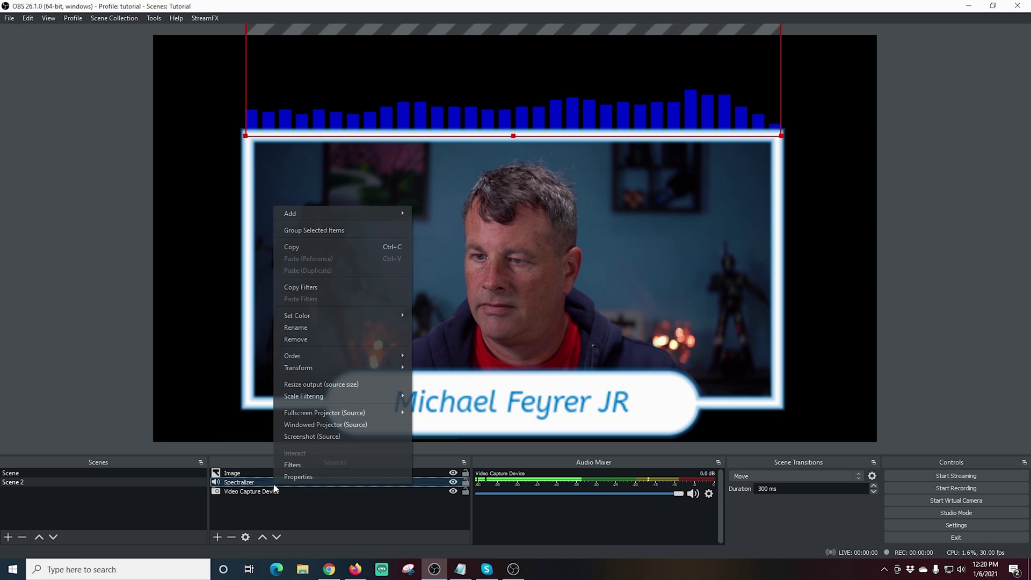
left_click(298, 477)
left_click_drag(379, 439, 376, 436)
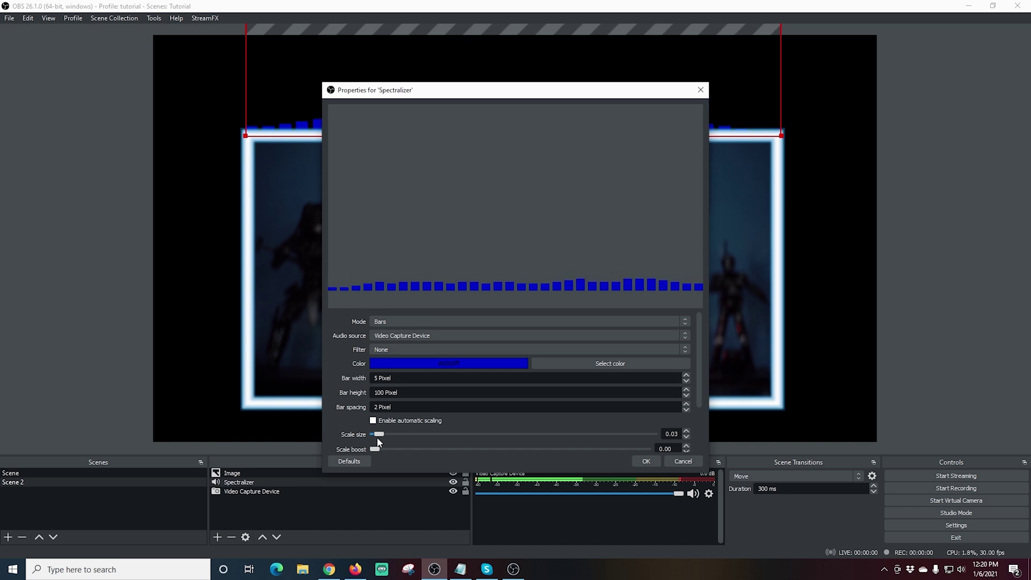
left_click(645, 461)
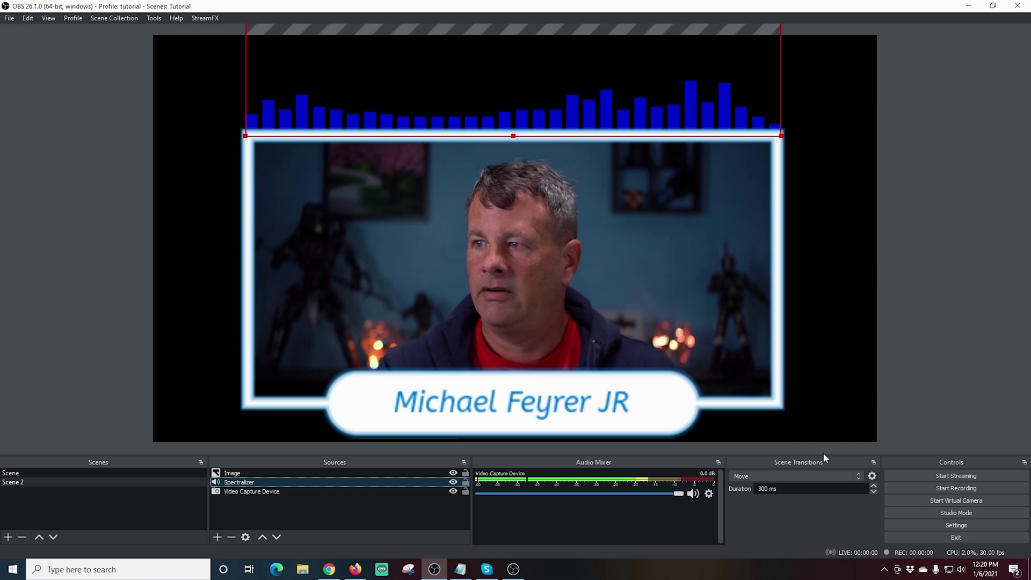
Nudge the frame image slightly right, hide it, and shift it up over the camera video.
left_click_drag(589, 424, 592, 424)
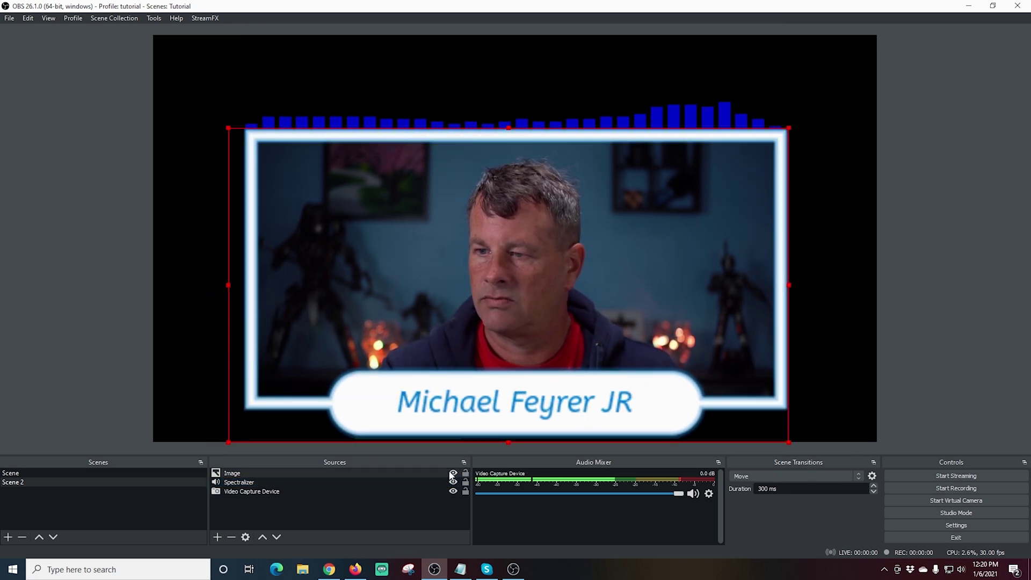
left_click(452, 473)
left_click_drag(562, 330, 562, 300)
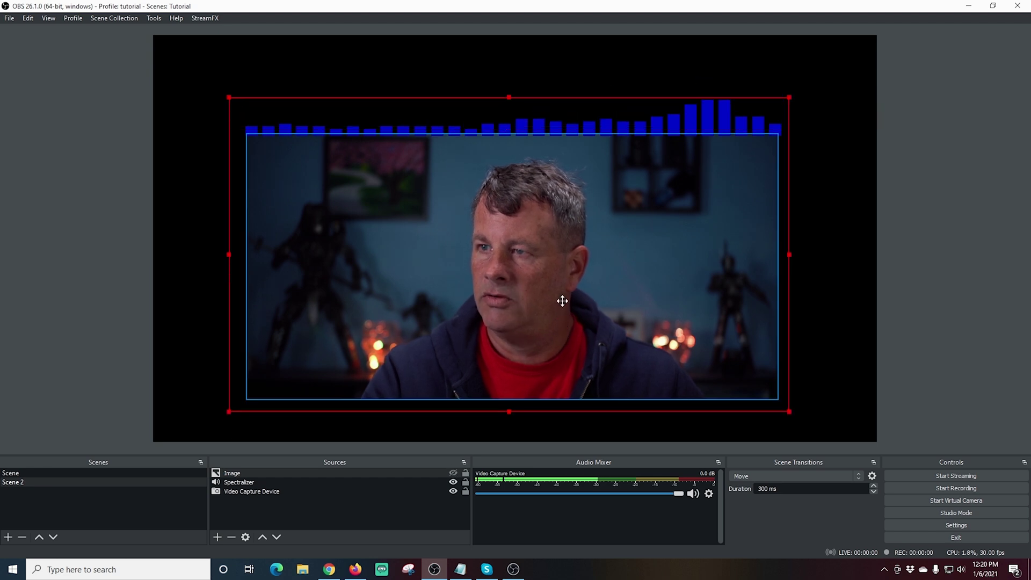
Move the camera video up to mid-canvas, shrink the hidden frame image slightly, and order it below the other sources.
left_click(473, 350)
left_click_drag(474, 352, 477, 327)
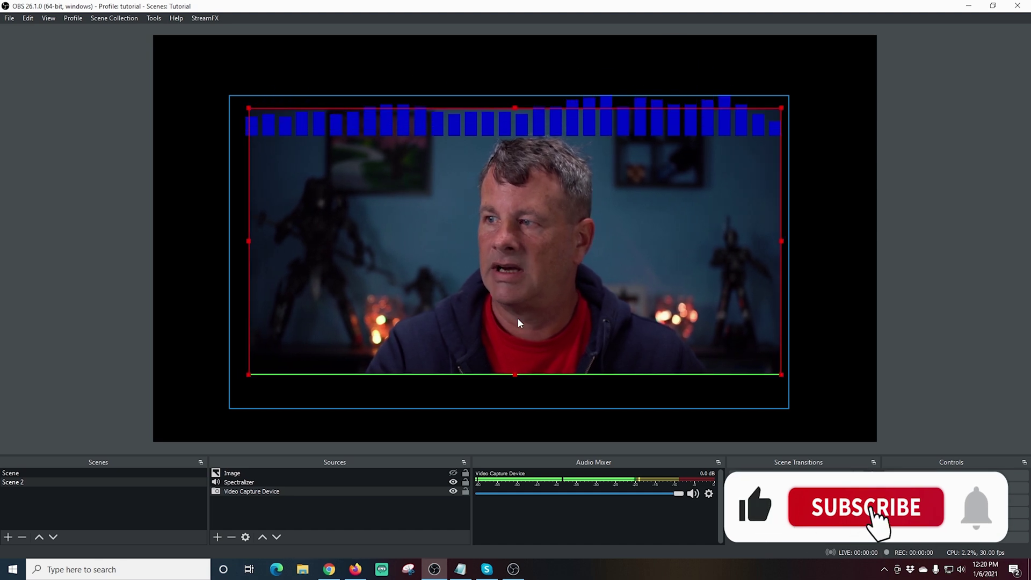
left_click(785, 377)
left_click_drag(789, 252, 783, 251)
left_click_drag(390, 474, 387, 511)
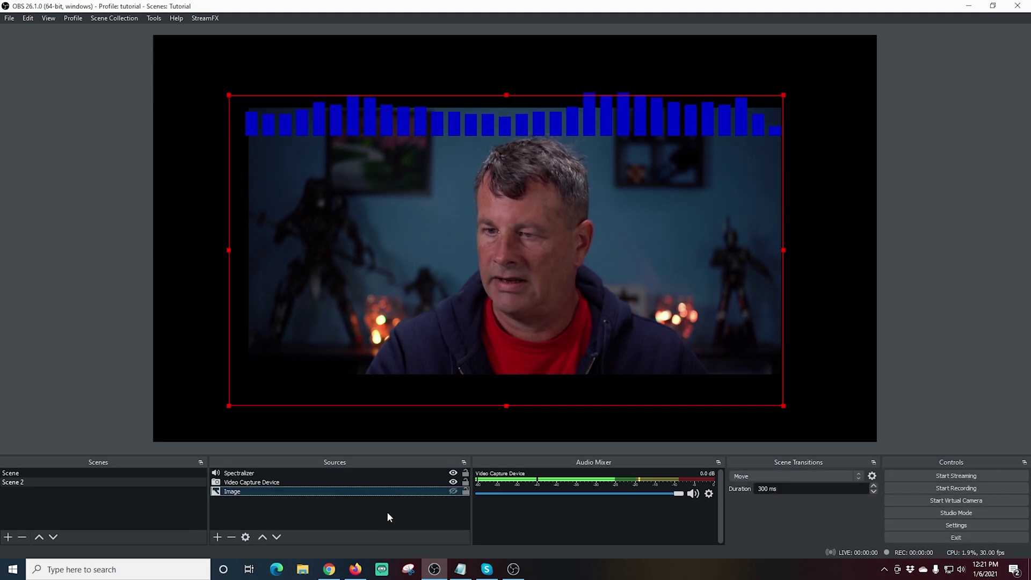
Fit the visualizer along the camera video's top edge at matching width and order it below the Video Capture Device source.
left_click(326, 475)
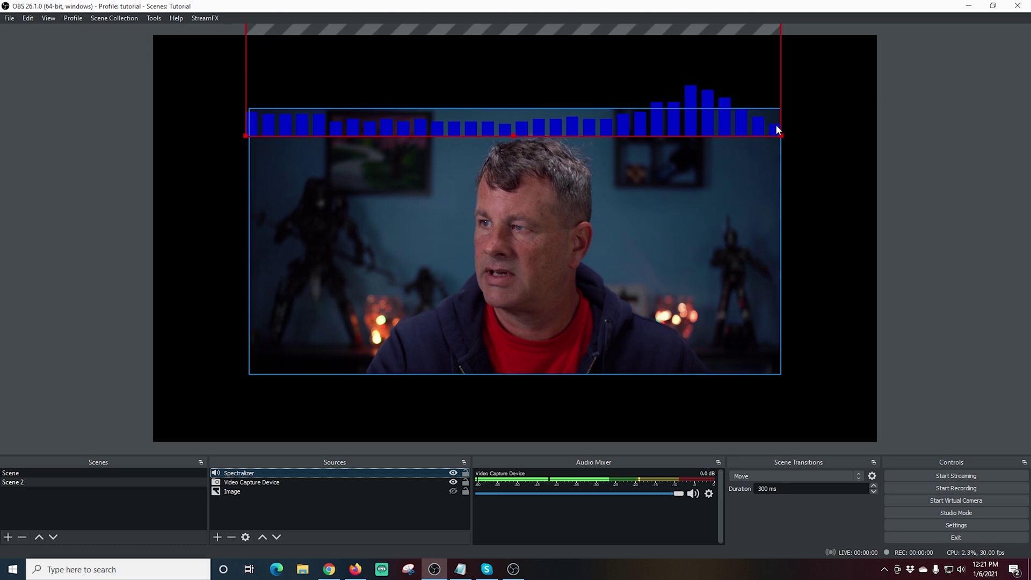
left_click_drag(779, 135, 774, 134)
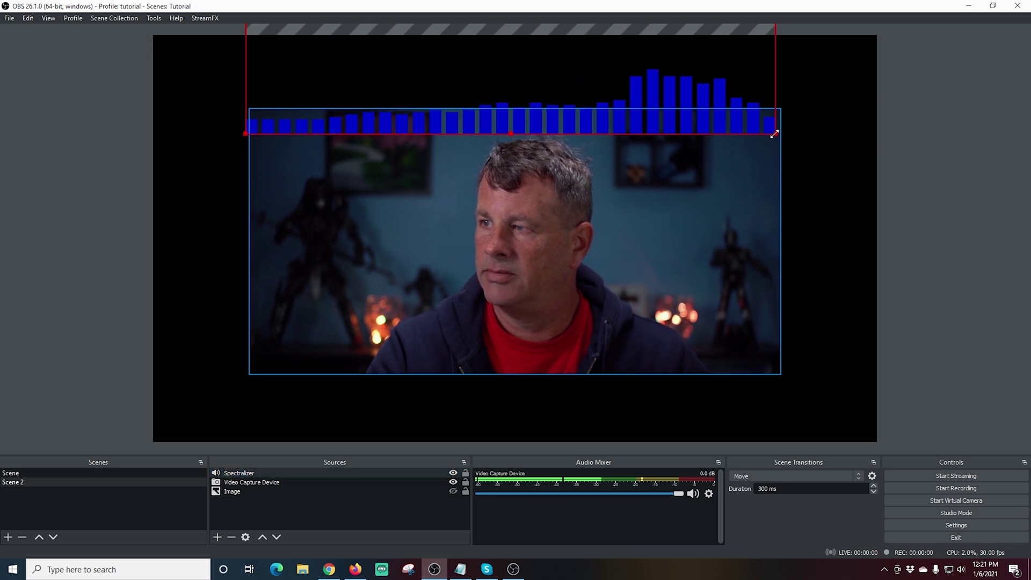
left_click_drag(621, 130, 603, 110)
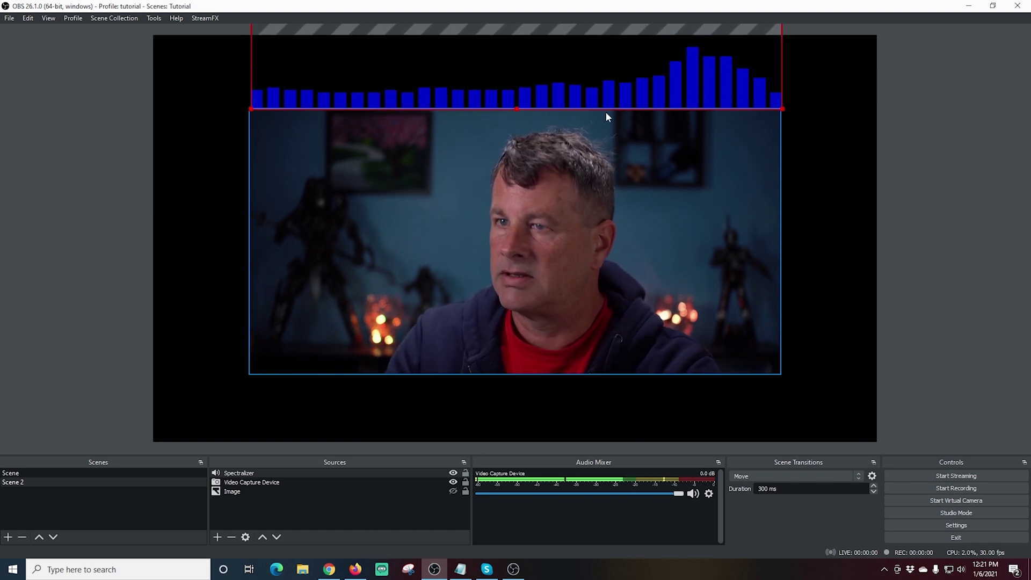
left_click_drag(310, 490, 310, 482)
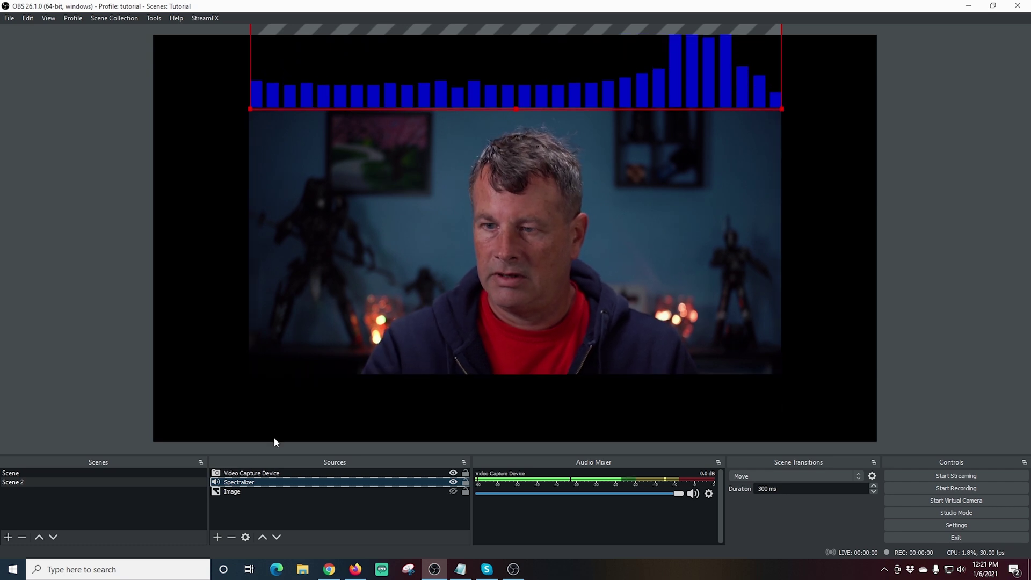
Copy the Spectralizer source and paste it as a duplicate.
right_click(254, 483)
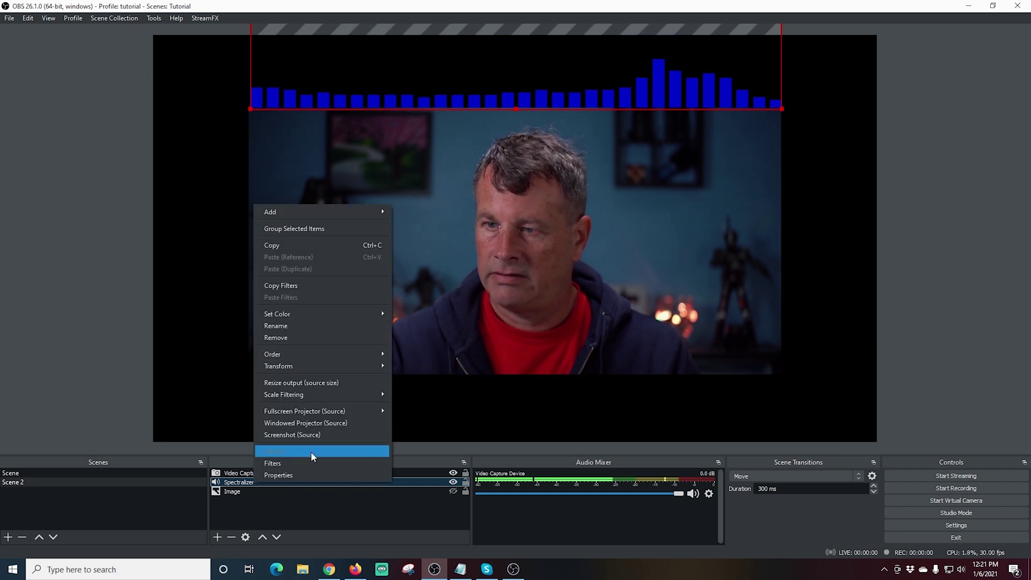
left_click(322, 248)
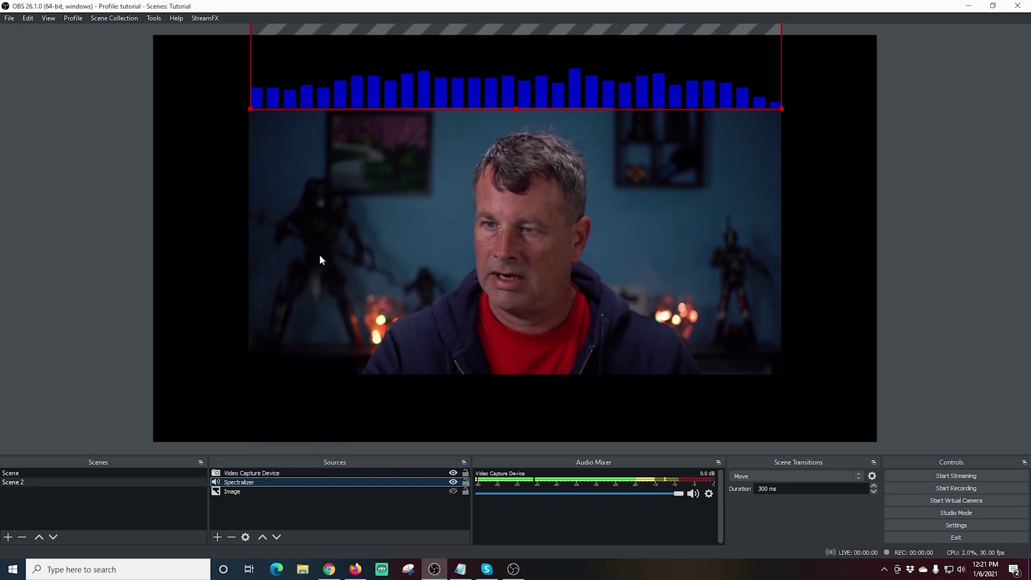
right_click(234, 511)
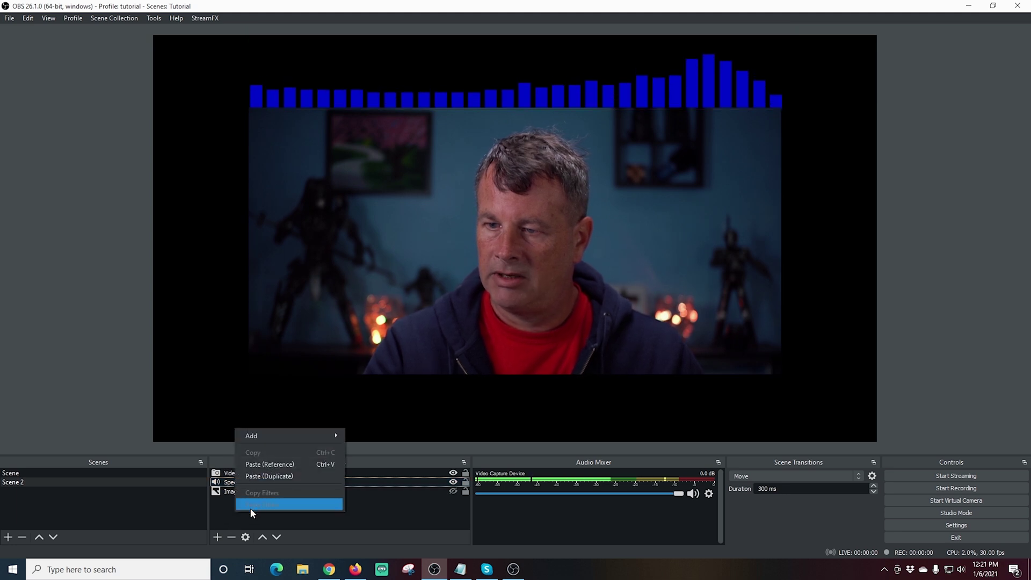
left_click(273, 476)
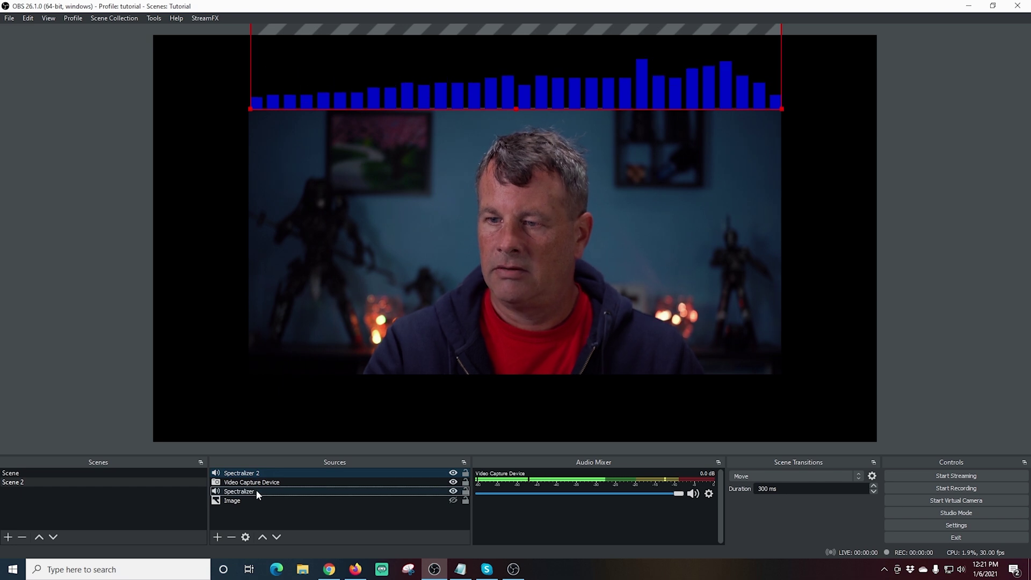
Flip the duplicated visualizer vertically and place it along the camera video's bottom edge.
right_click(263, 474)
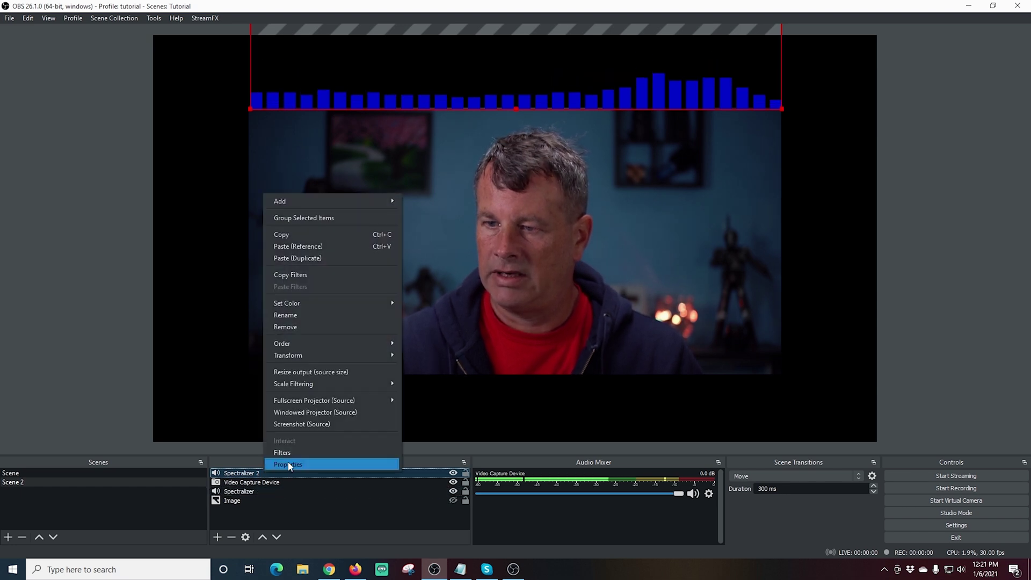
mouse_move(311, 355)
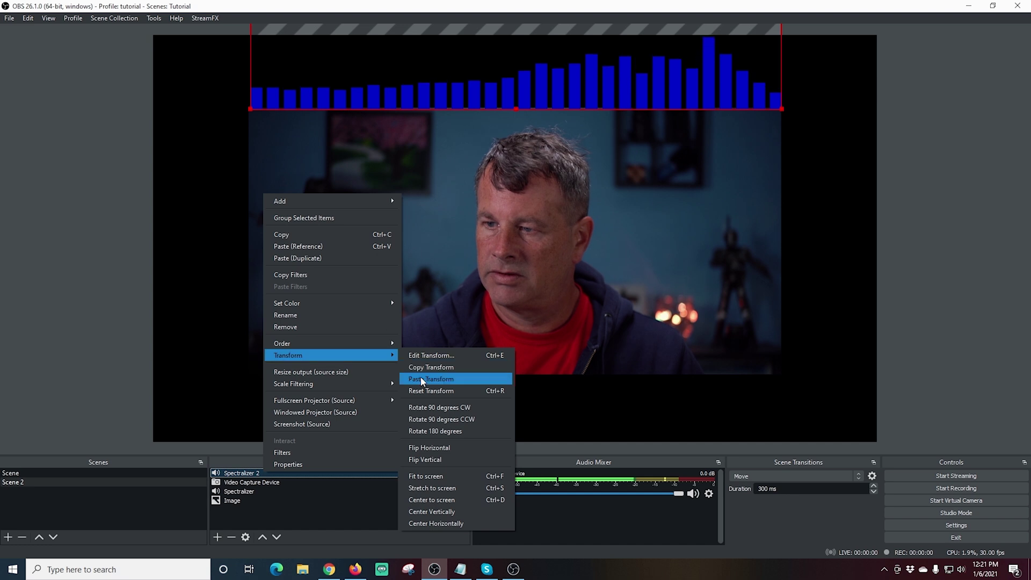
left_click(432, 459)
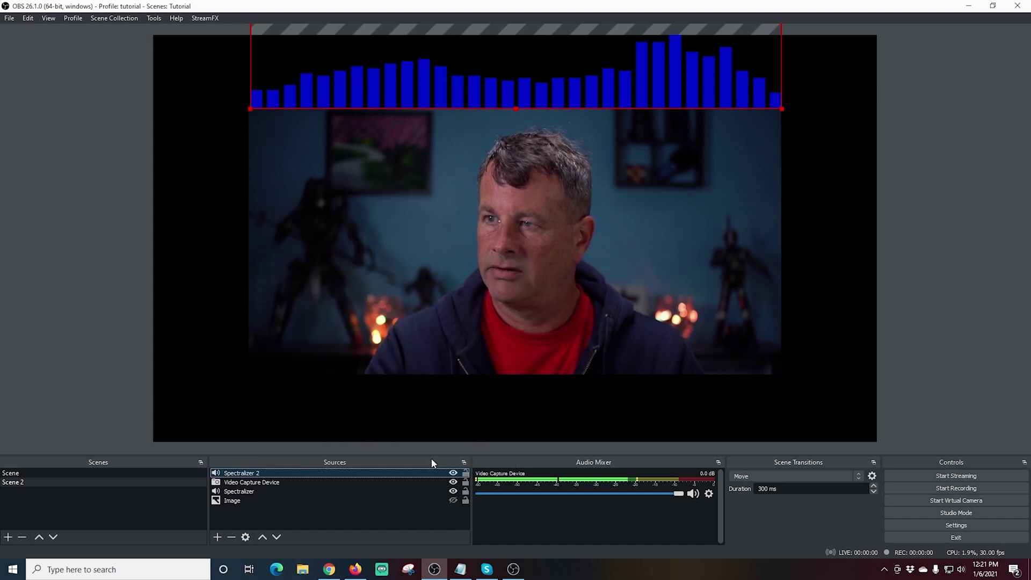
left_click_drag(486, 100, 484, 574)
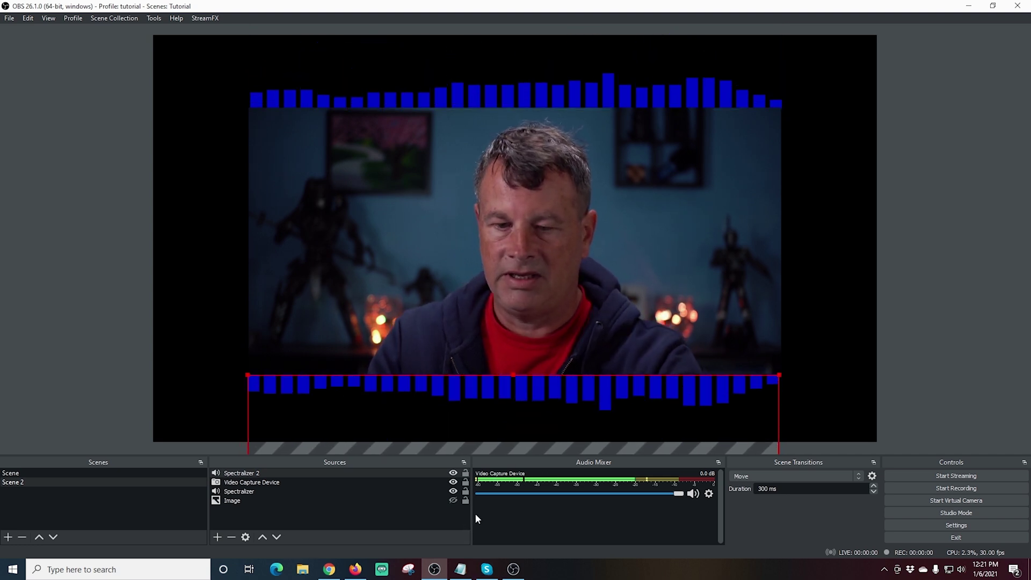
Nudge the flipped visualizer up against the camera video and order it just below the Video Capture Device source.
key("Up")
key("Up")
key("Up")
key("Up")
key("Up")
key("Up")
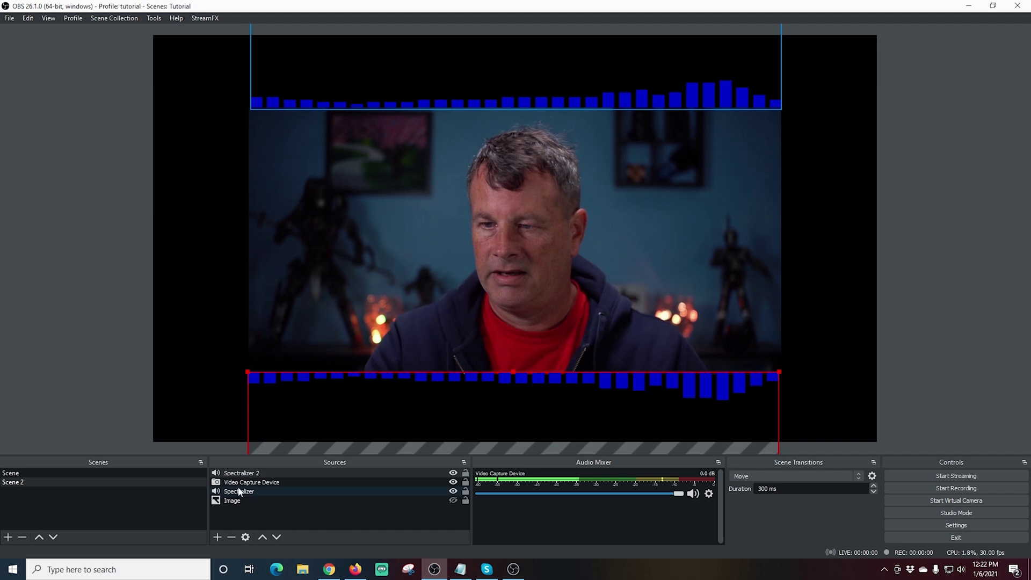
left_click_drag(253, 474, 256, 486)
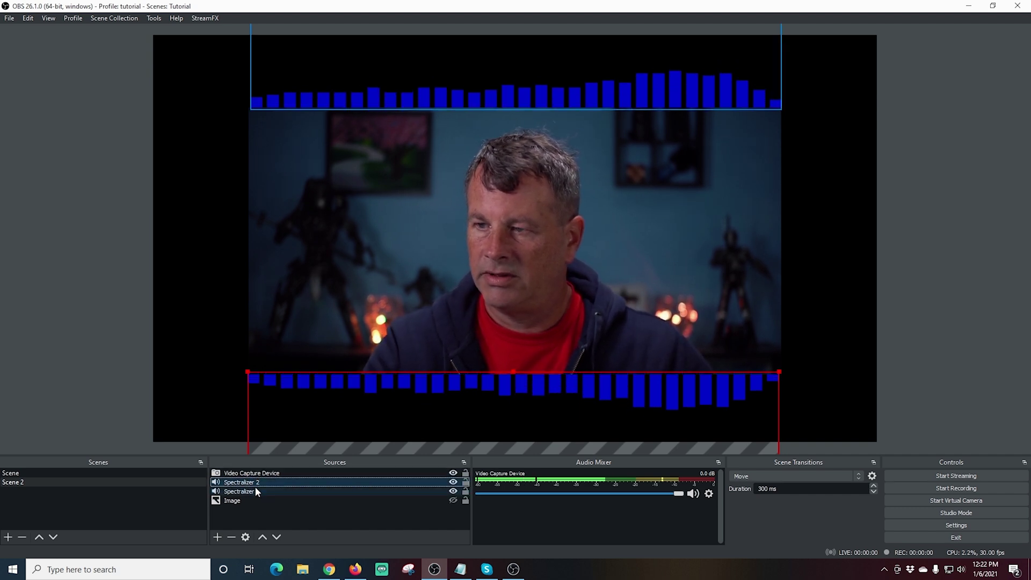
left_click(178, 264)
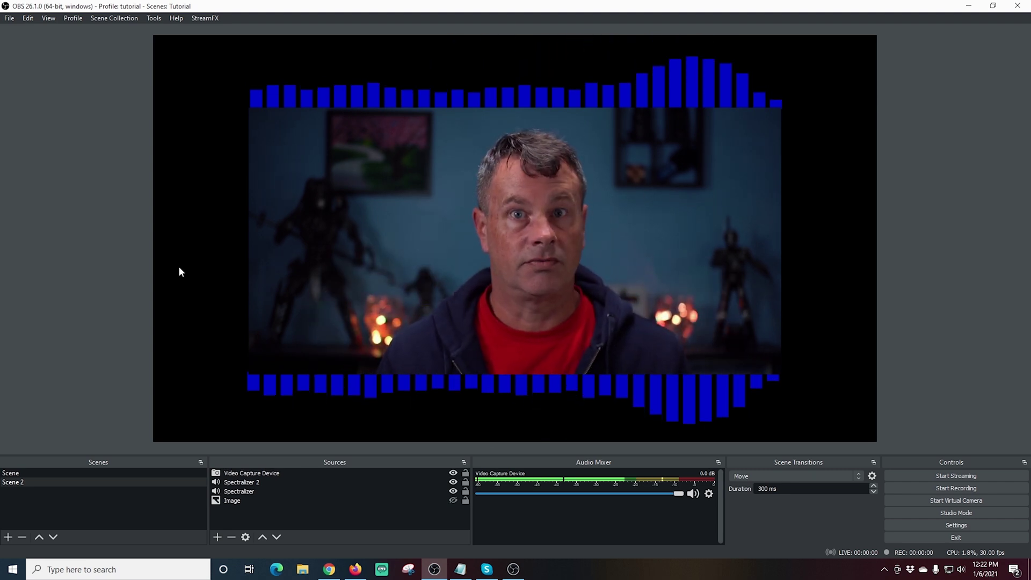
Paste another duplicate of the visualizer and rotate it 90 degrees clockwise.
right_click(252, 204)
left_click(306, 269)
right_click(505, 234)
mouse_move(569, 237)
left_click(762, 249)
Fit the rotated visualizer along the full height of the camera video's right edge and order it below Spectralizer 2.
left_click_drag(784, 131, 809, 217)
left_click_drag(834, 344, 841, 372)
left_click_drag(257, 473, 285, 494)
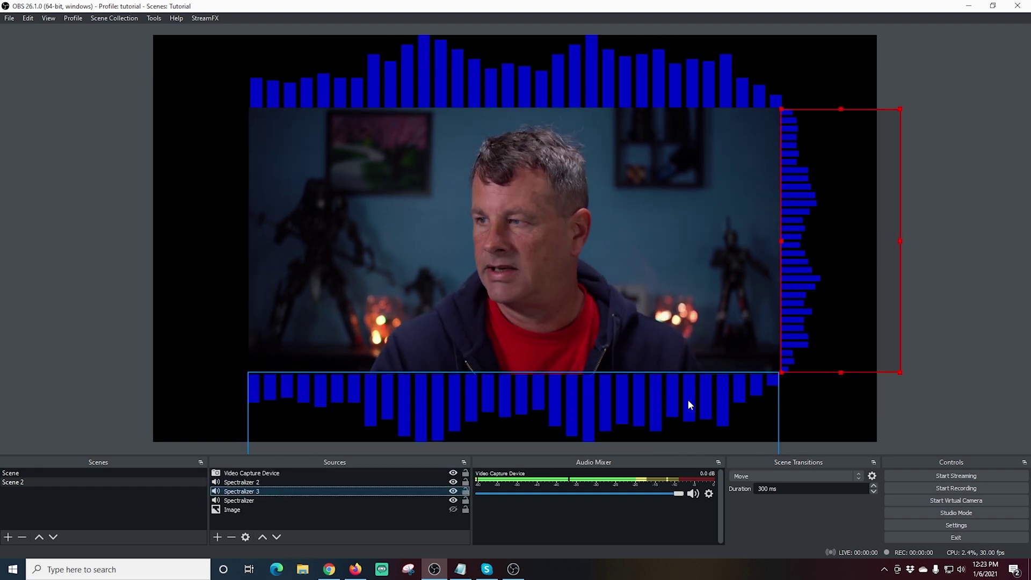
Paste a further duplicate of the visualizer for the camera video's left side.
key("ctrl+v")
right_click(293, 490)
mouse_move(322, 382)
left_click(460, 474)
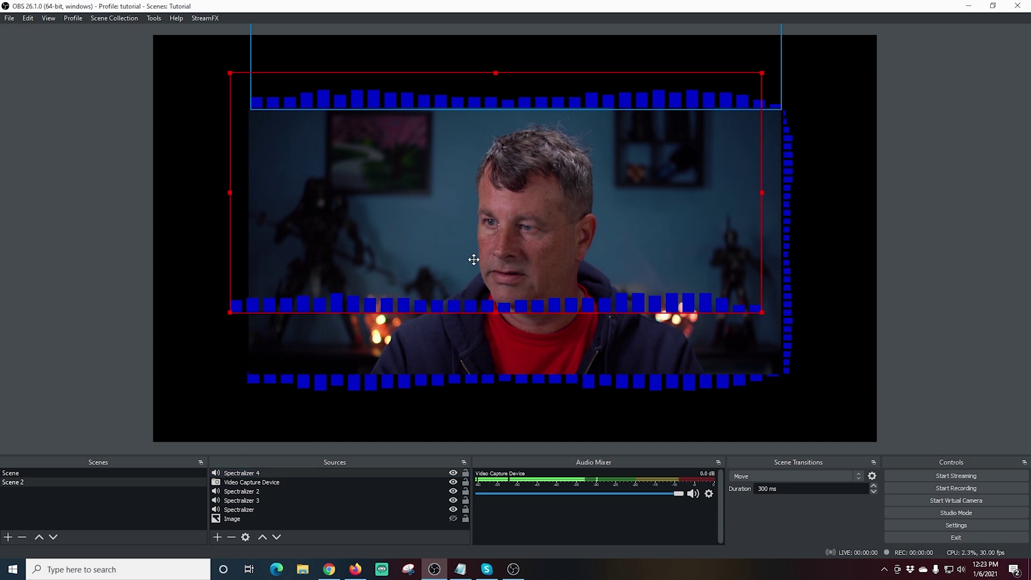
Rotate the newest visualizer copy 90 degrees counterclockwise and fit it along the camera video's left edge.
right_click(505, 259)
mouse_move(586, 236)
left_click(760, 297)
left_click_drag(344, 226, 186, 127)
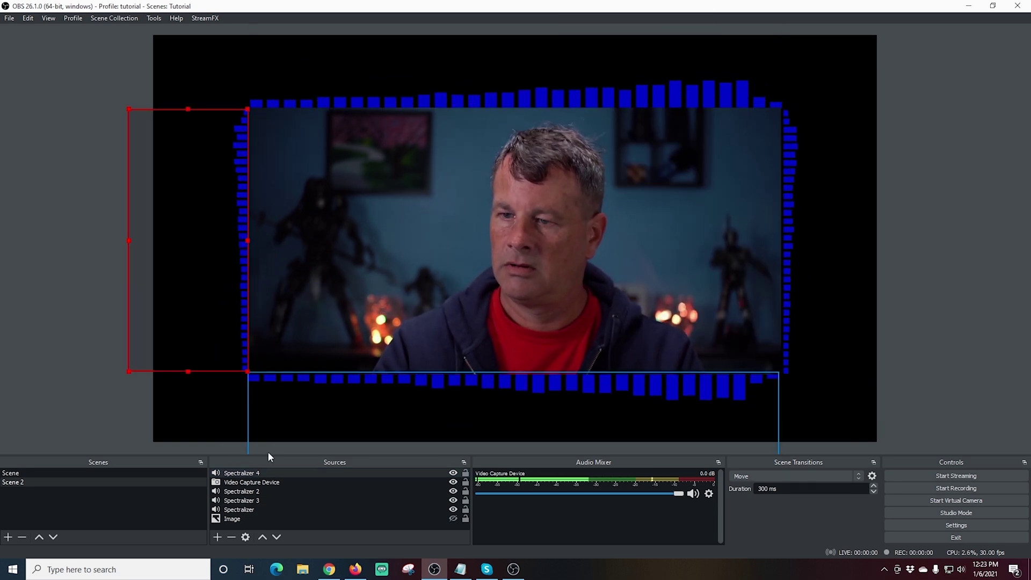
left_click_drag(188, 240, 817, 288)
left_click(817, 60)
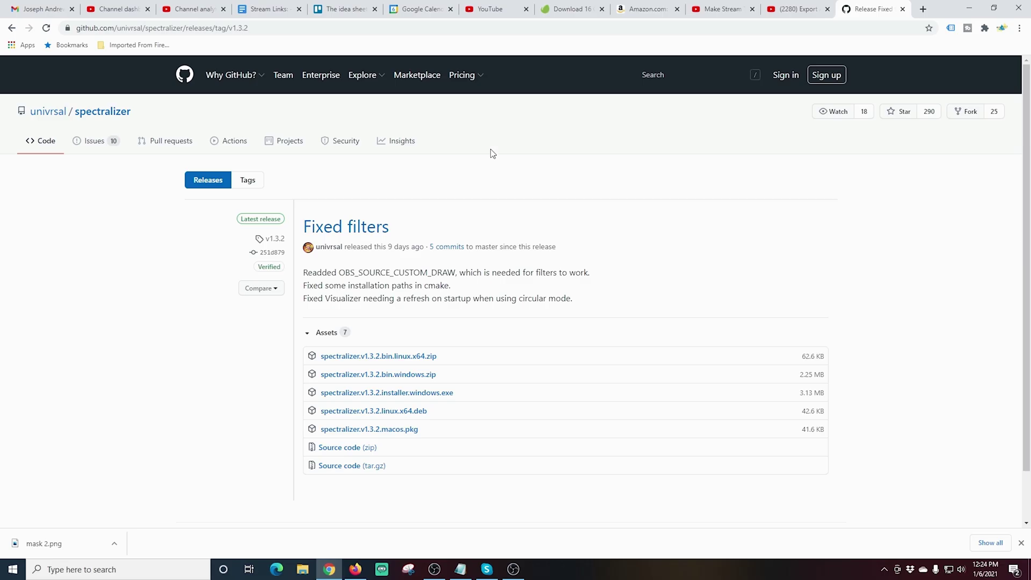
Search the web for pixlr in a new browser tab and open the Pixlr E editor.
left_click(923, 9)
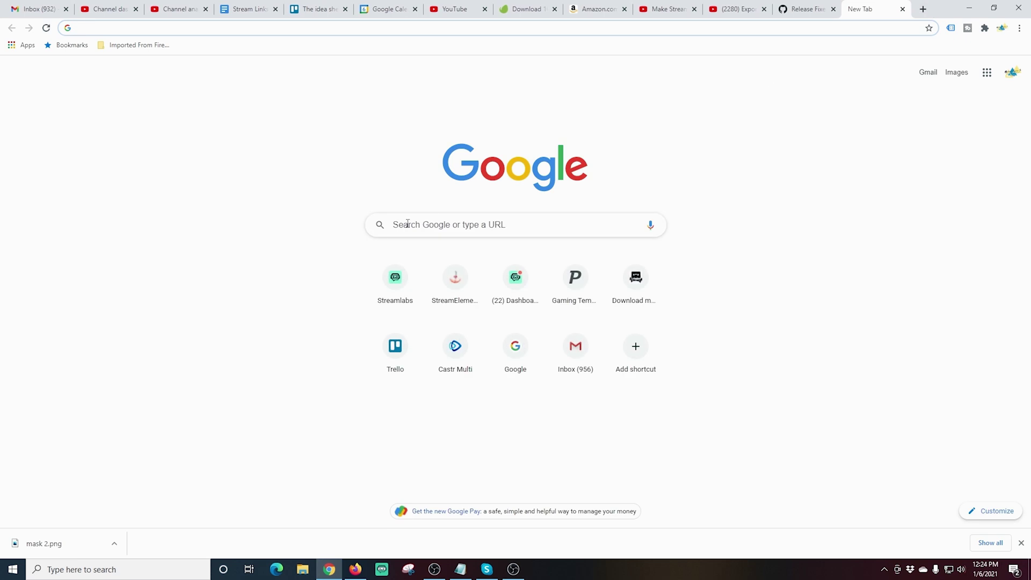
left_click(435, 228)
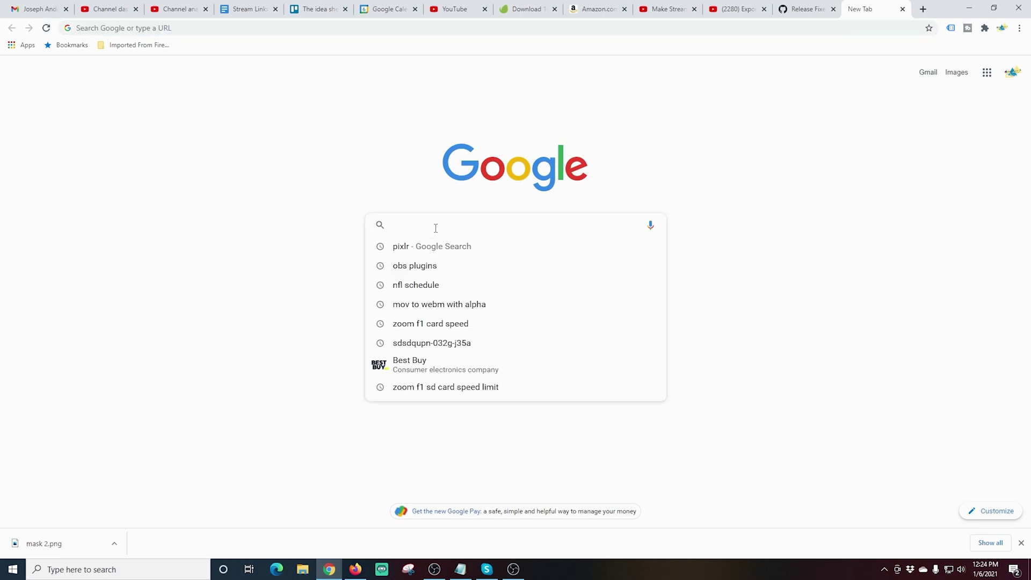
left_click(421, 246)
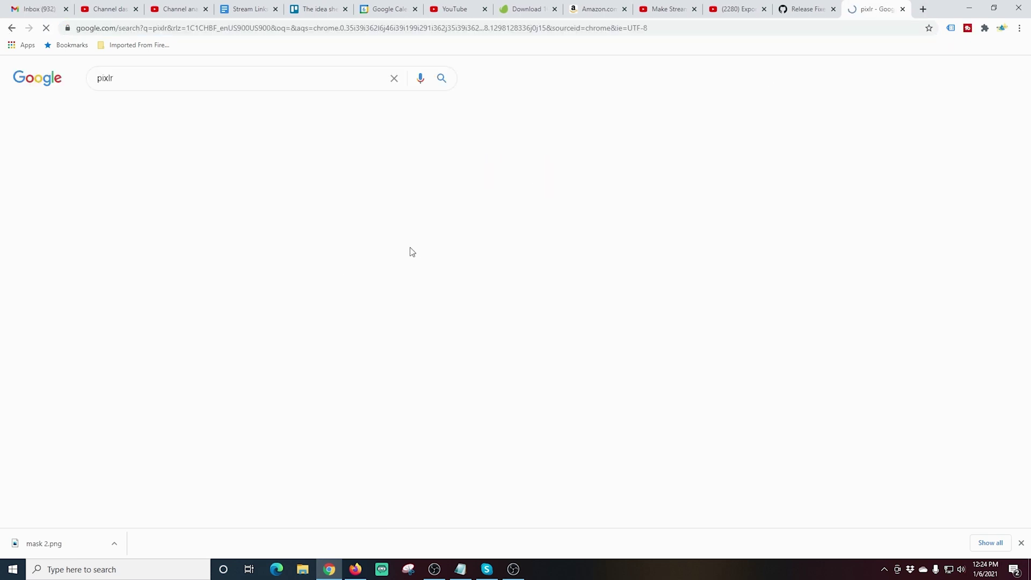
left_click(142, 171)
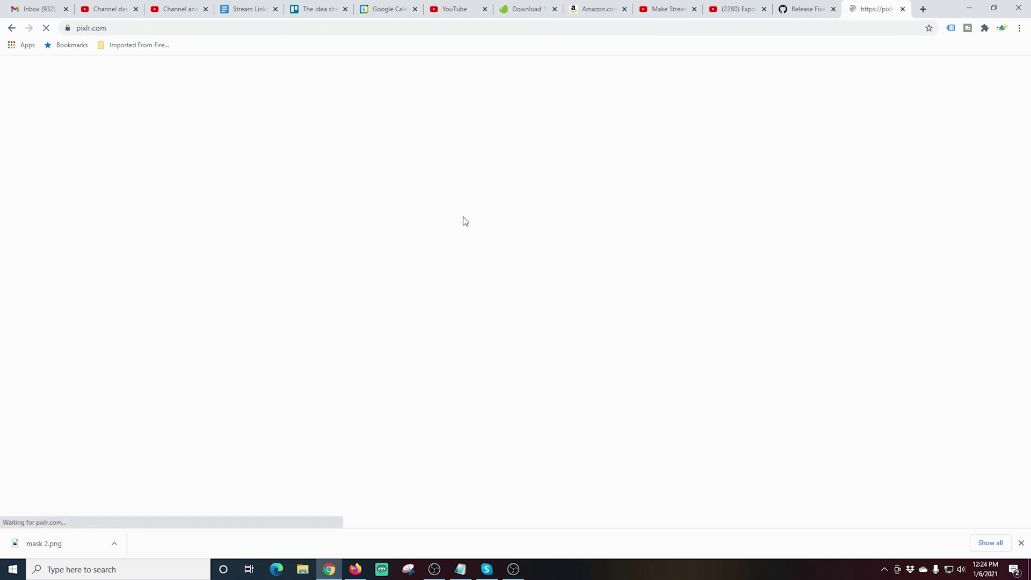
left_click(299, 379)
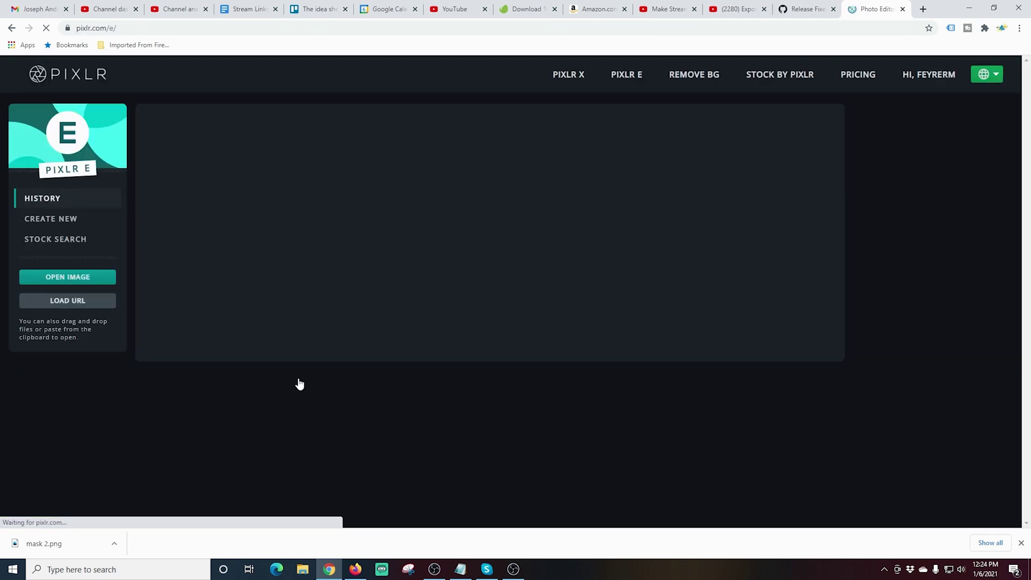
Create a transparent Full HD image of 1920 x 1080 and draw a filled black circle on it.
left_click(55, 222)
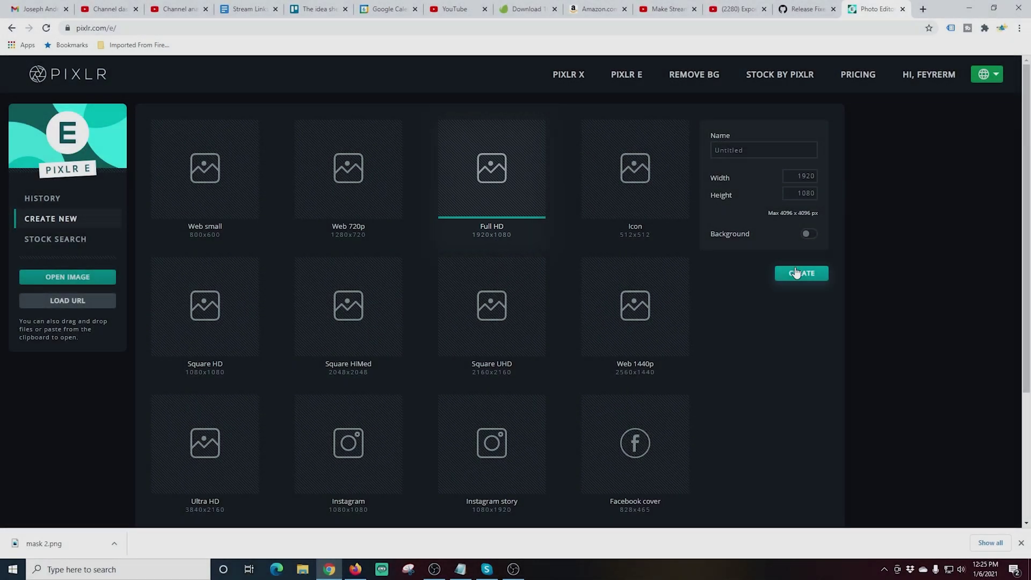
left_click(798, 275)
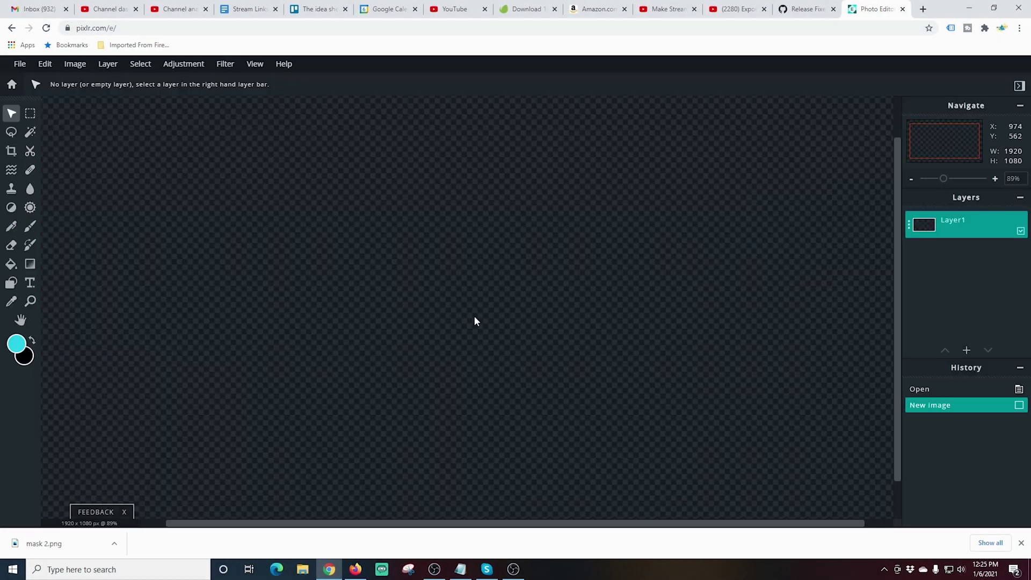
scroll(475, 317, "down", 1)
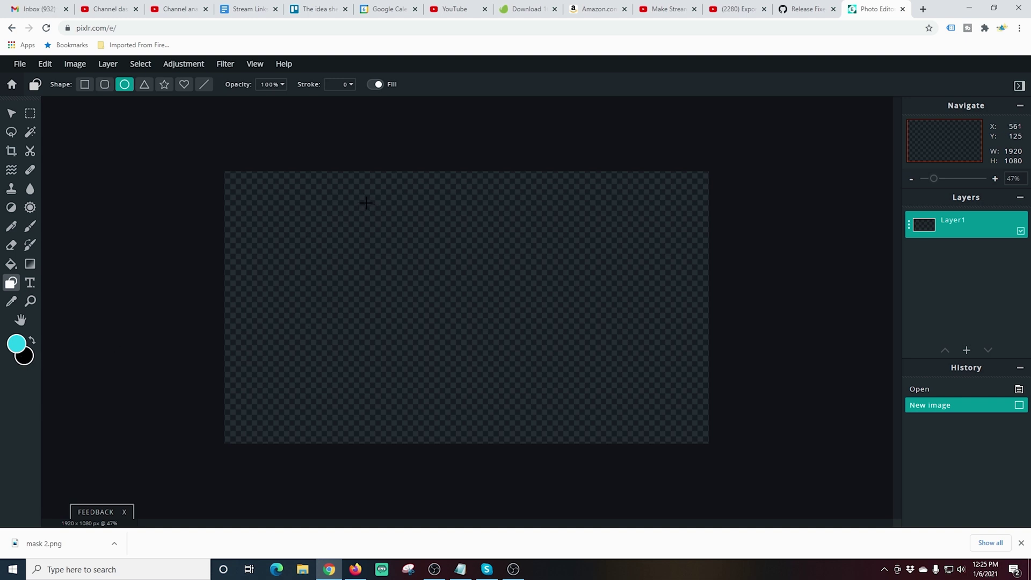
left_click_drag(380, 253, 577, 422)
Enlarge the circle to about 1023 x 1018 px and centre it on the canvas.
left_click(11, 113)
left_click_drag(472, 322, 472, 308)
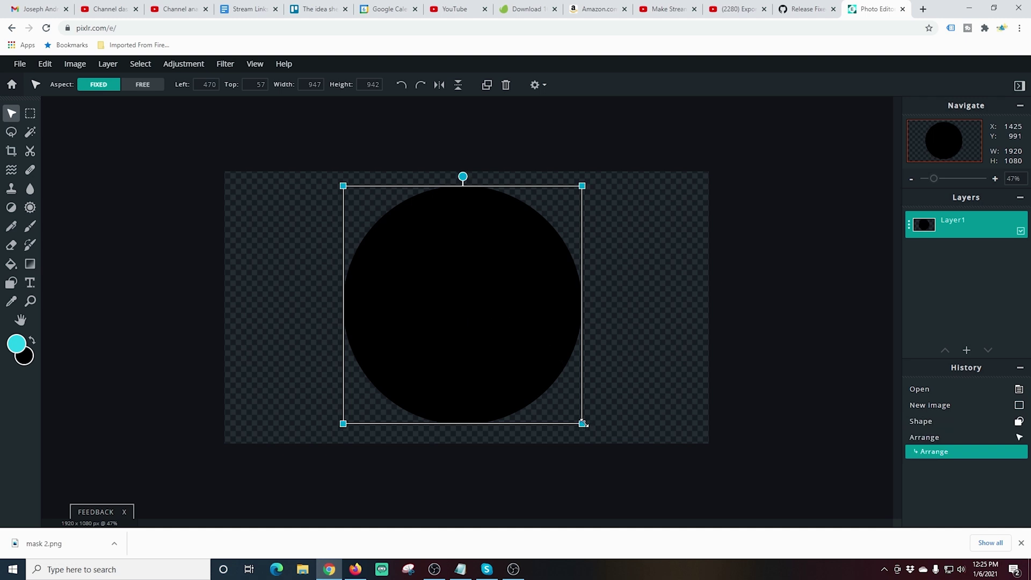
left_click_drag(582, 423, 615, 454)
mouse_move(534, 391)
left_mouse_down()
mouse_move(513, 384)
mouse_move(526, 384)
left_mouse_up()
left_click_drag(599, 175, 590, 199)
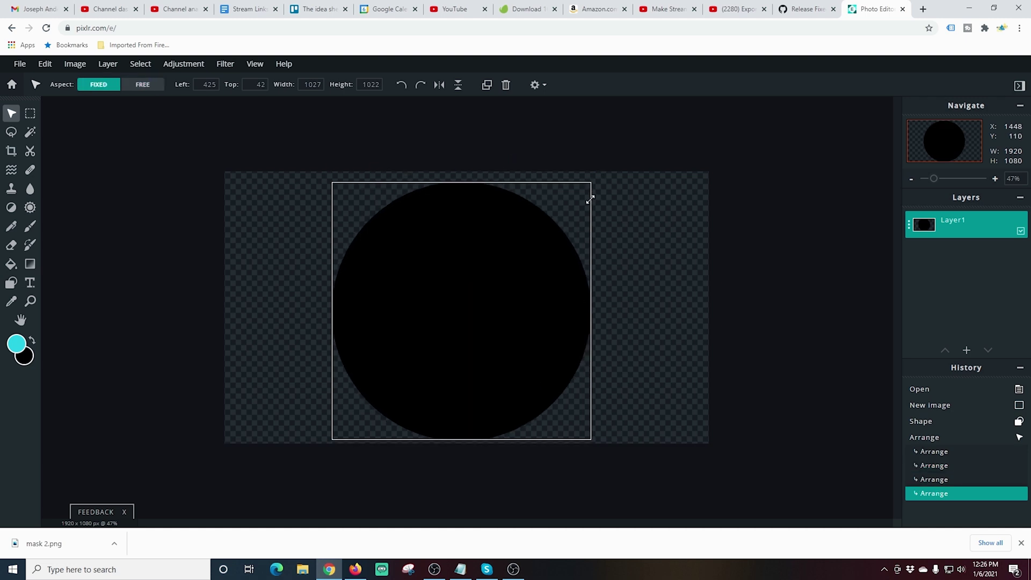
left_click_drag(485, 275, 491, 270)
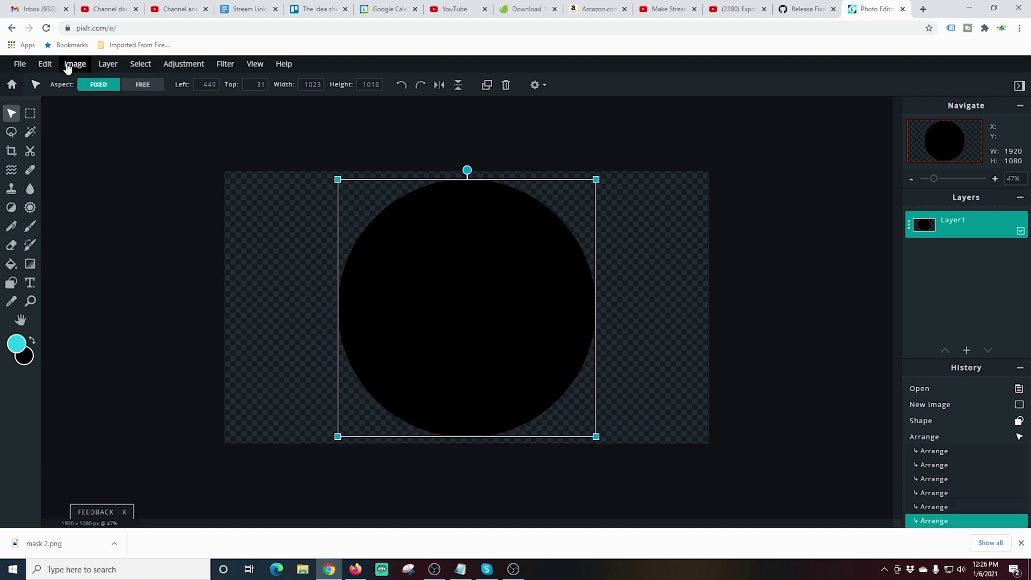
Save the circle image as a PNG named Mask 3 at 1920 x 1080.
left_click(20, 65)
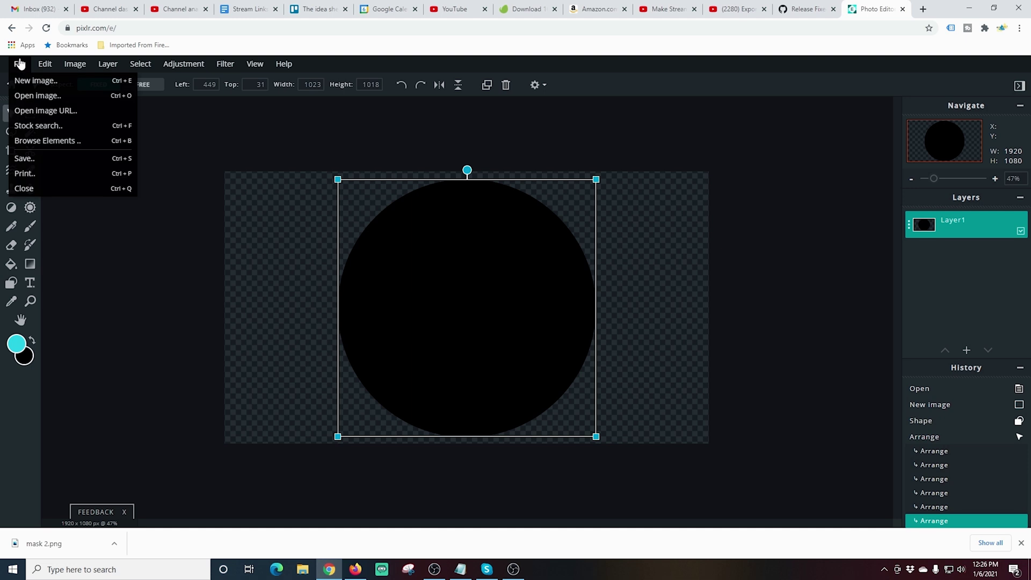
left_click(43, 160)
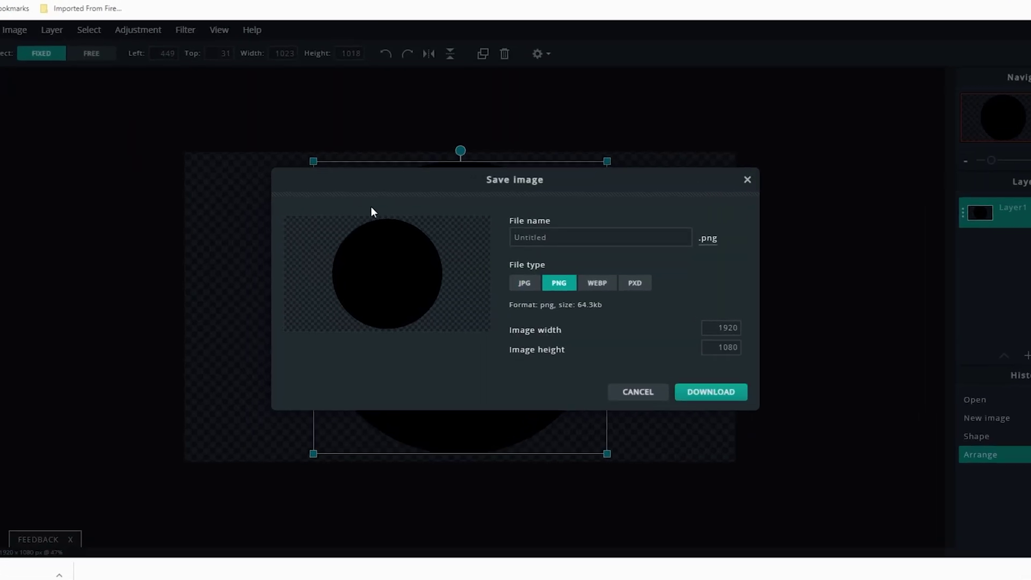
key("Tab")
type("Mask 3")
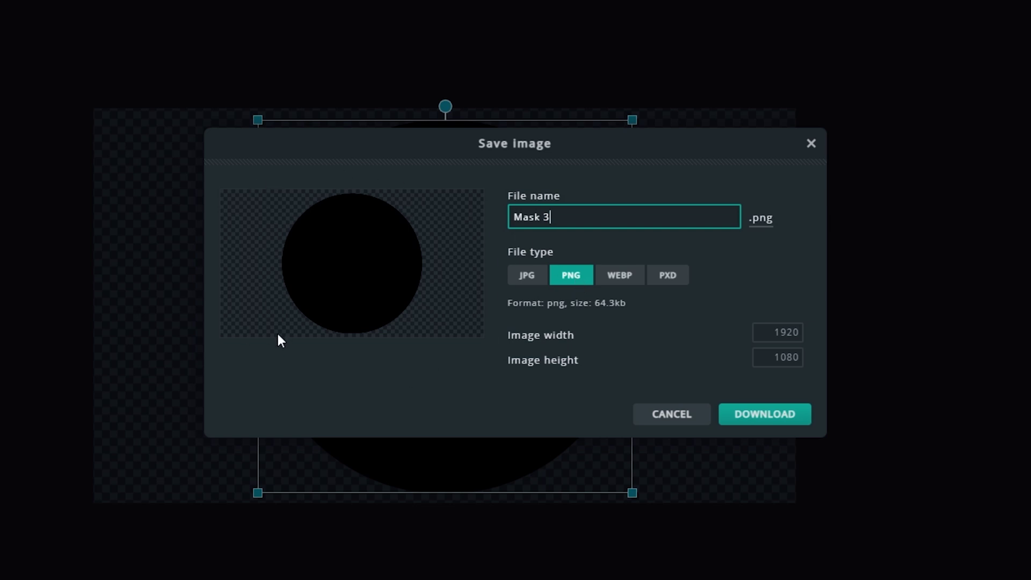
left_click(745, 416)
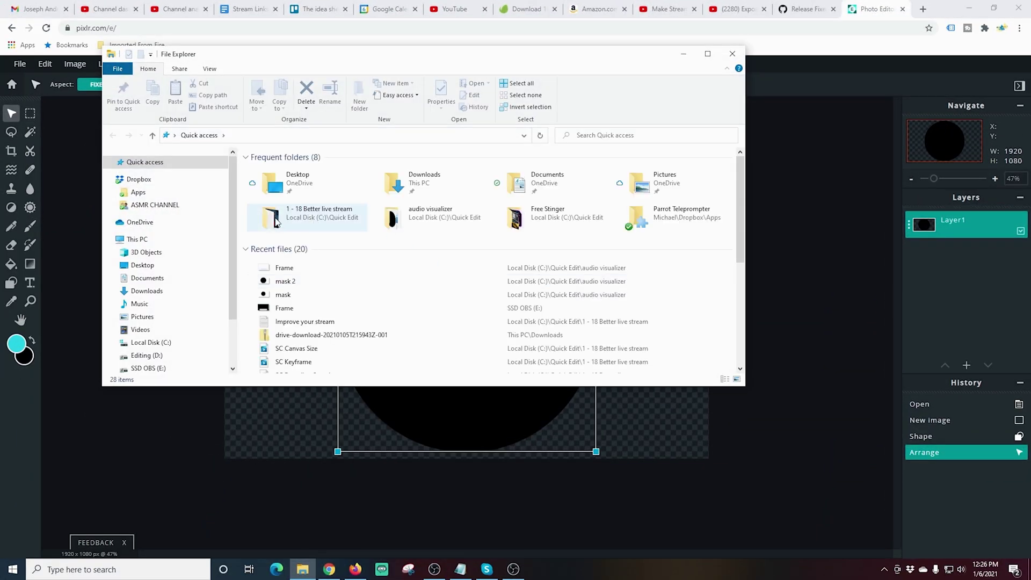
left_click_drag(280, 208, 173, 299)
left_click(683, 55)
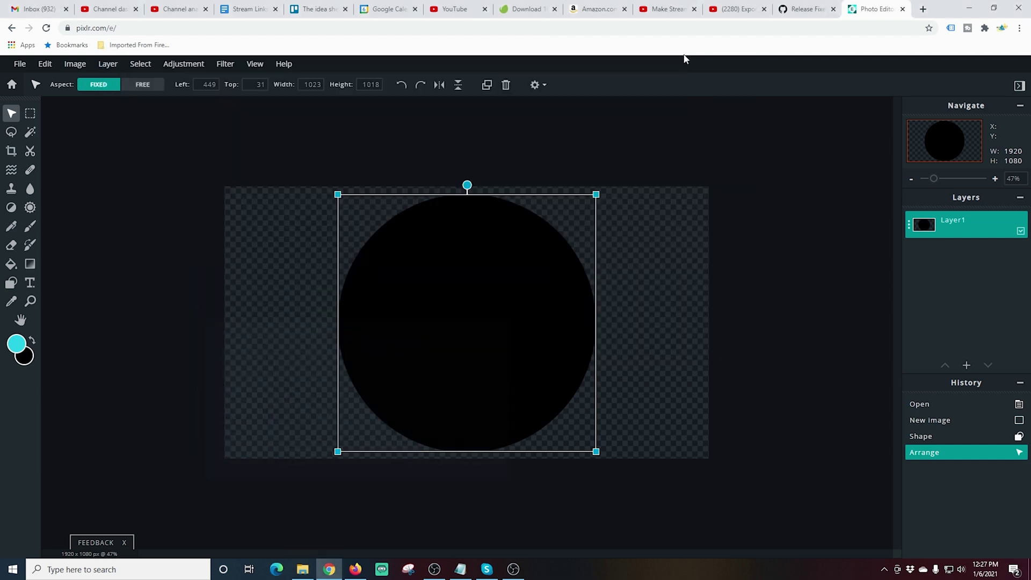
Switch to OBS, remove the Image and all four Spectralizer sources, and reposition the webcam near the middle of the canvas.
left_click(515, 571)
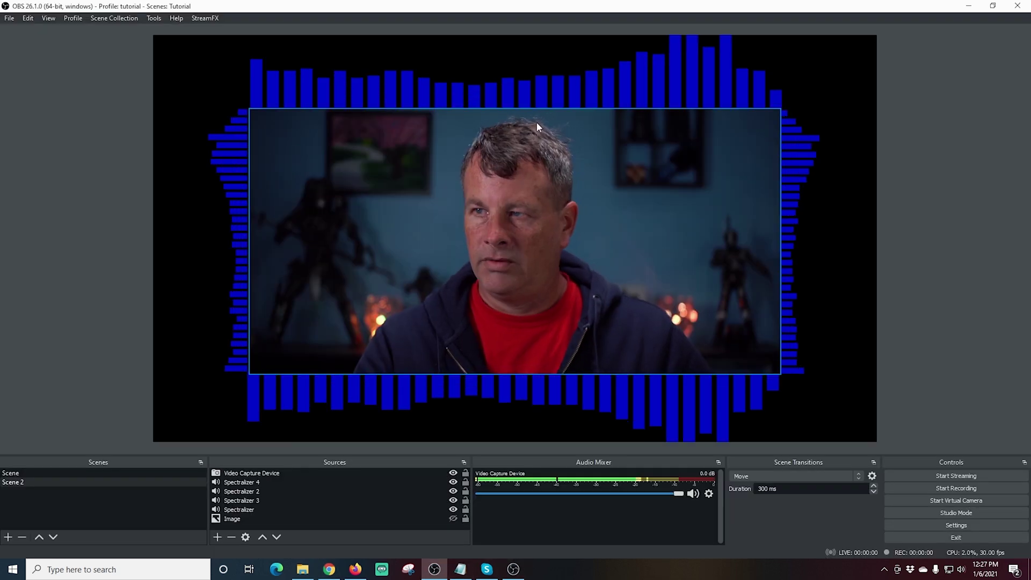
left_click(317, 523, "shift")
right_click(248, 490)
left_click(292, 346)
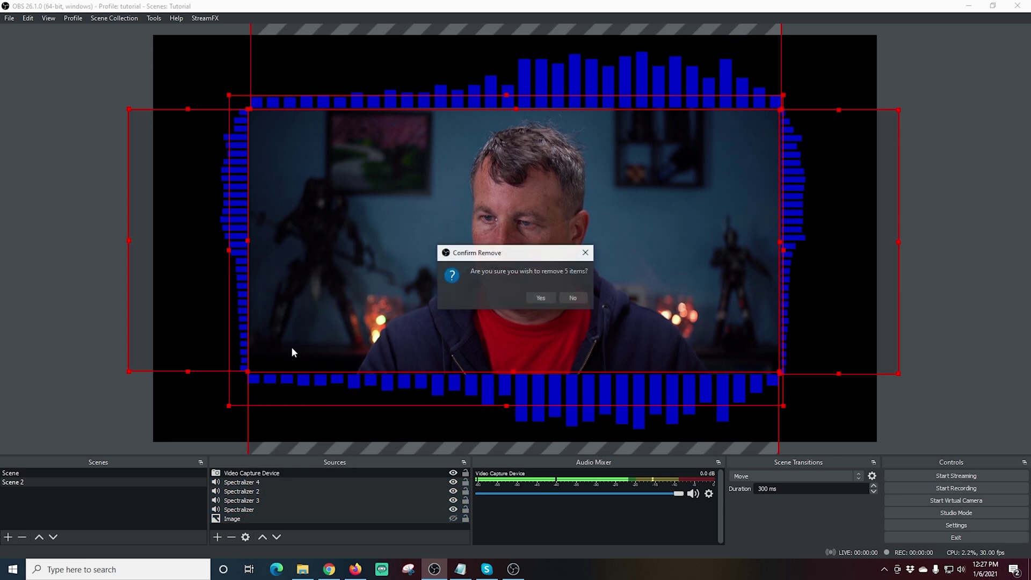
left_click(546, 298)
mouse_move(474, 282)
left_mouse_down()
mouse_move(451, 259)
mouse_move(491, 250)
mouse_move(485, 269)
left_mouse_up()
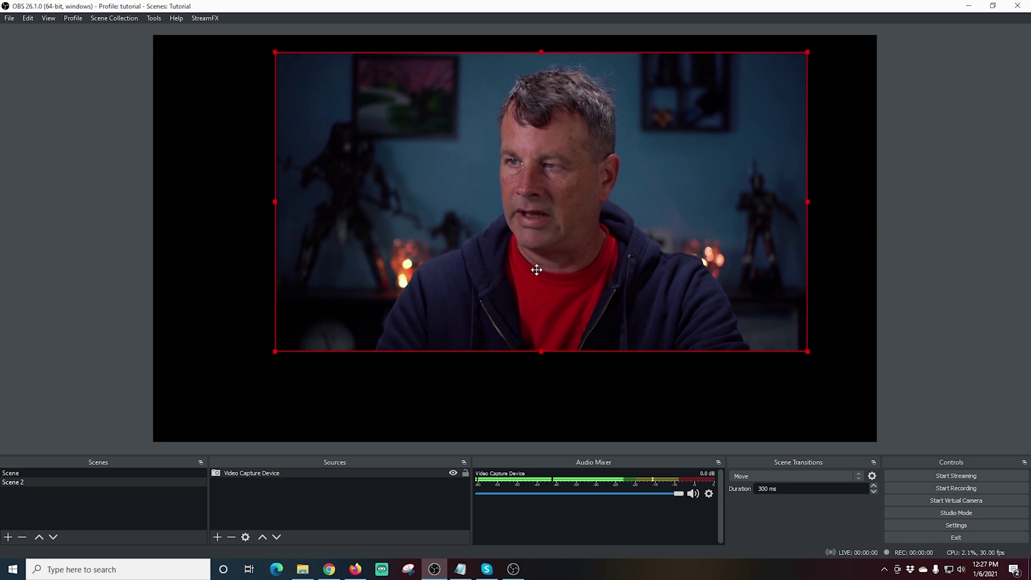
left_click_drag(537, 270, 513, 290)
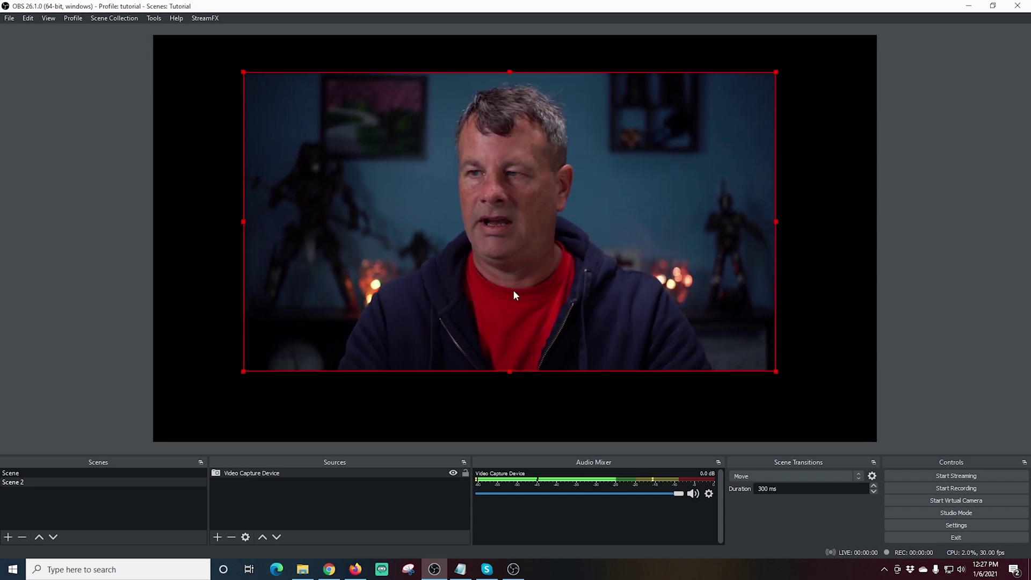
Add an Image Mask/Blend effect filter to the Video Capture Device, keeping the filter's default name.
right_click(279, 473)
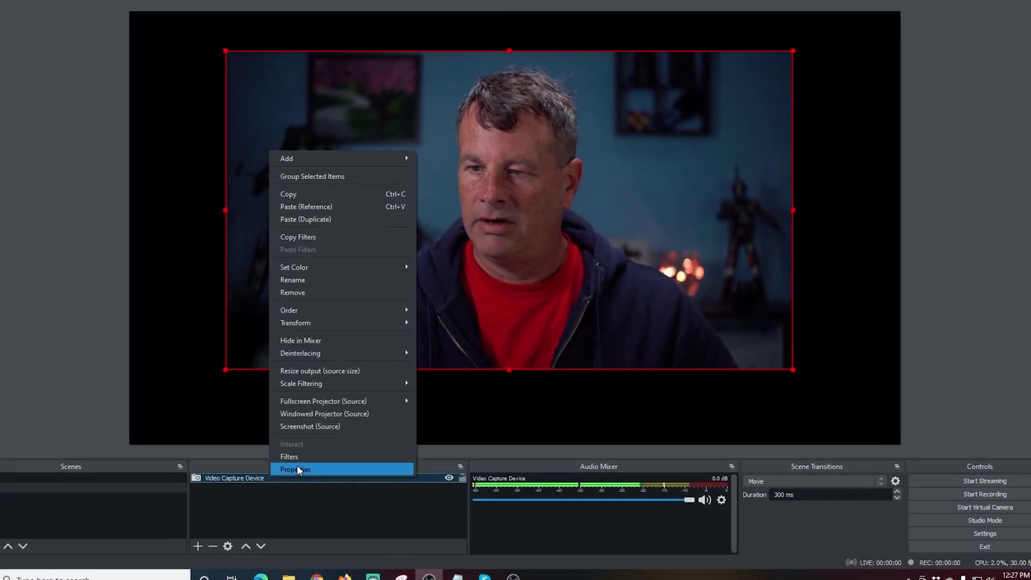
left_click(290, 456)
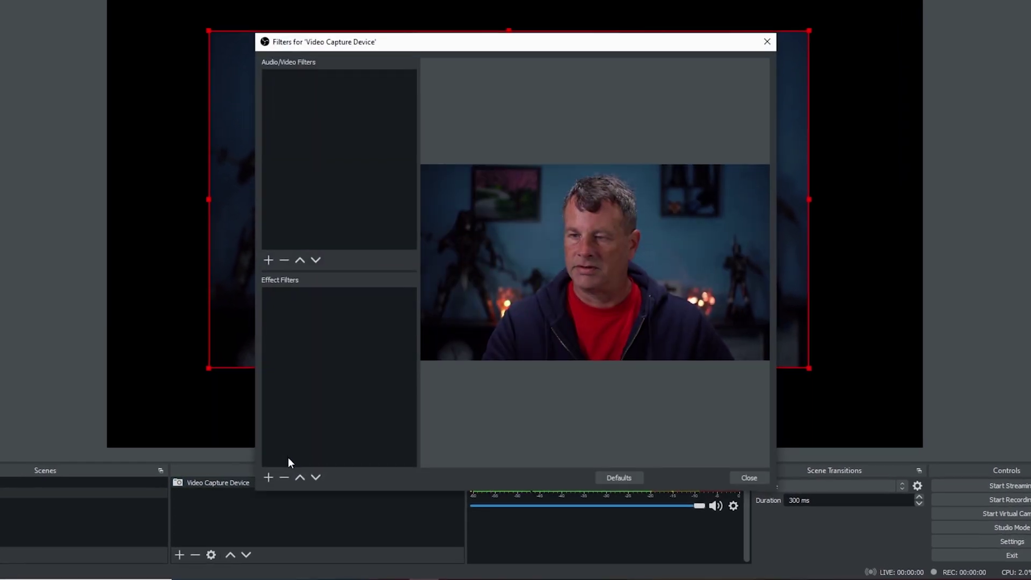
left_click(268, 477)
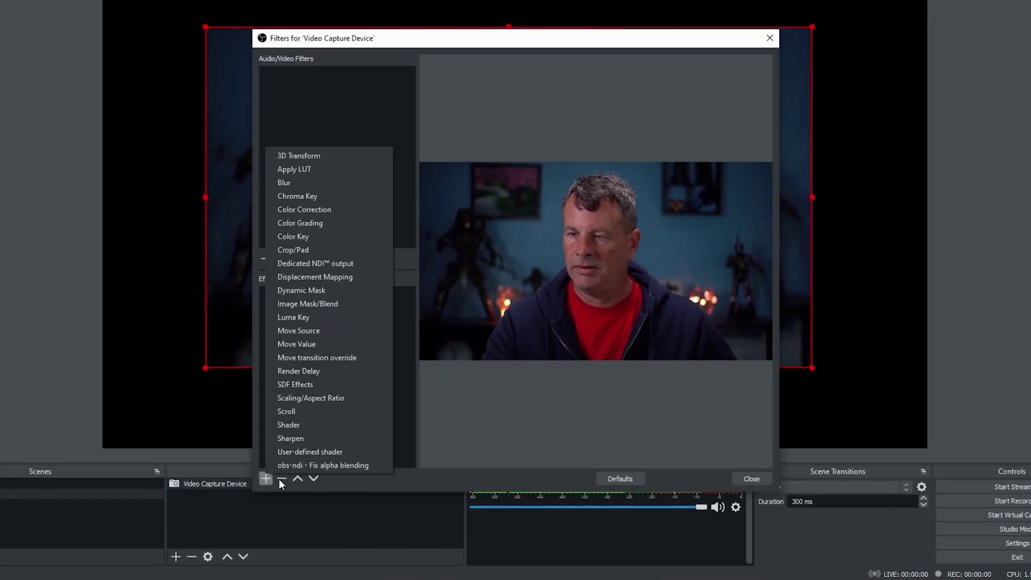
left_click(322, 304)
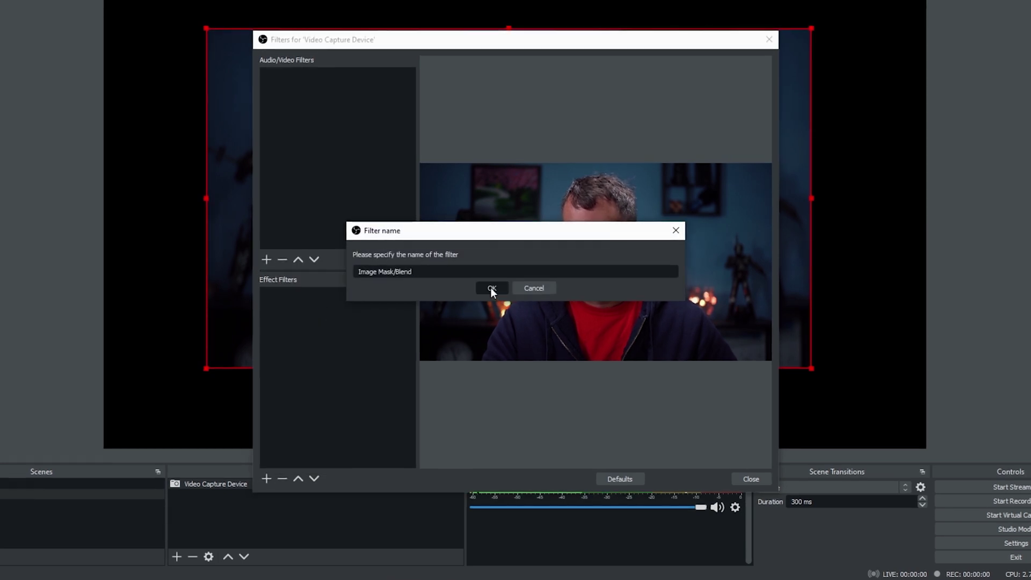
left_click(491, 287)
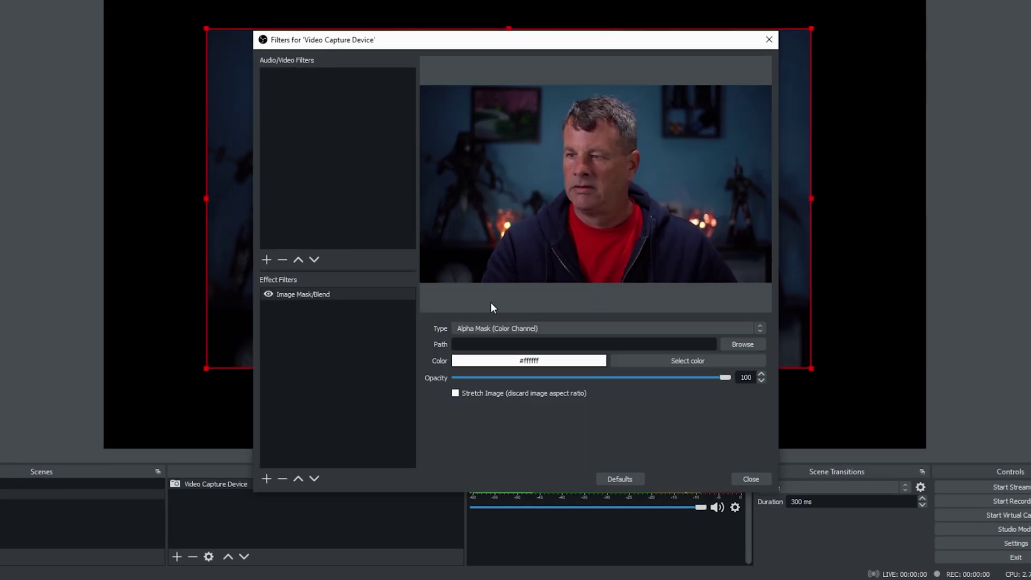
Load the Mask 3 image into the mask filter and set its type to Alpha Mask (Alpha Channel).
left_click(741, 346)
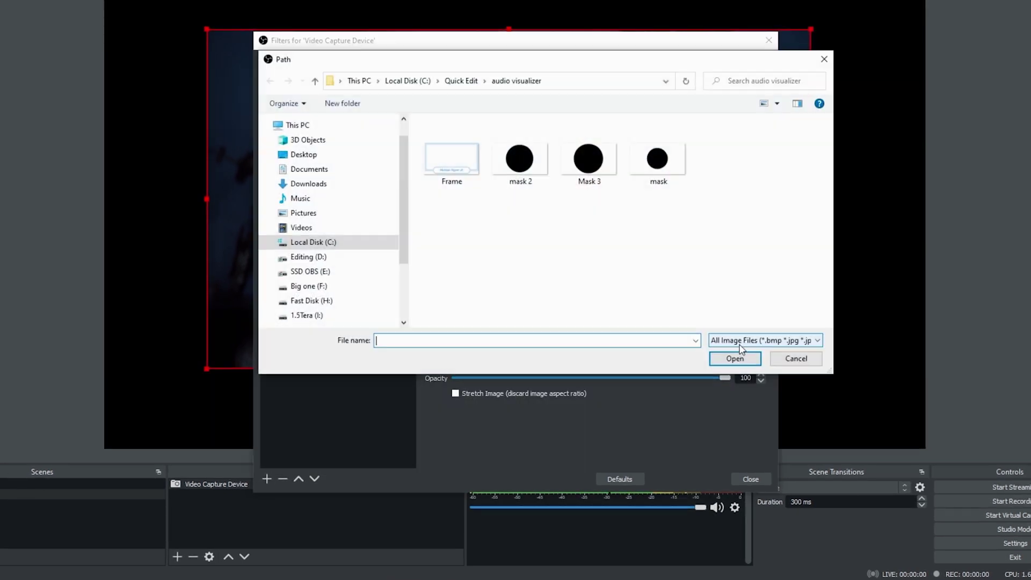
left_click(591, 164)
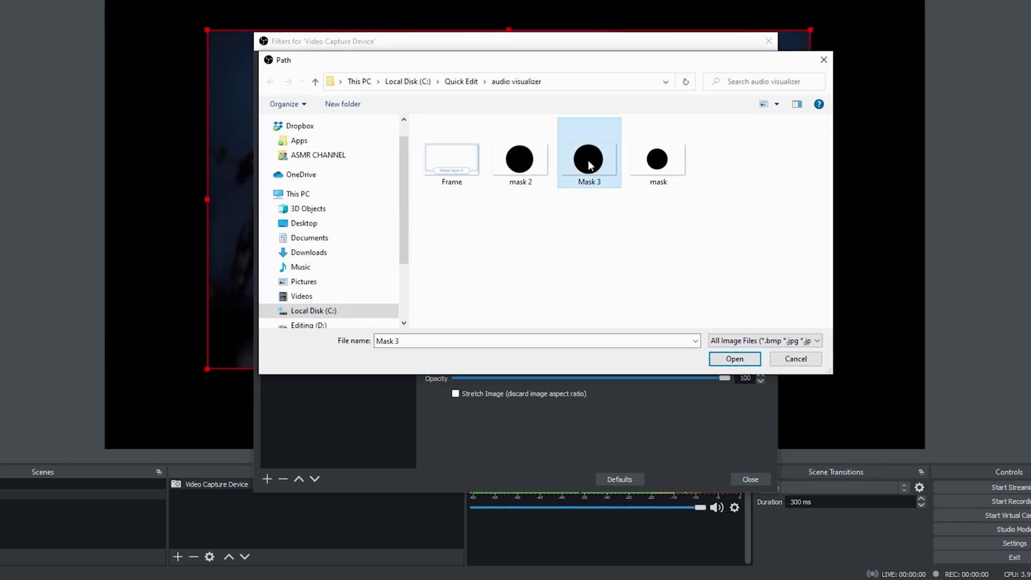
left_click(729, 359)
left_click(515, 329)
left_click(494, 345)
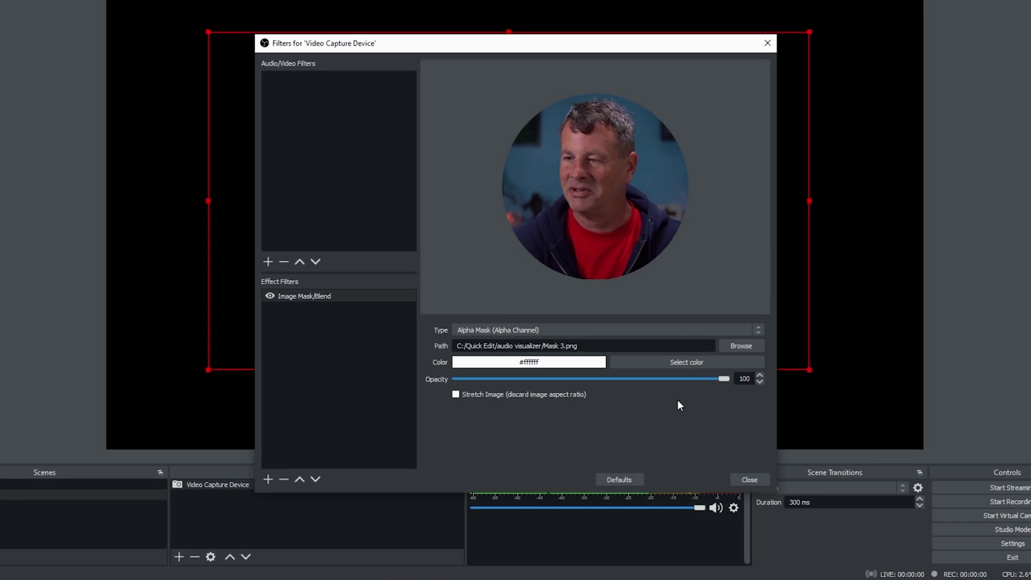
left_click(740, 476)
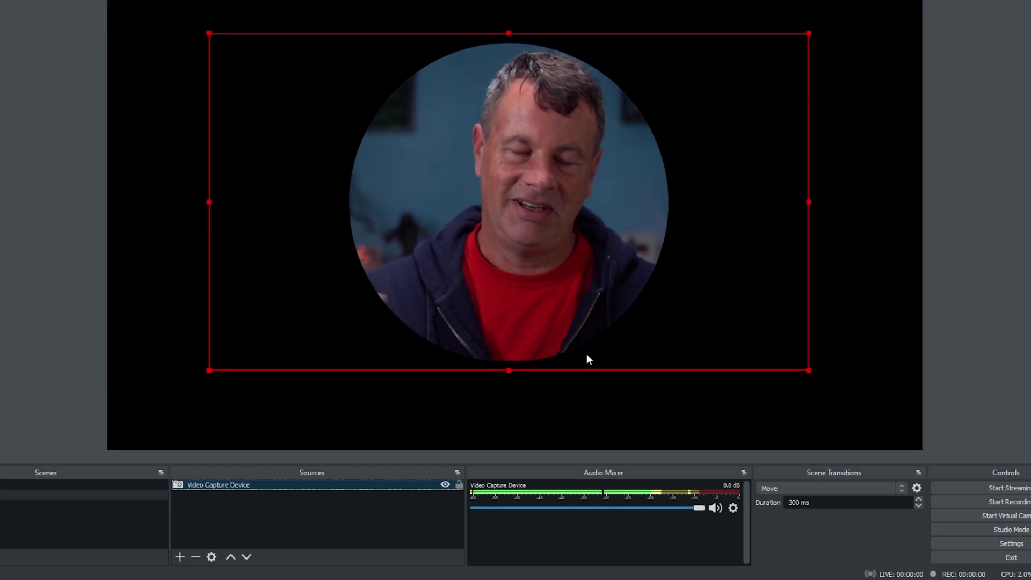
Shrink the circular webcam to roughly a quarter of the canvas width and place it in the canvas's lower-left corner.
left_click_drag(536, 282, 538, 294)
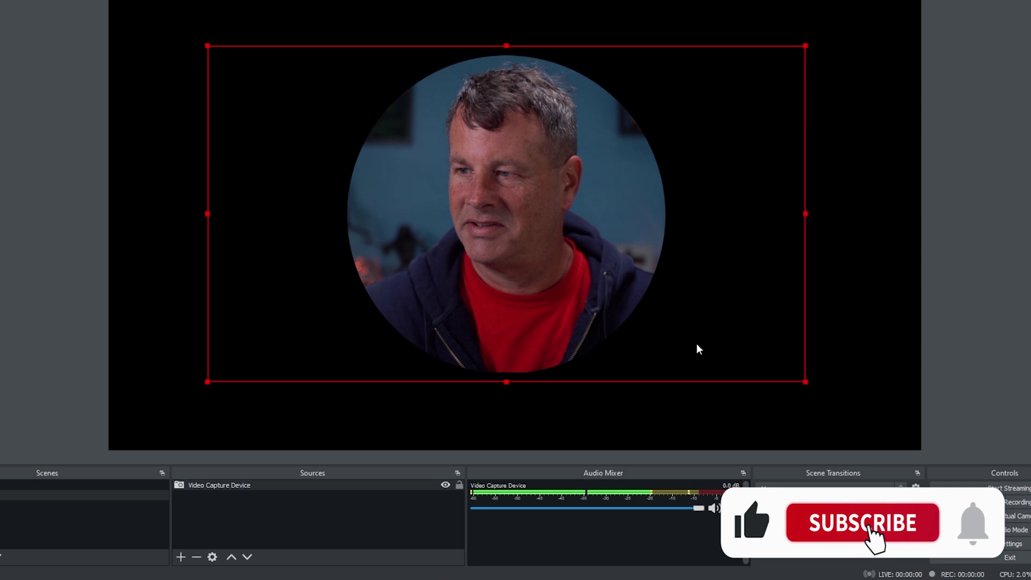
left_click_drag(803, 382, 389, 133)
left_click_drag(305, 124, 227, 388)
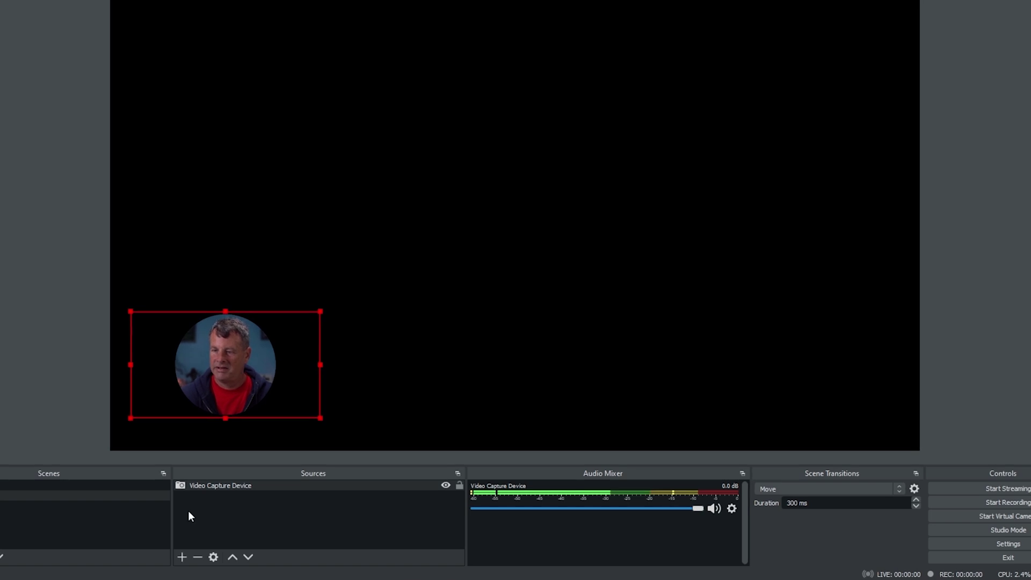
Add a looping Media Source that plays the local file The Witcher 3 Wild Hunt - Official Gameplay (edit).mp4.
left_click(183, 556)
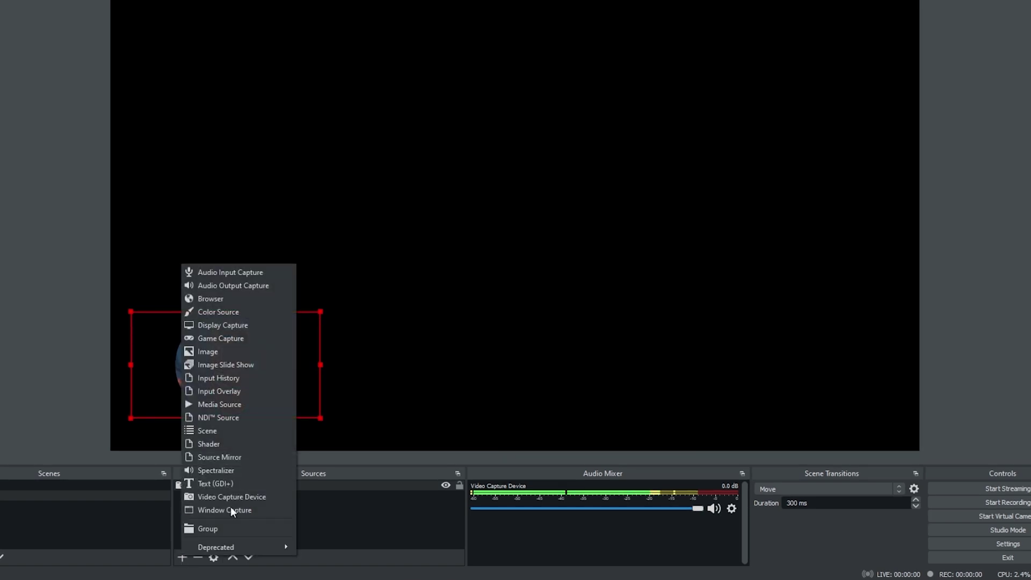
left_click(220, 405)
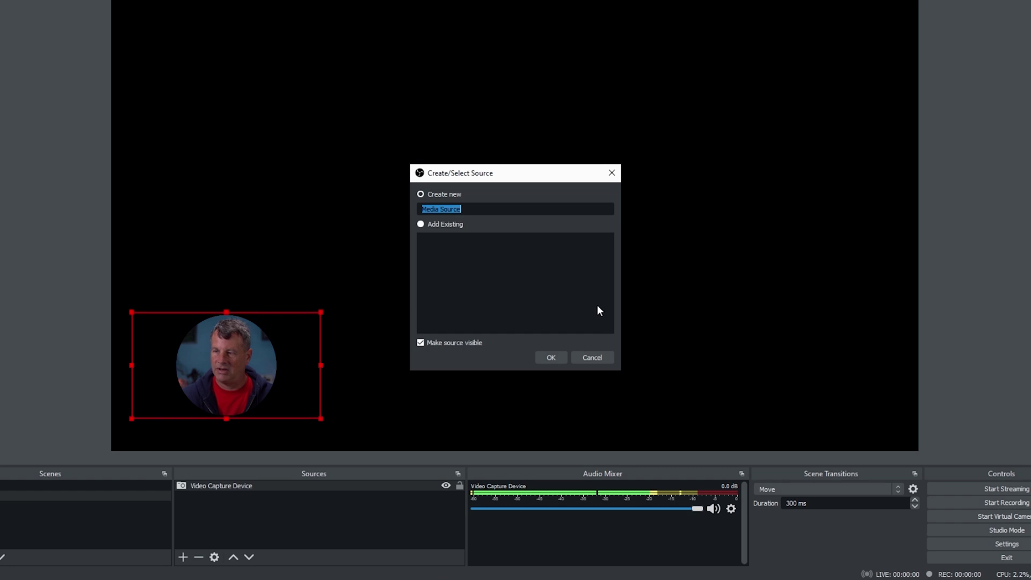
left_click(550, 357)
left_click(698, 358)
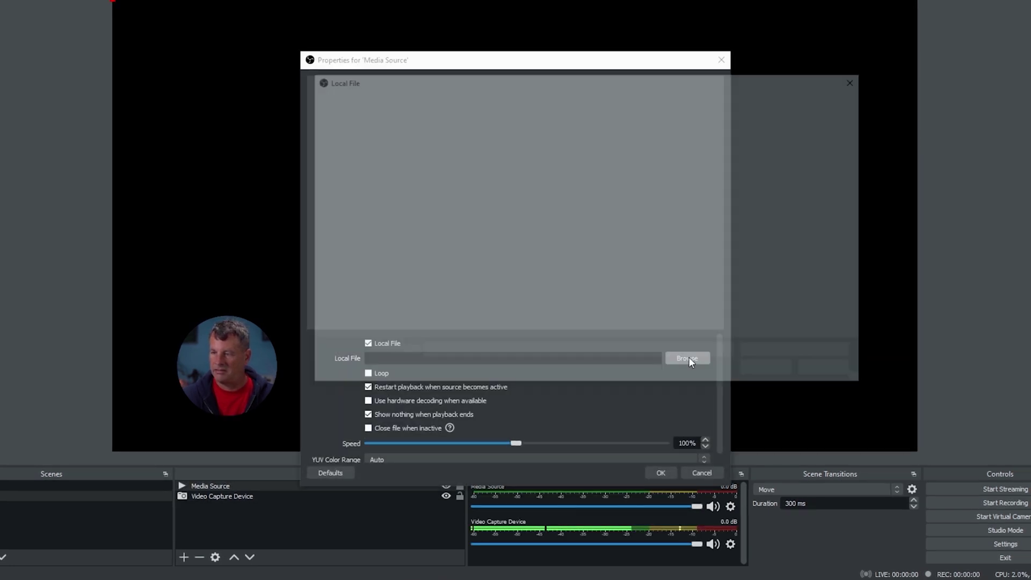
scroll(446, 268, "down", 4)
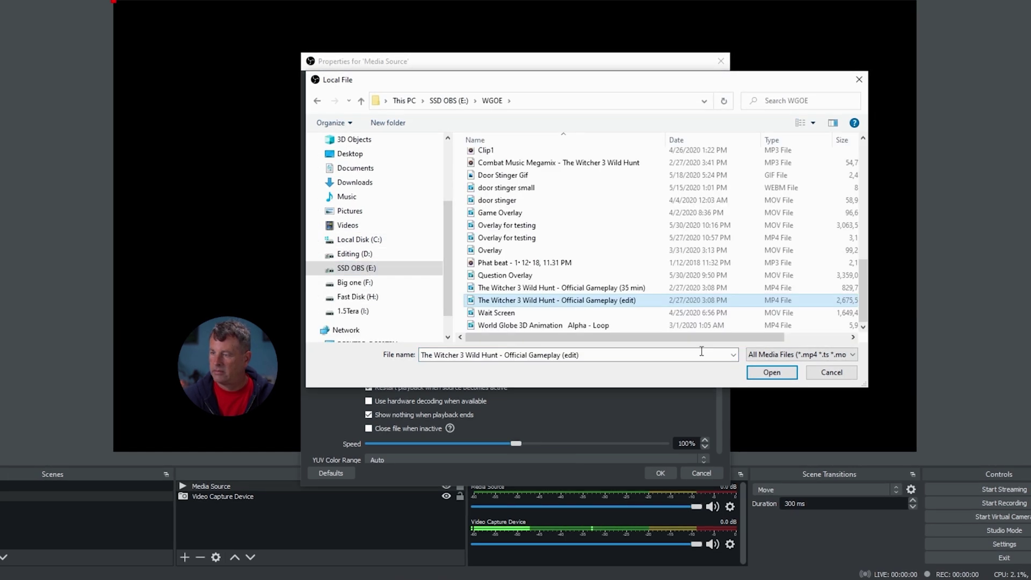
left_click(769, 372)
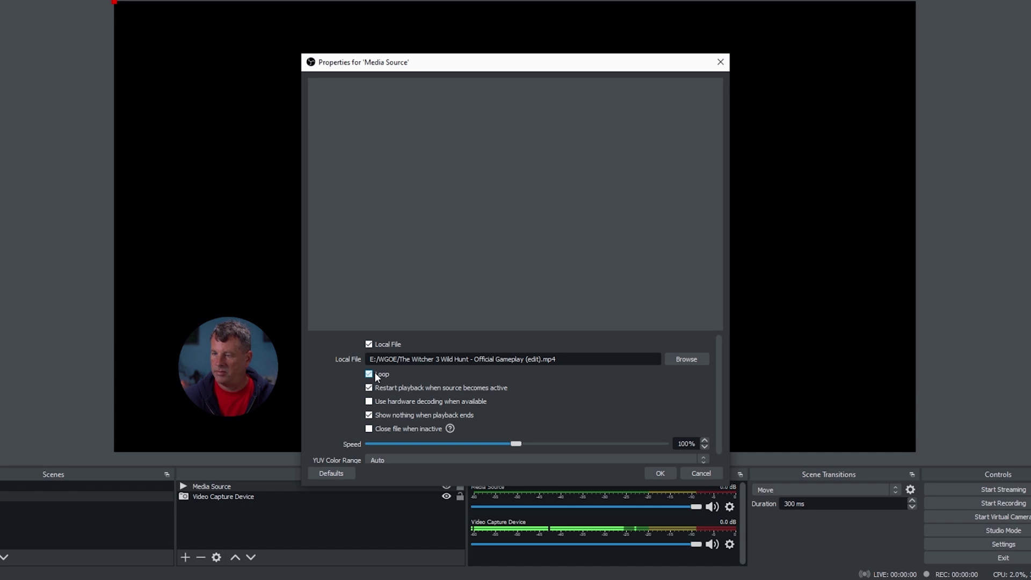
left_click(660, 473)
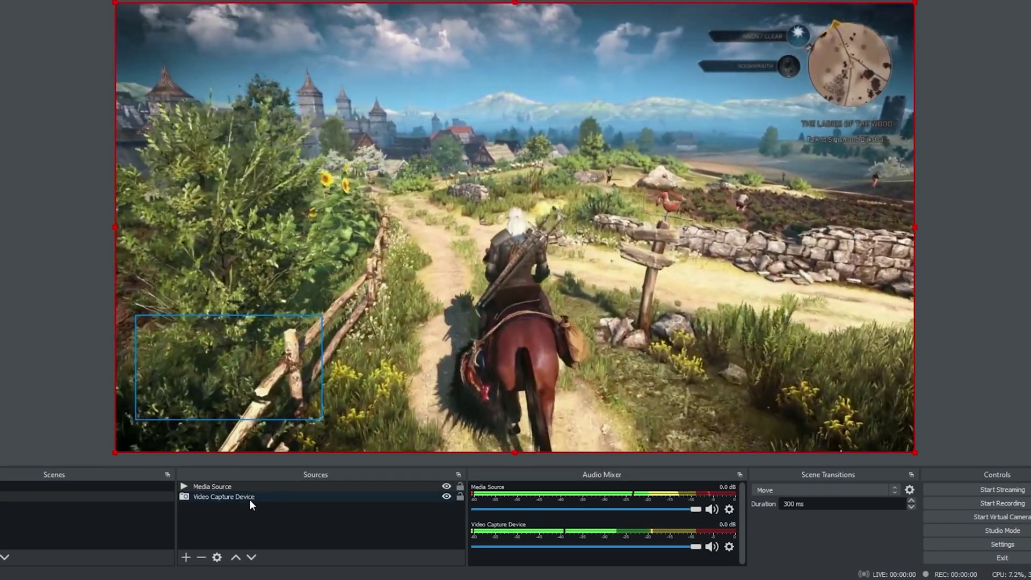
Order the Video Capture Device above the Media Source and hide the Media Source.
left_click_drag(250, 499, 246, 482)
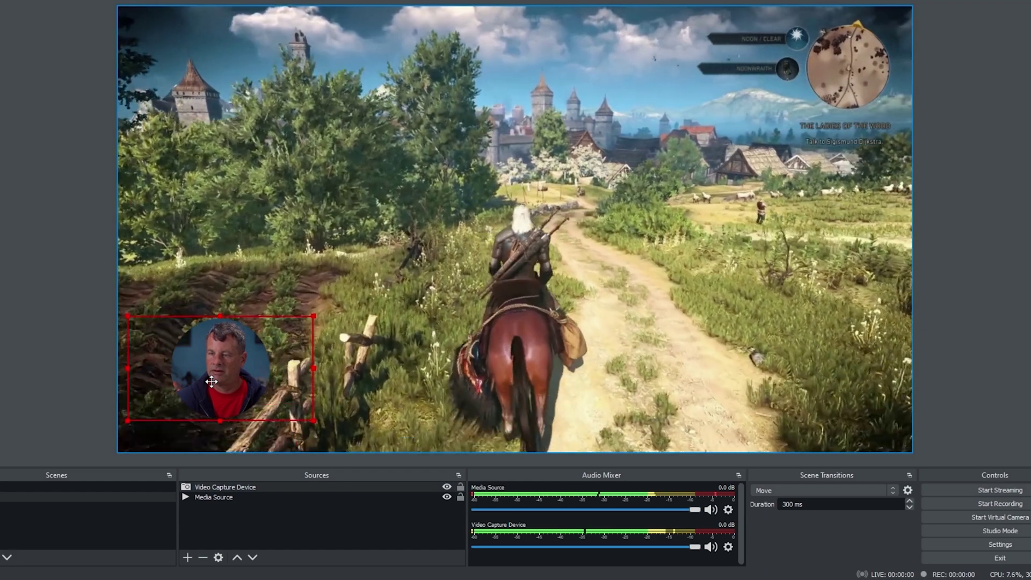
left_click(242, 497)
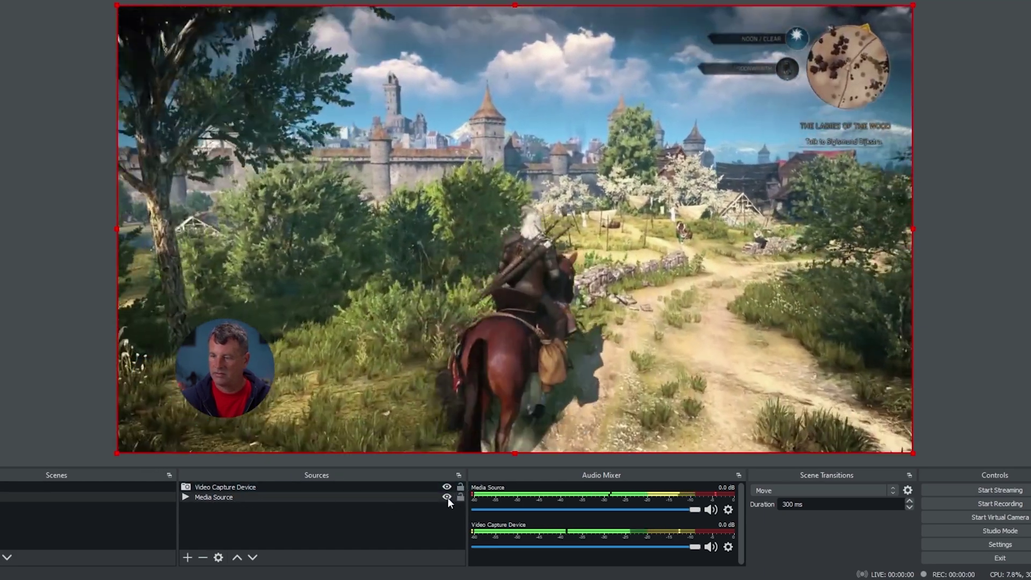
left_click(446, 497)
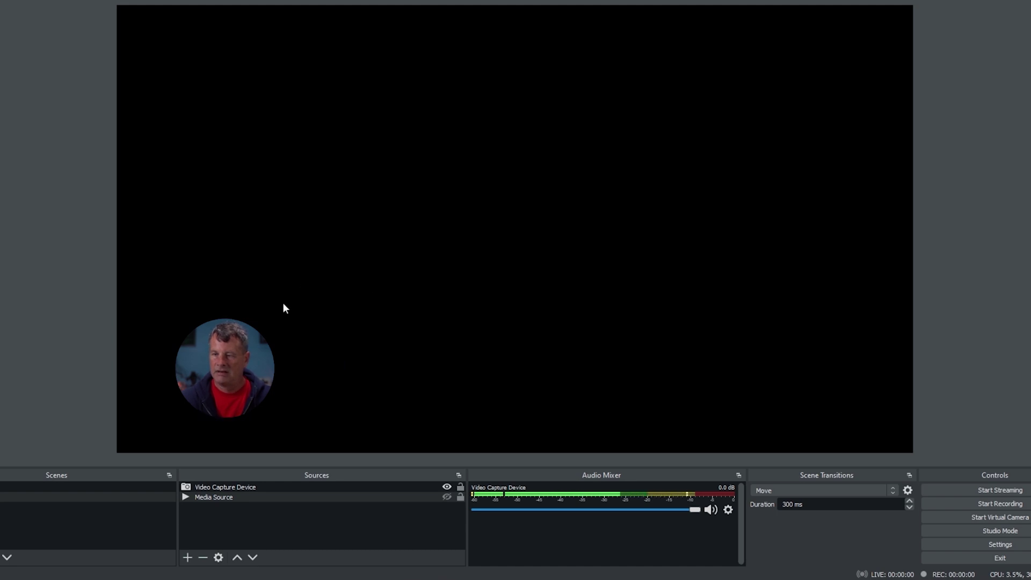
Shift the webcam slightly up and inward, and add a new Spectralizer source in Circular bars mode.
left_click_drag(215, 364, 266, 331)
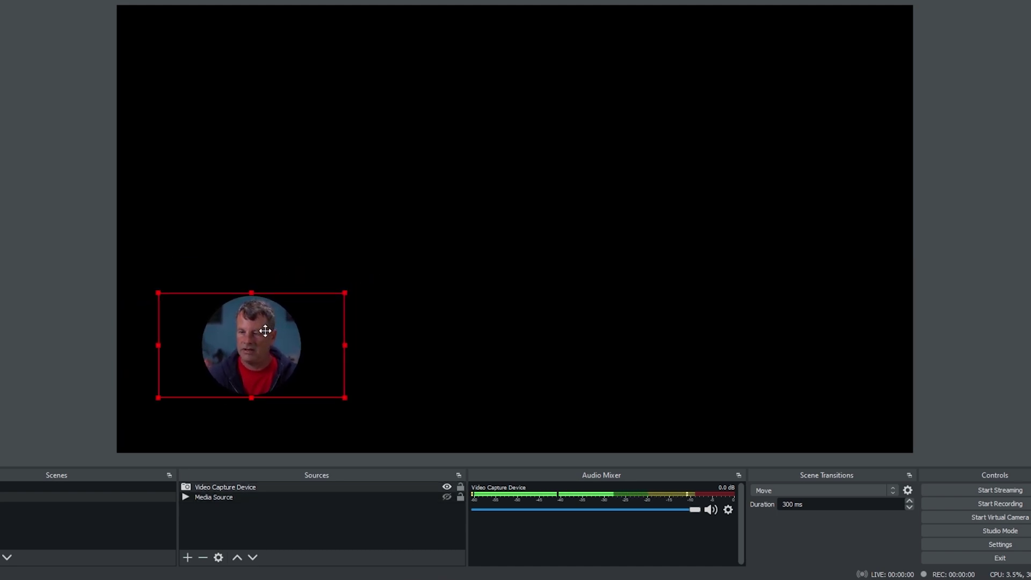
left_click(188, 557)
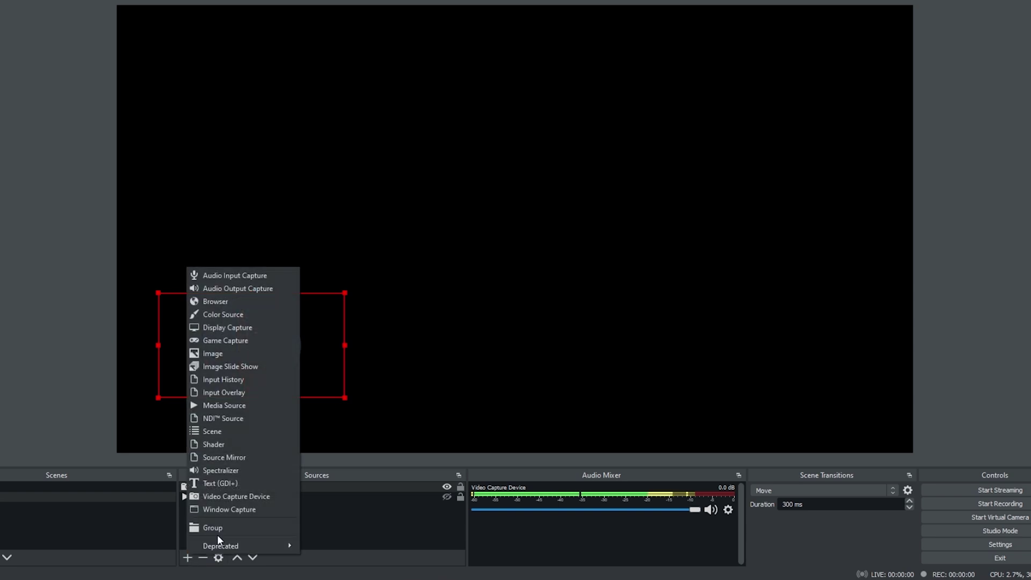
left_click(212, 465)
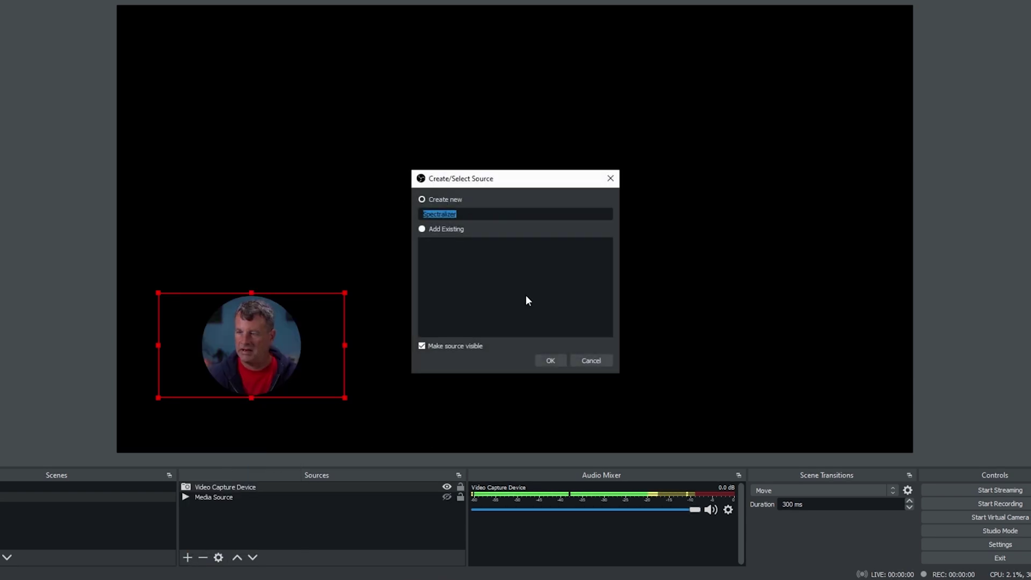
key("Return")
left_click(403, 320)
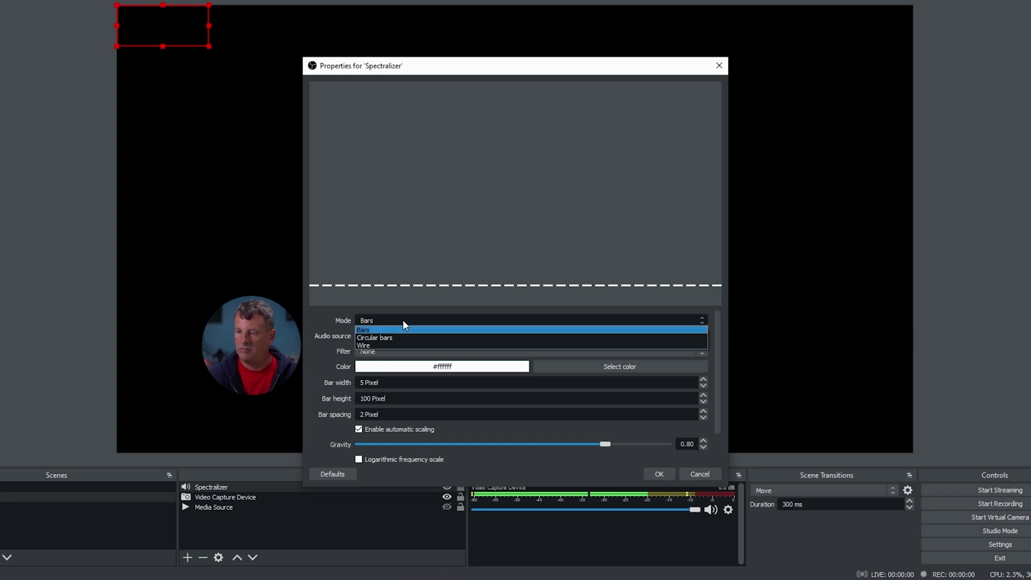
left_click(385, 337)
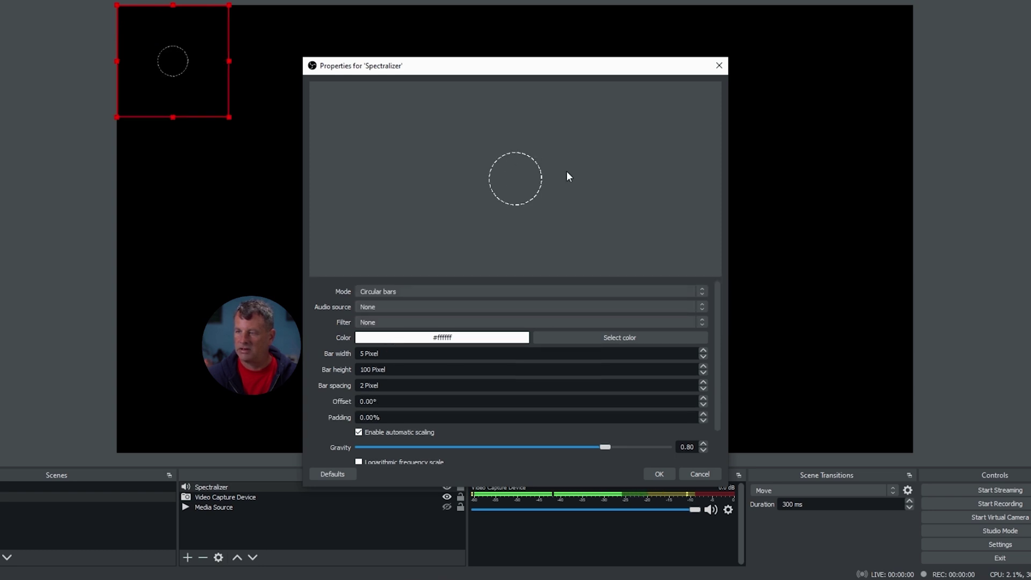
Set the Spectralizer's audio source to Media Source and make the hidden gameplay video visible again.
left_click(681, 307)
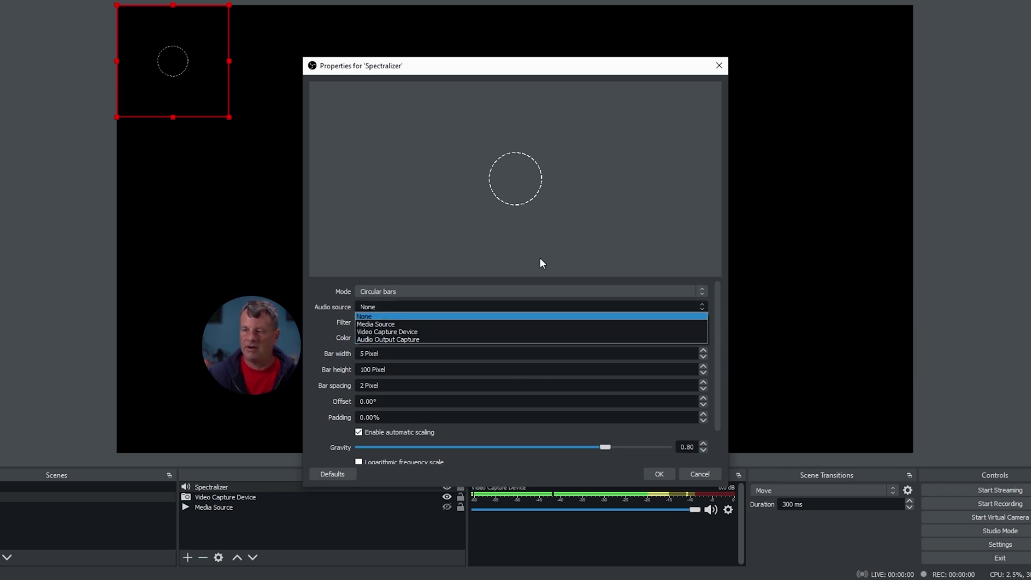
left_click(375, 324)
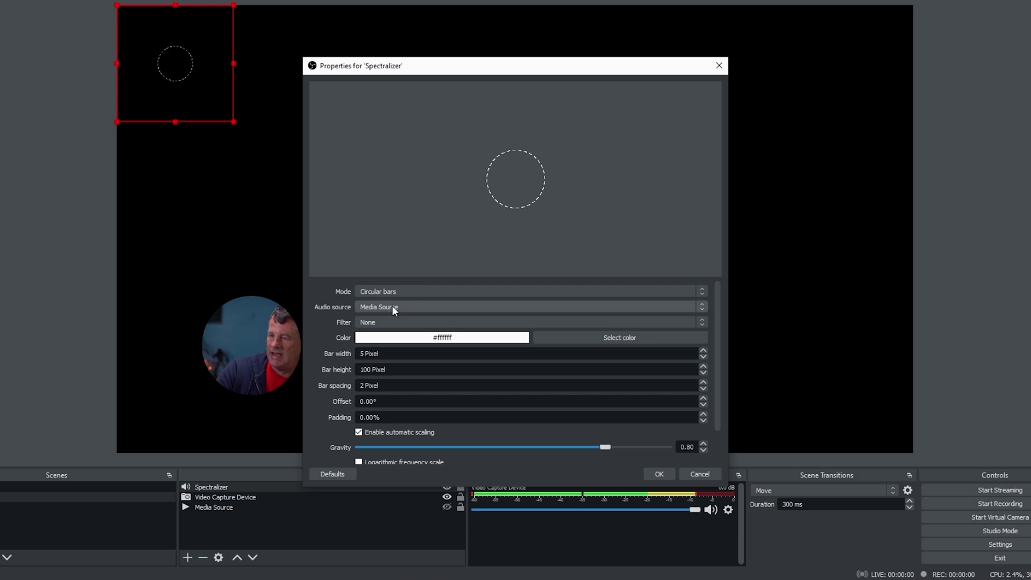
left_click(447, 506)
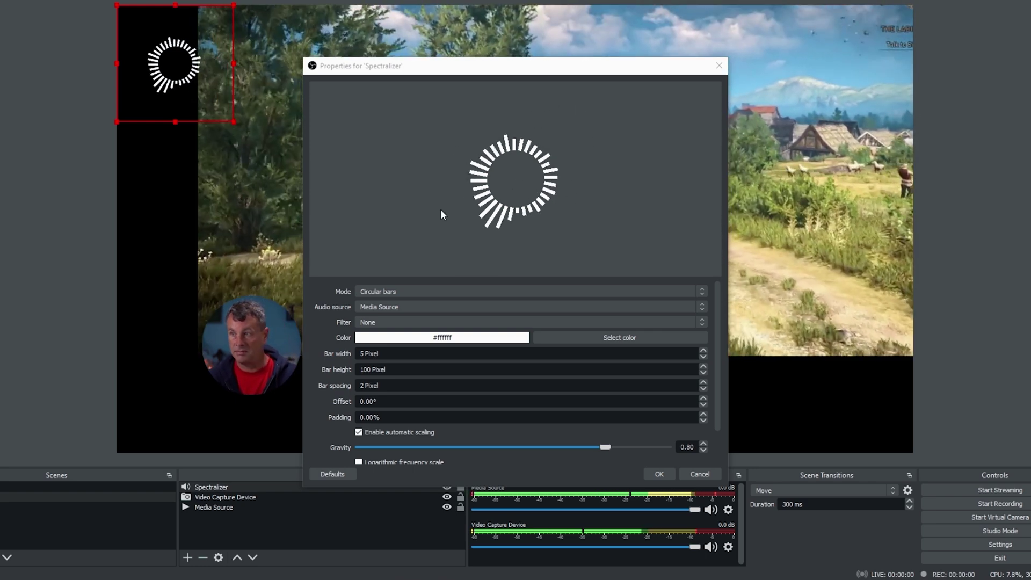
Switch the Spectralizer's audio source to Video Capture Device and set its bar width to 1 pixel.
left_click(502, 307)
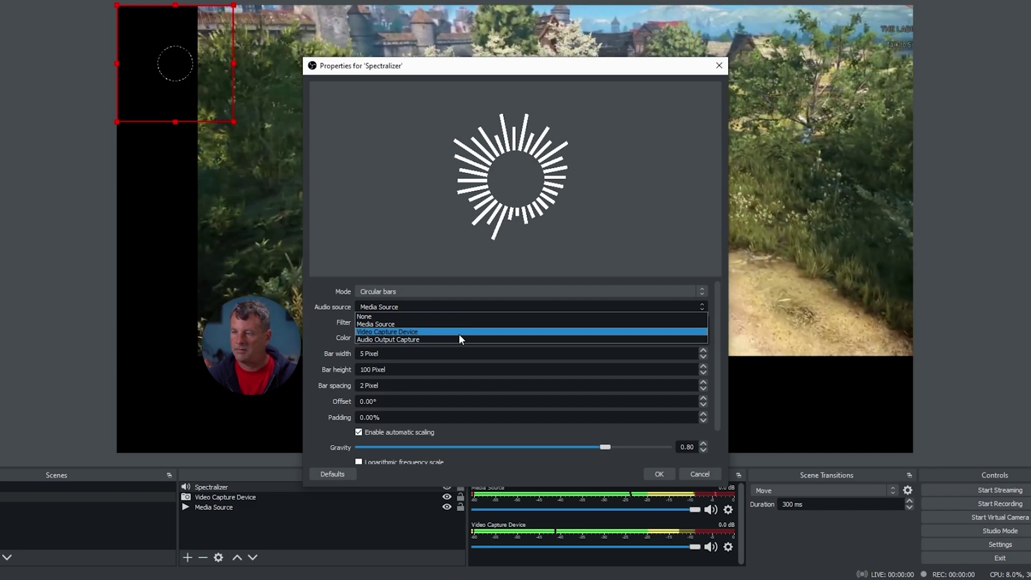
left_click(459, 332)
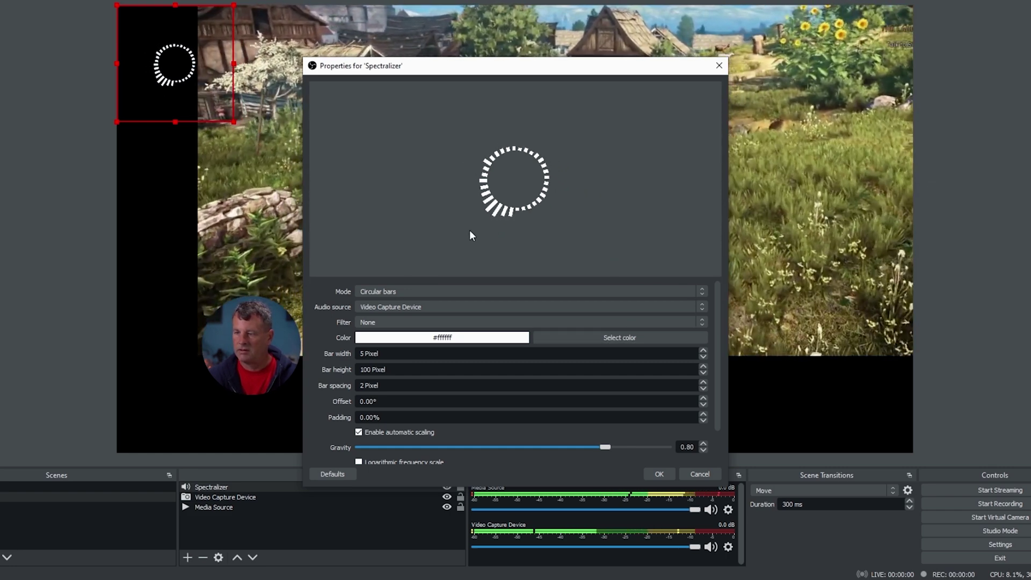
left_click_drag(379, 354, 325, 349)
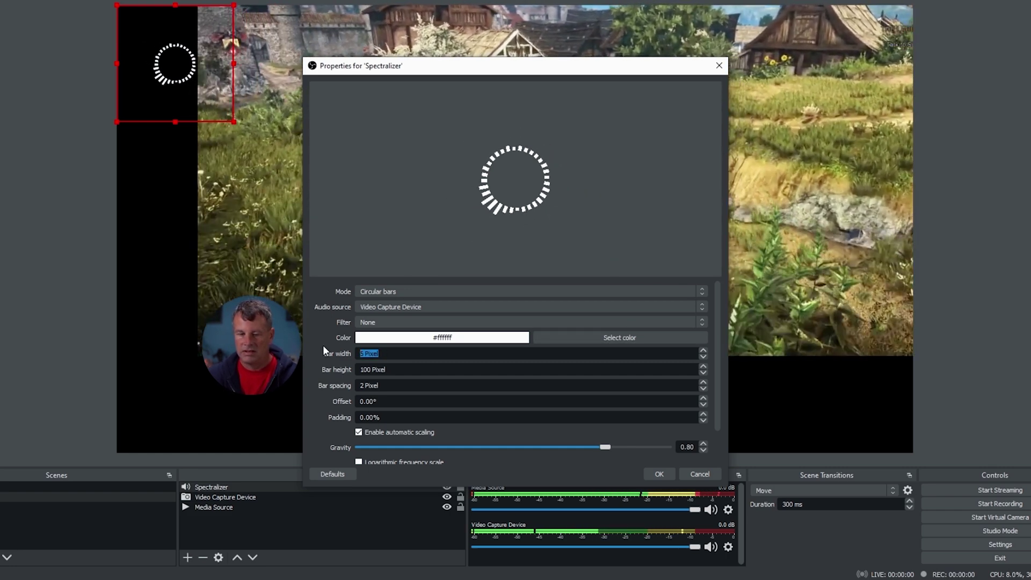
type("1")
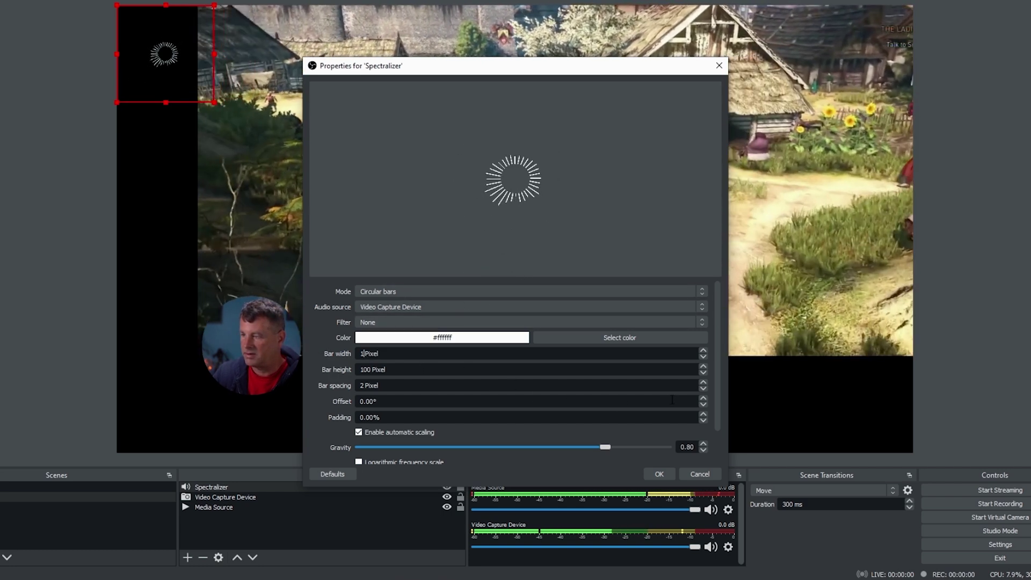
Set the Spectralizer's detail to 50 bins.
left_click_drag(716, 381, 717, 418)
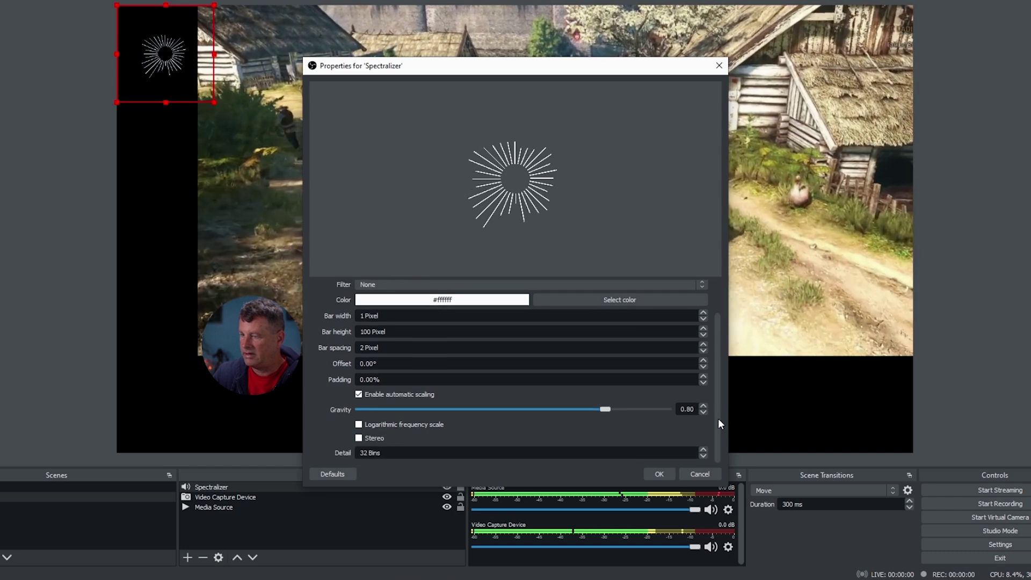
left_click_drag(682, 452, 343, 451)
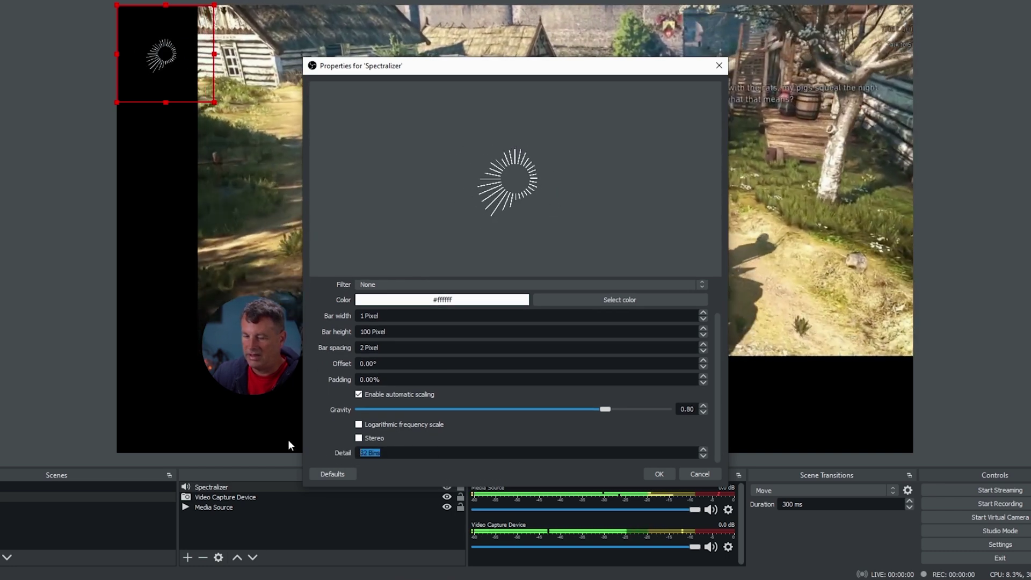
type("50")
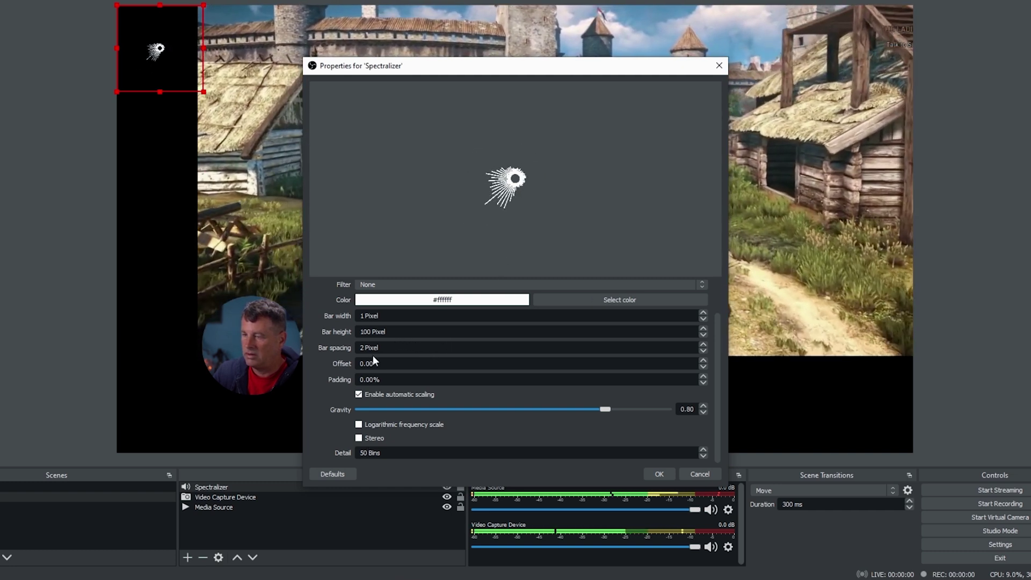
Set the Spectralizer's padding to 0.10% and its gravity to 0.86.
left_click(702, 377)
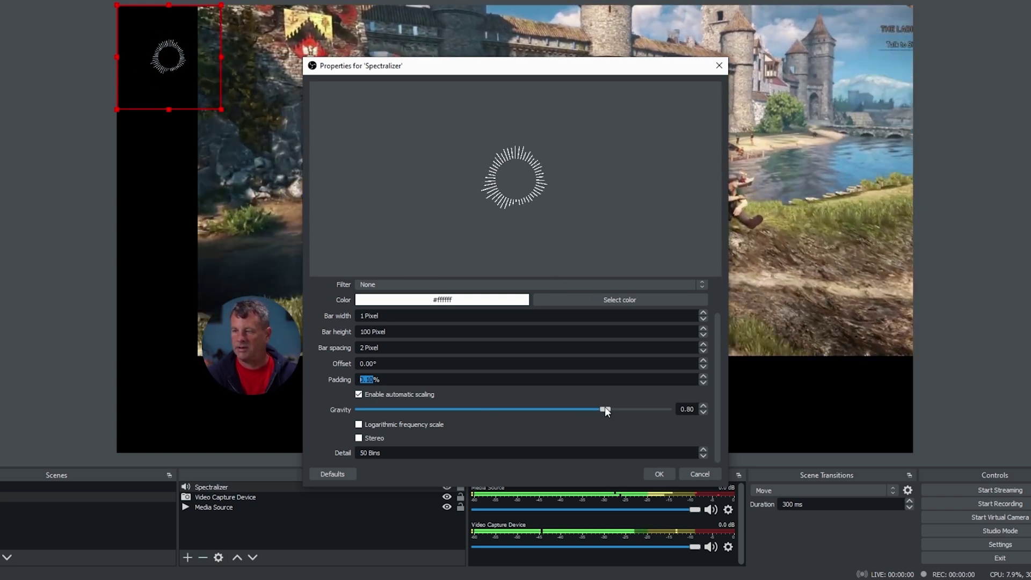
left_click_drag(605, 408, 488, 407)
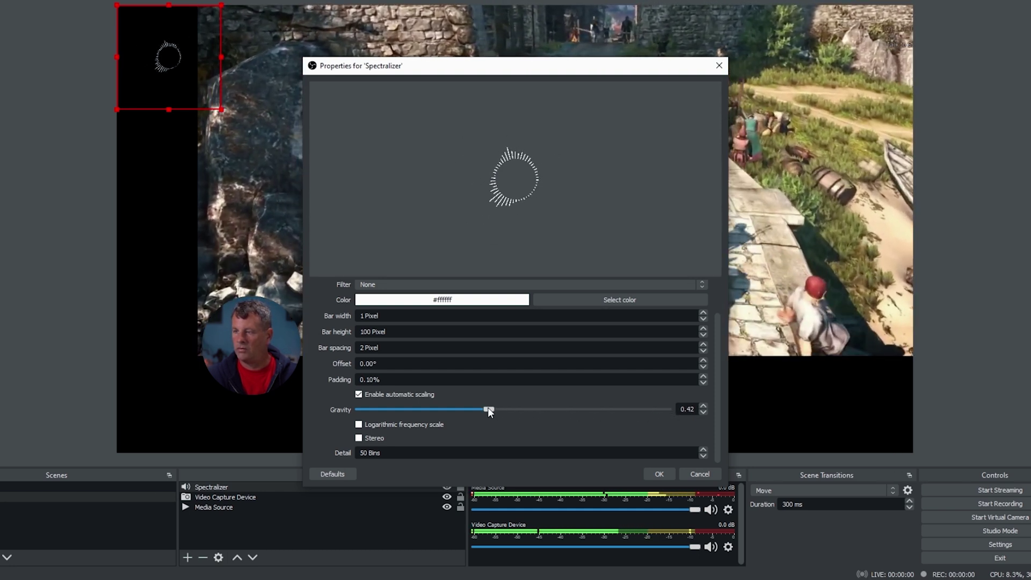
left_click_drag(487, 407, 460, 409)
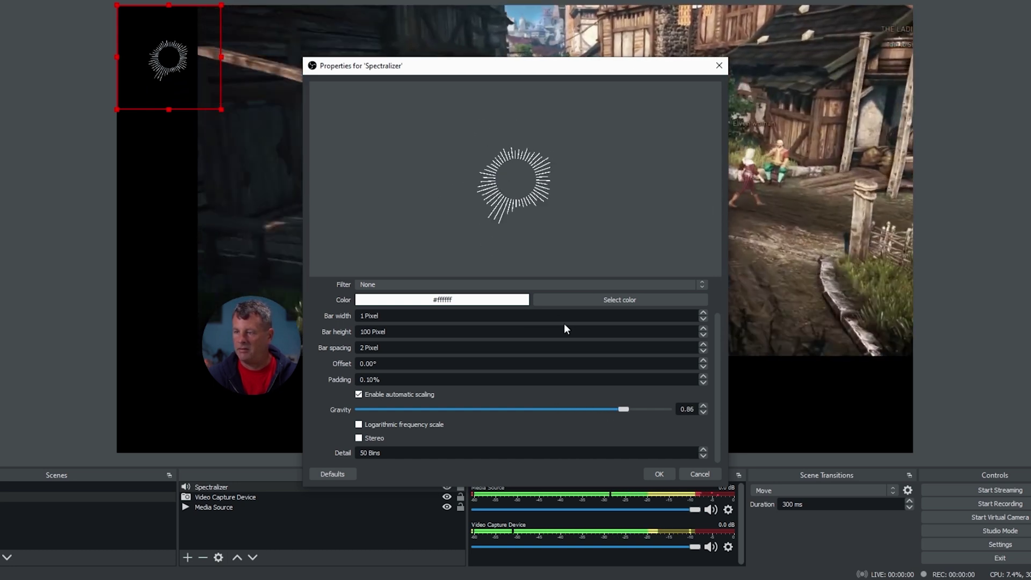
Change the Spectralizer's bar color to lime green #aaff00 and apply the source properties.
left_click(632, 301)
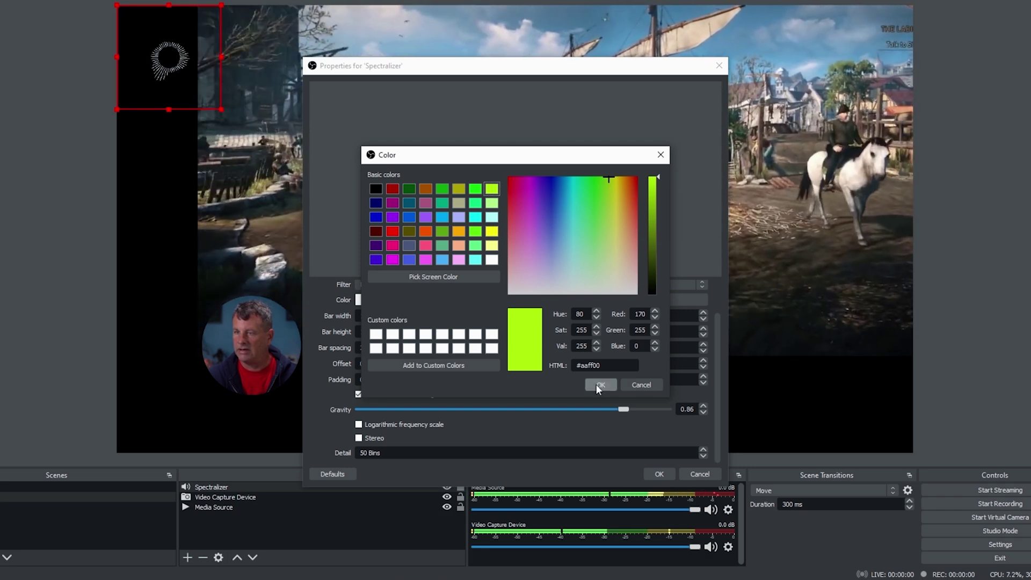
left_click(597, 384)
left_click(659, 474)
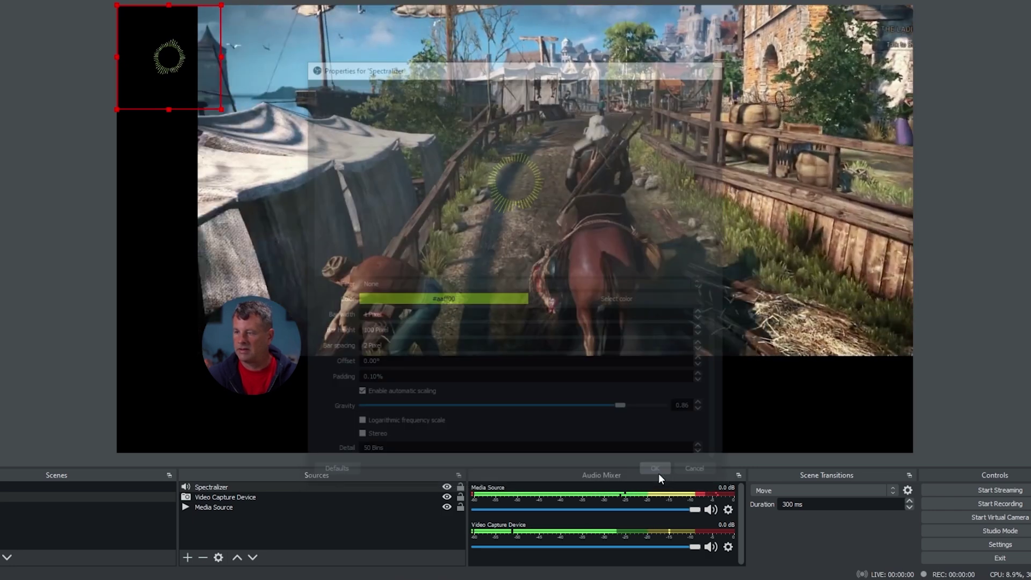
Move the Spectralizer onto the circular webcam and enlarge it until its bars ring the webcam circle.
left_click_drag(169, 59, 247, 339)
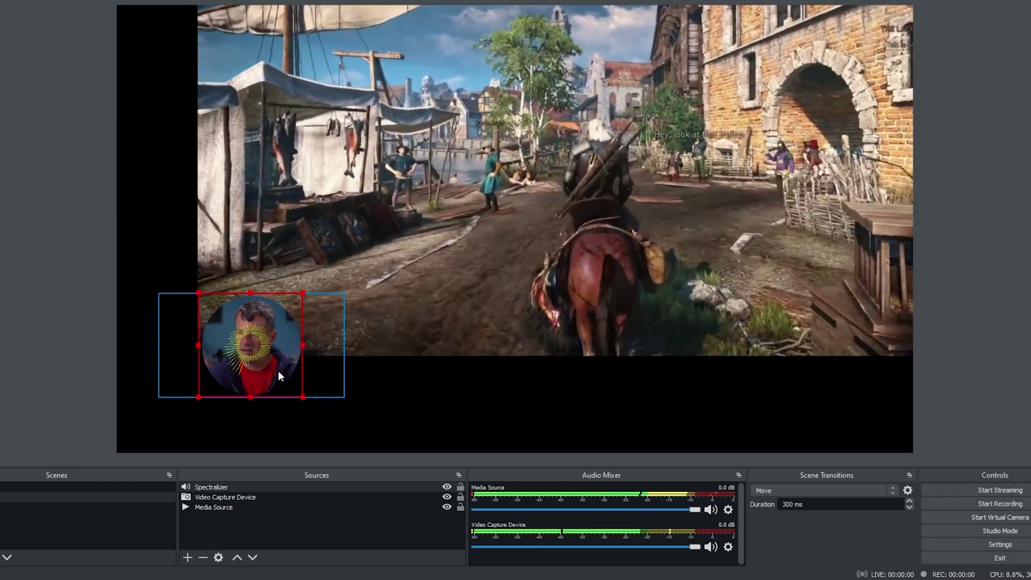
left_click_drag(302, 344, 601, 395)
left_click_drag(534, 410, 382, 254)
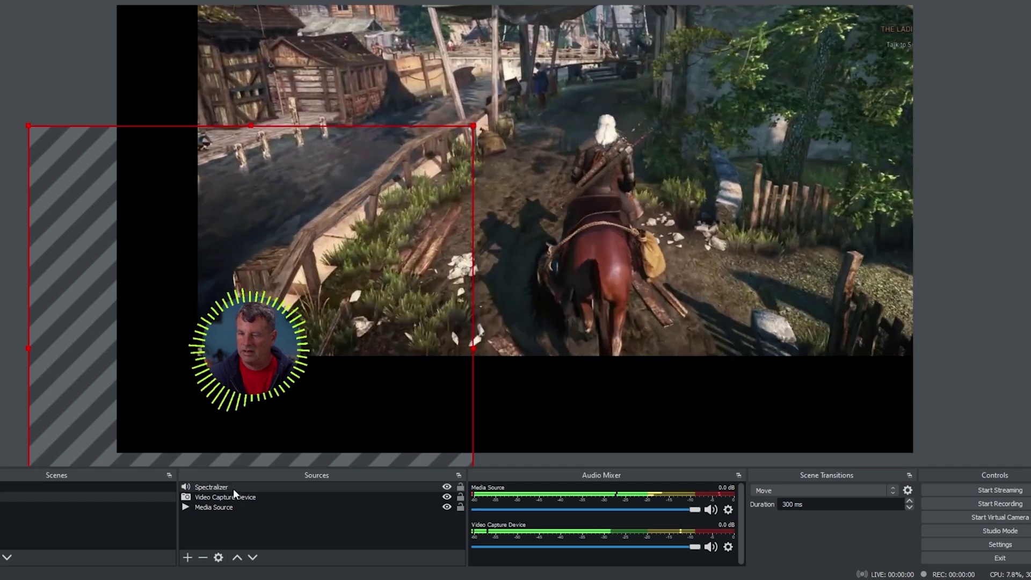
Order the Spectralizer below the Video Capture Device and move both sources together up and further into the canvas.
left_click_drag(236, 487, 241, 500)
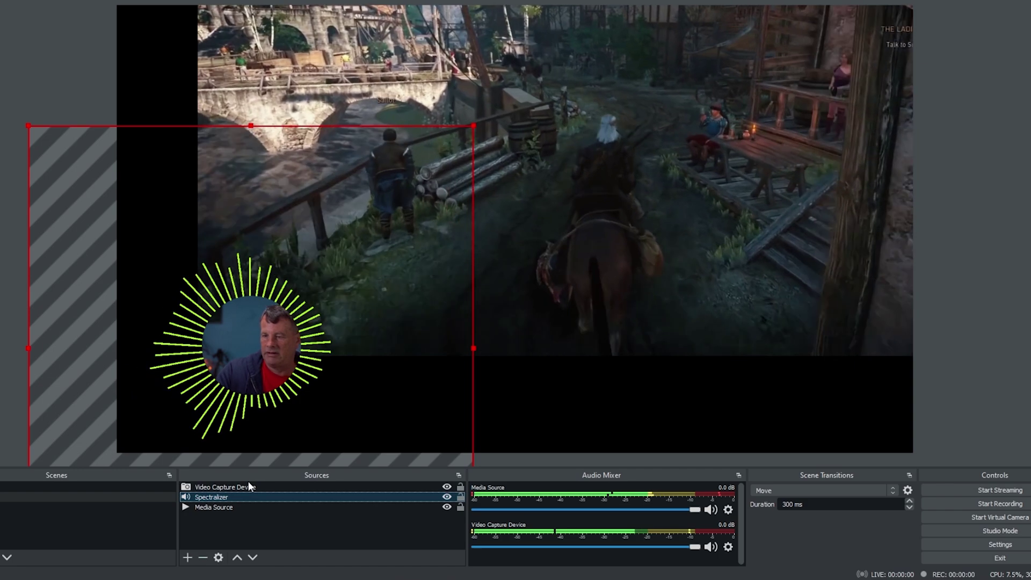
left_click(248, 487)
left_click(234, 496, "ctrl")
left_click_drag(233, 361, 309, 319)
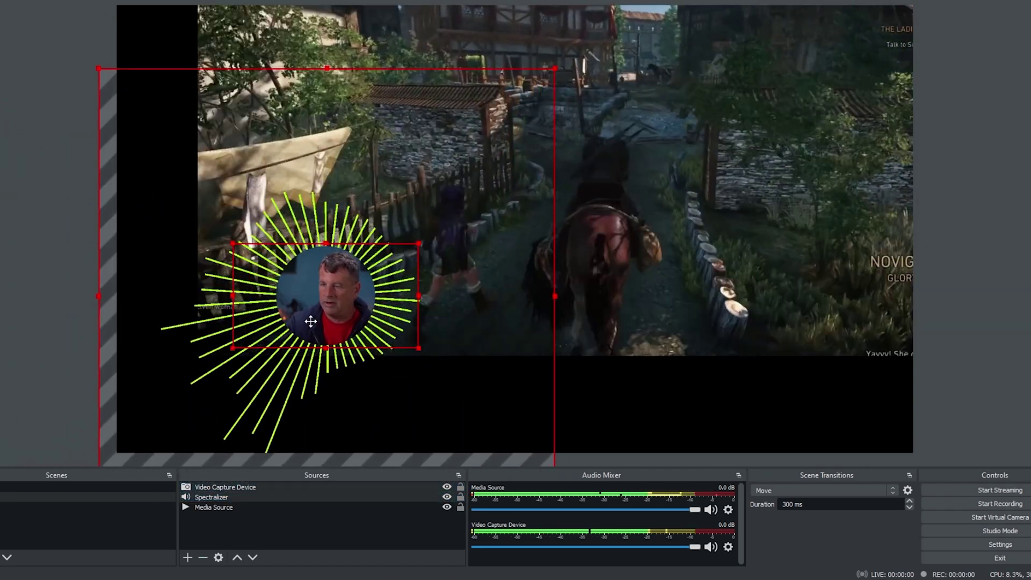
left_click(221, 516)
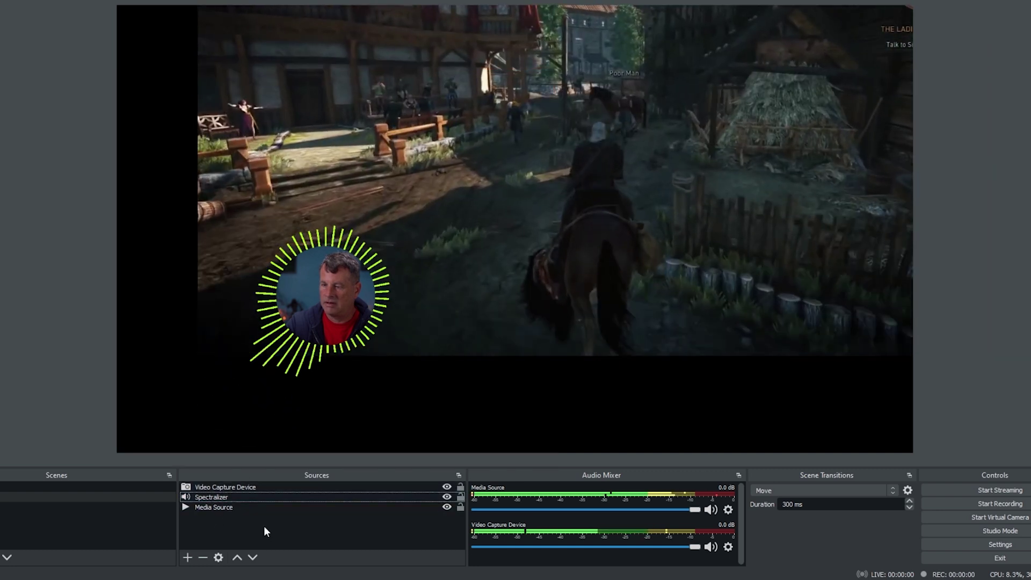
Turn off the Spectralizer's automatic scaling and set its scale size to 0.04.
right_click(248, 497)
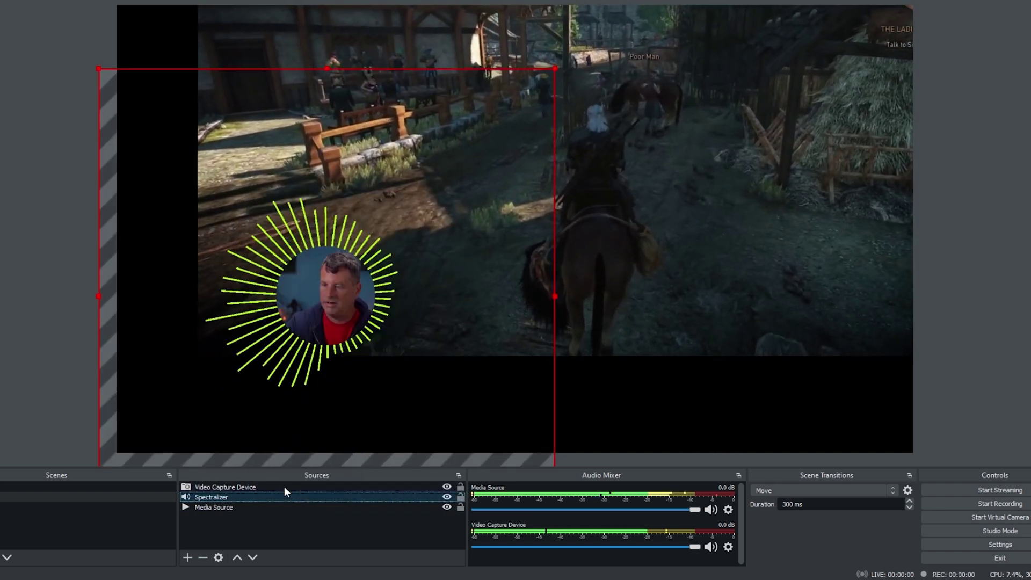
left_click(285, 487)
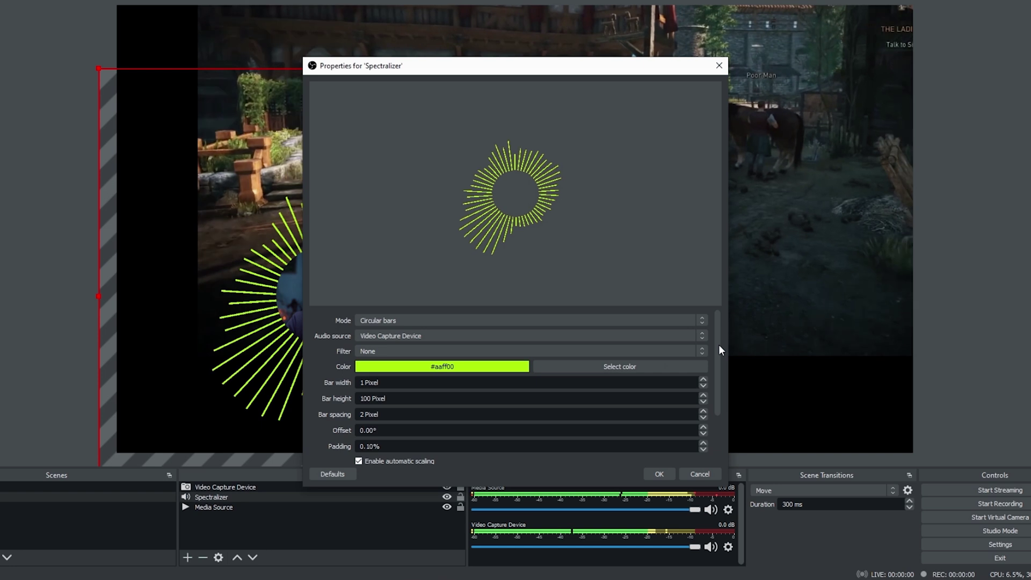
left_click_drag(718, 343, 723, 394)
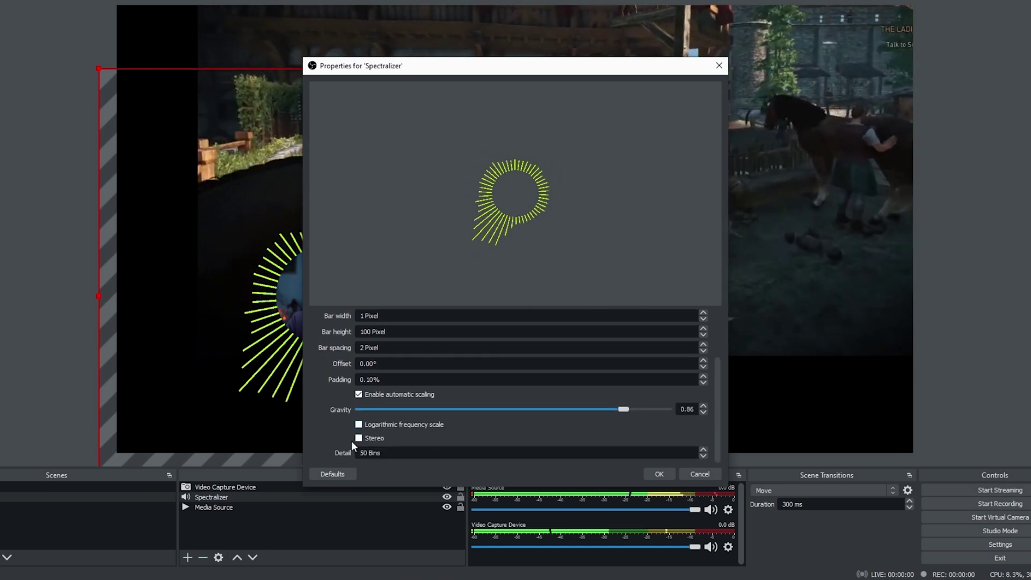
left_click(359, 395)
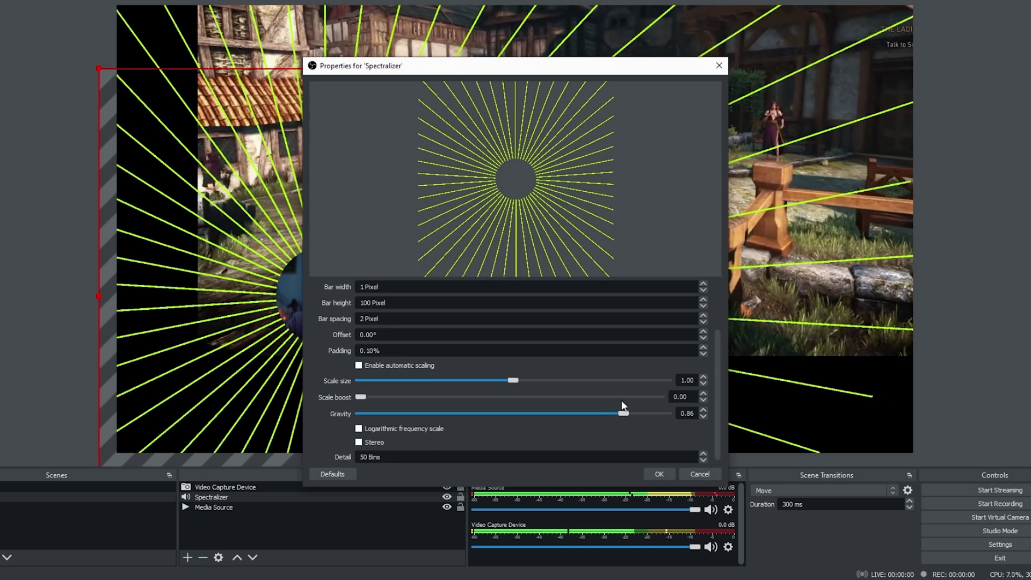
left_click_drag(511, 379, 366, 390)
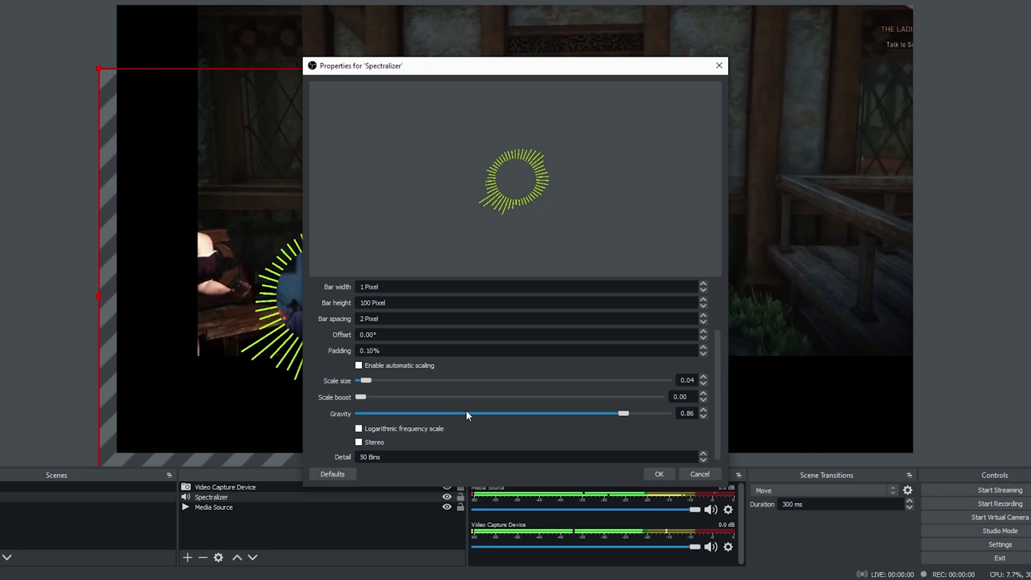
left_click(659, 473)
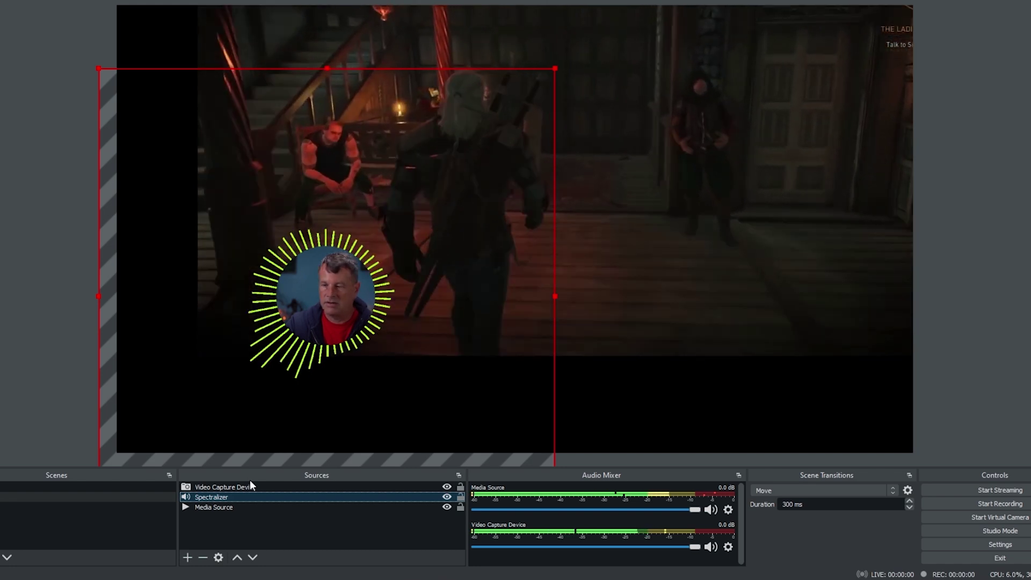
Move the webcam and Spectralizer together to the canvas's lower-left corner and fit the gameplay video to the whole canvas.
left_click(240, 487, "ctrl")
left_click_drag(336, 313, 263, 394)
left_click_drag(690, 252, 612, 348)
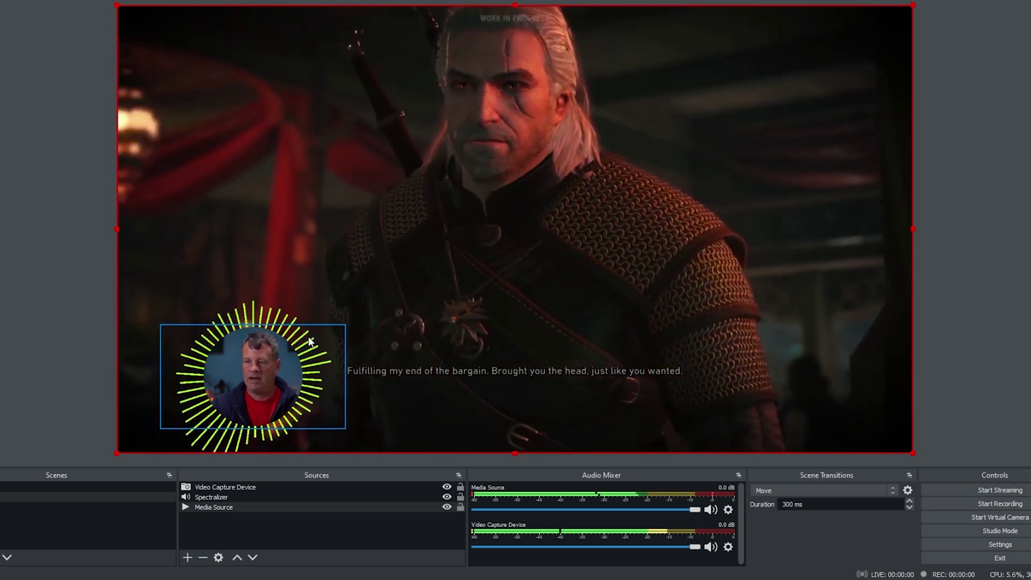
left_click(224, 488)
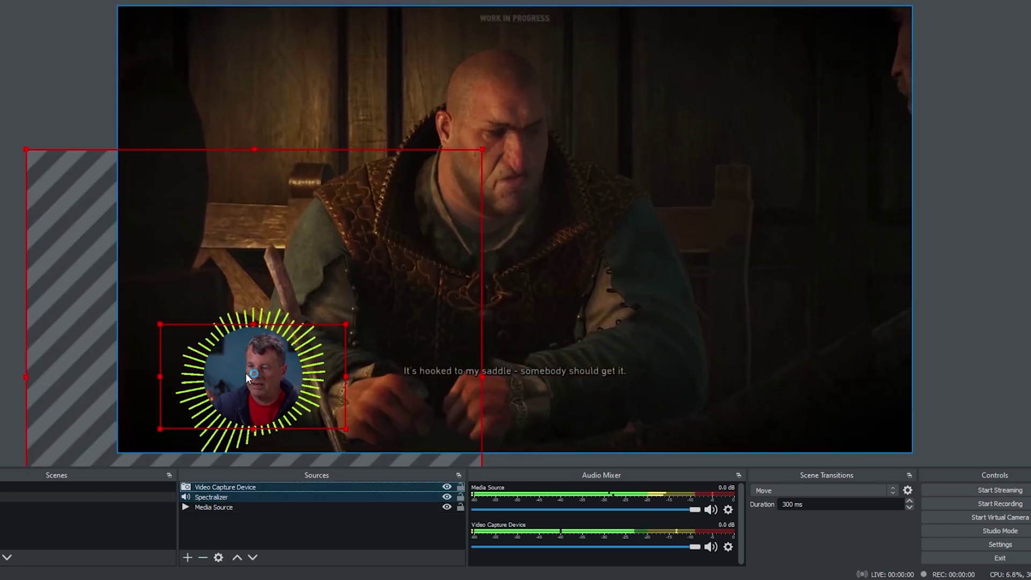
left_click_drag(246, 373, 207, 370)
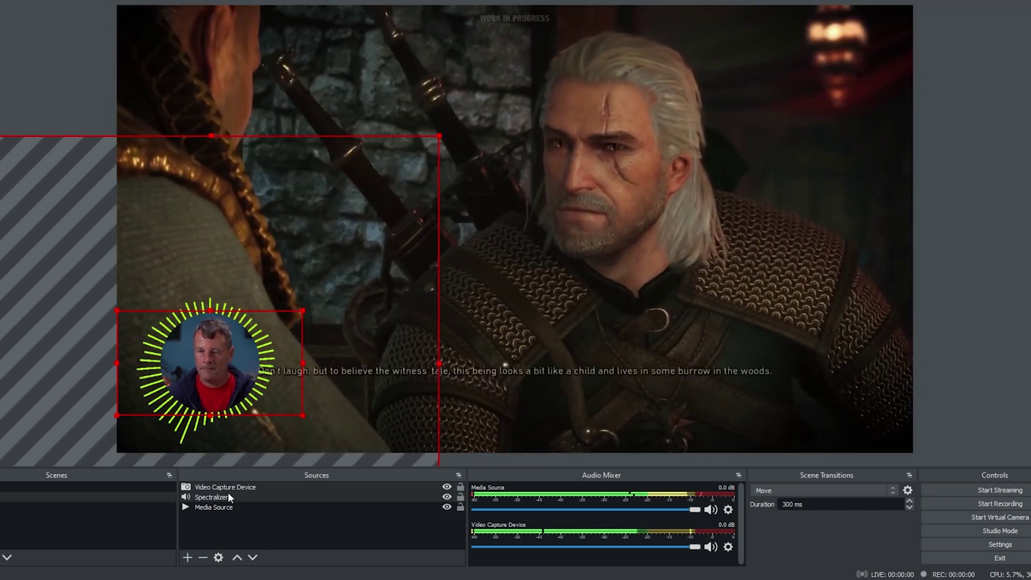
Set the Spectralizer's audio source to Media Source so the gameplay sound drives the bars.
left_click(226, 497)
right_click(245, 497)
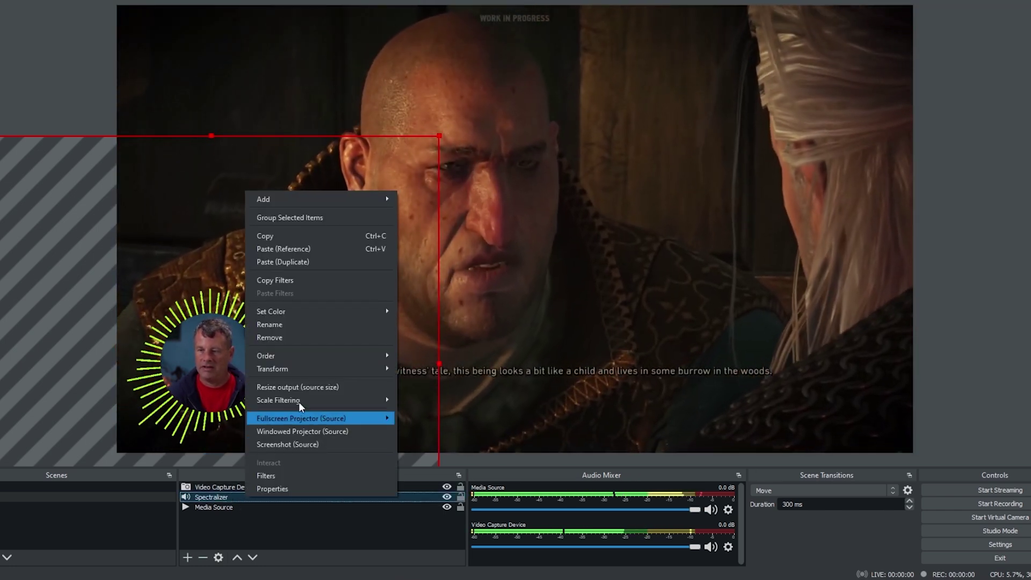
left_click(263, 488)
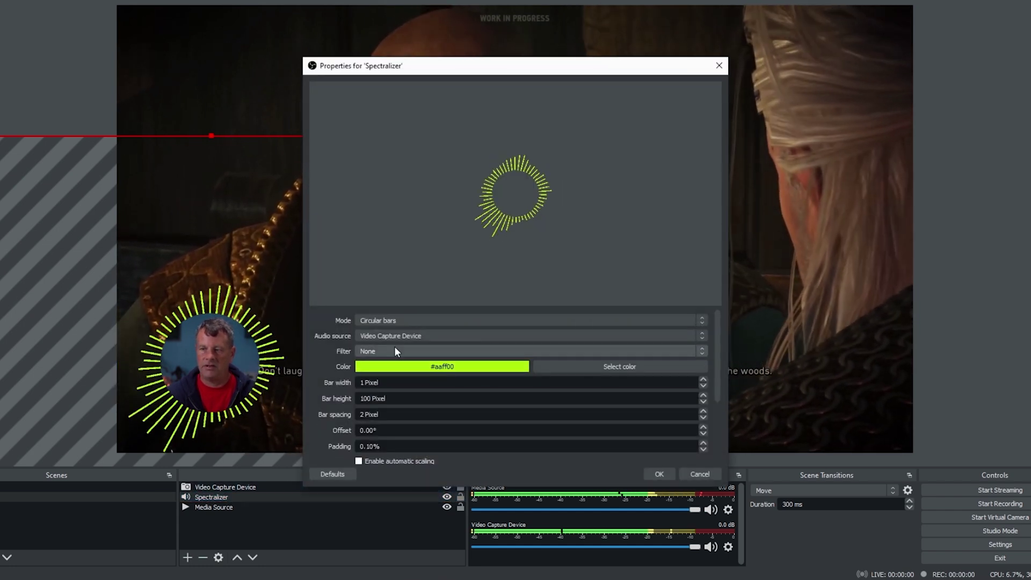
left_click(407, 335)
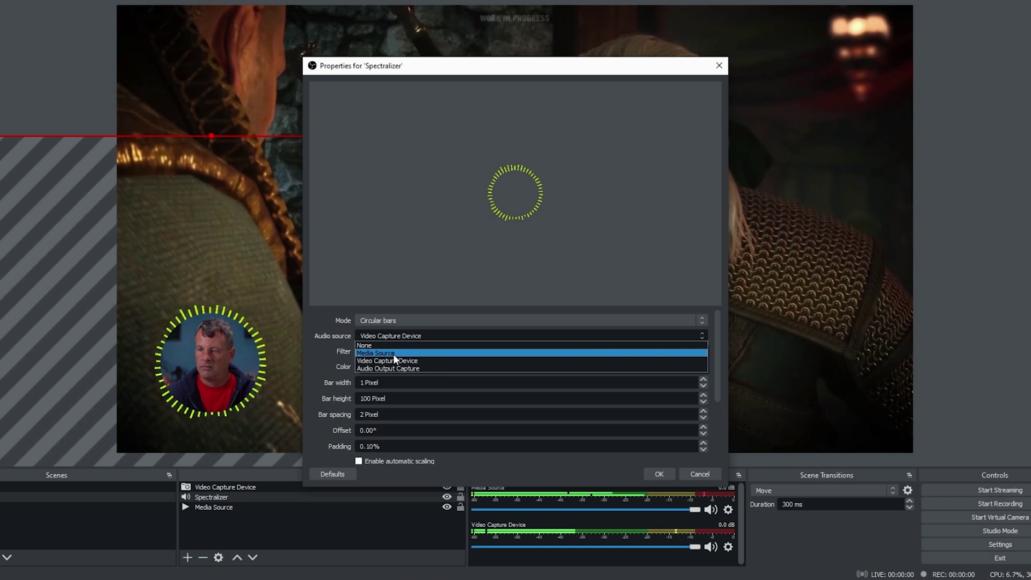
left_click(393, 352)
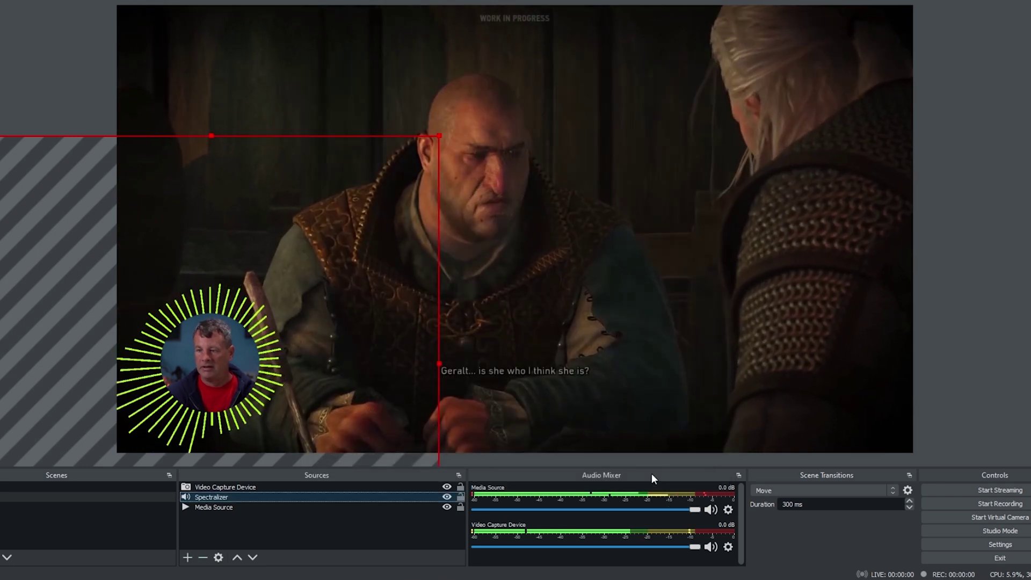
left_click(658, 474)
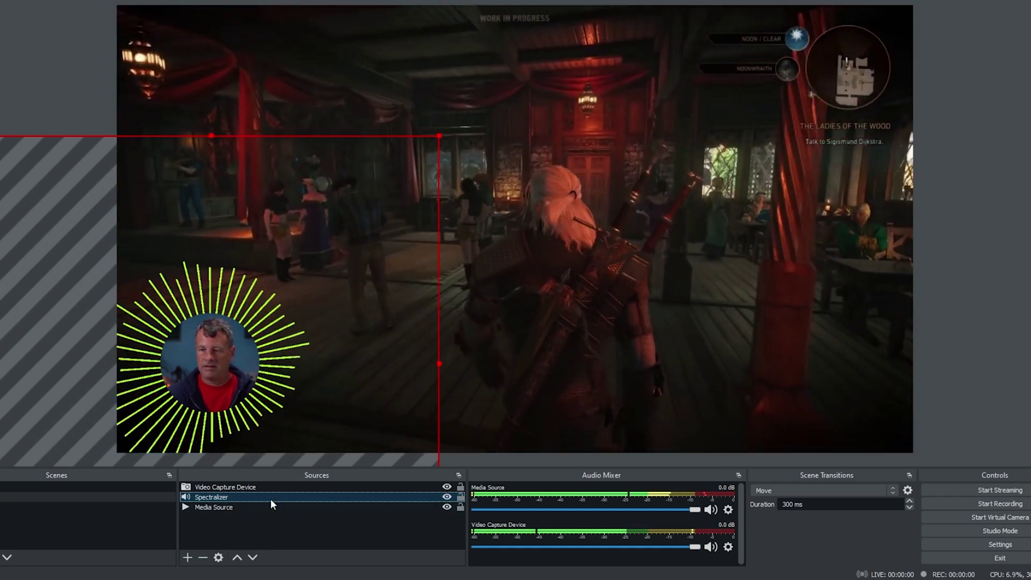
Reduce the Spectralizer's scale size to 0.01 in its properties.
right_click(271, 500)
mouse_move(323, 405)
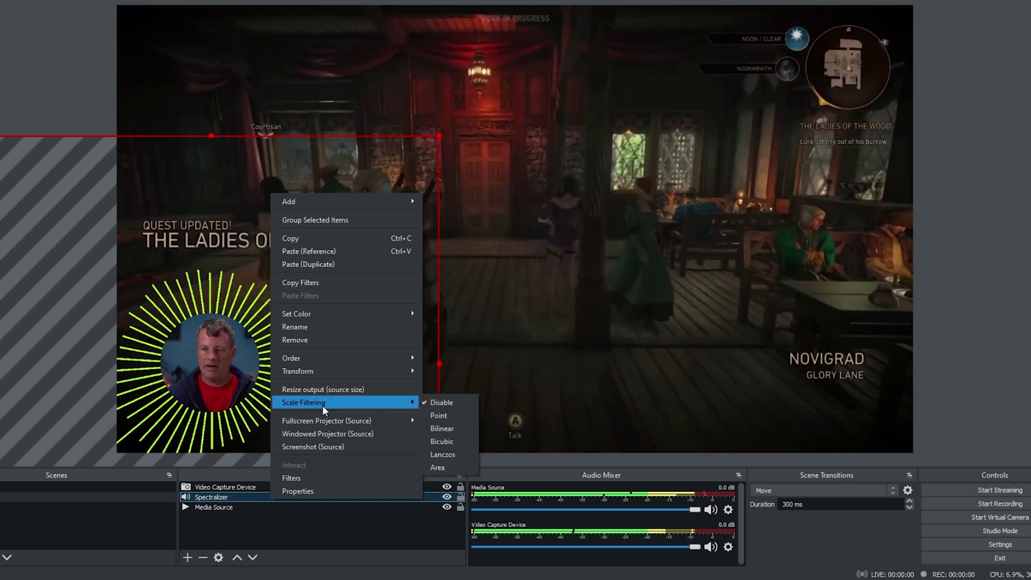
mouse_move(321, 358)
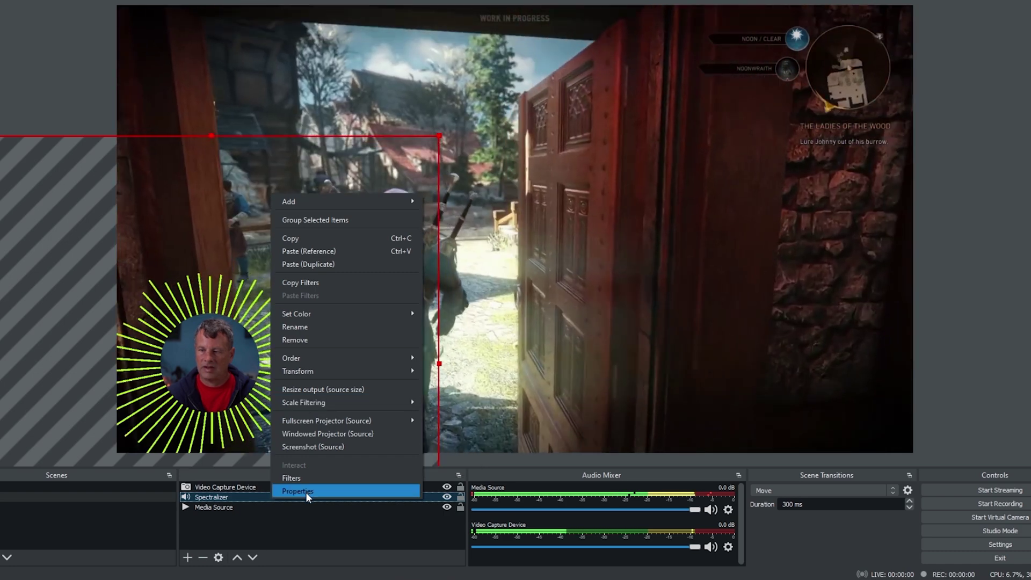
left_click(304, 491)
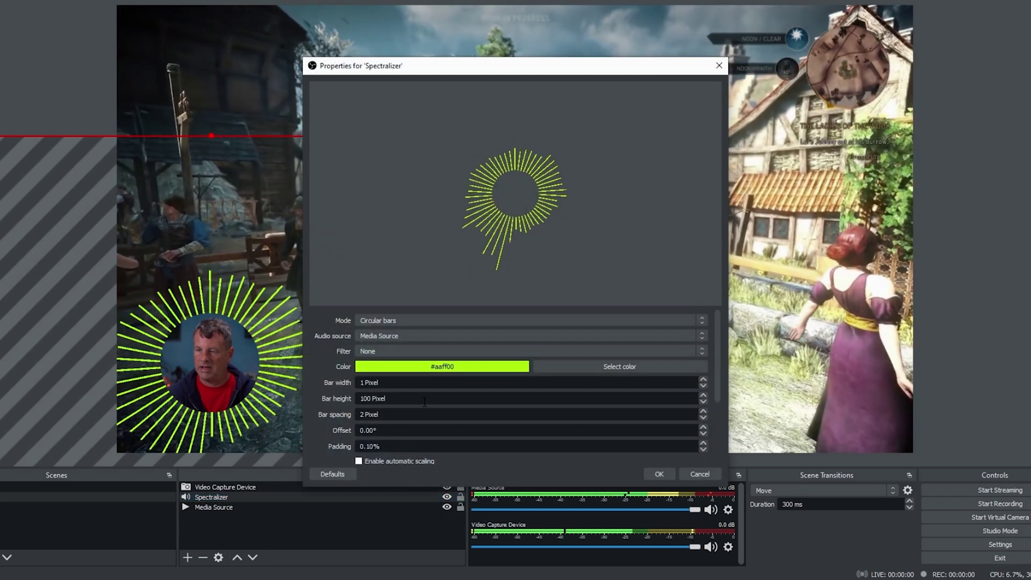
left_click_drag(716, 372, 708, 431)
left_click_drag(366, 376, 362, 376)
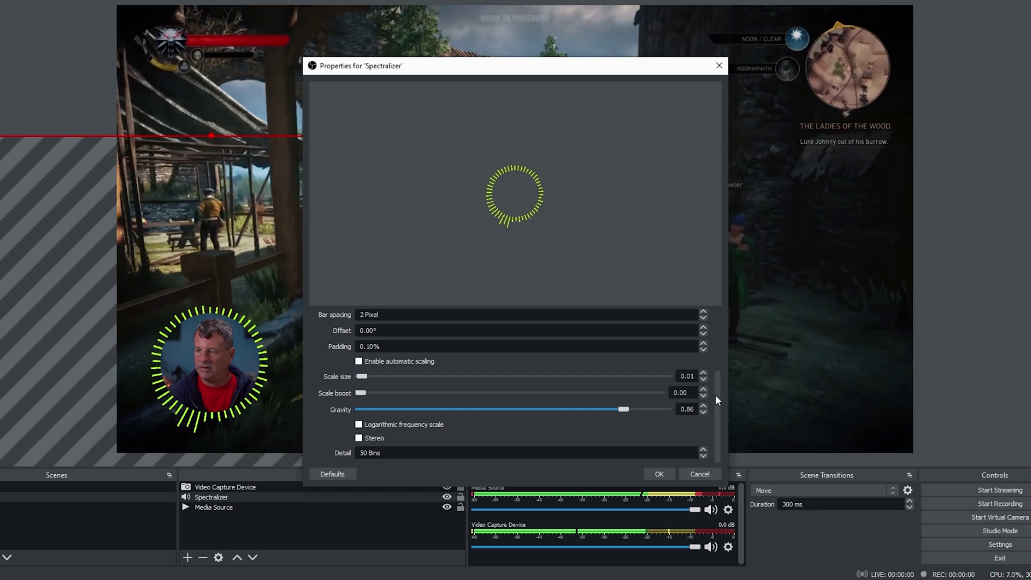
Change the Spectralizer's bar color to light pink (#ffbbf9).
left_click_drag(715, 395, 721, 323)
left_click(612, 367)
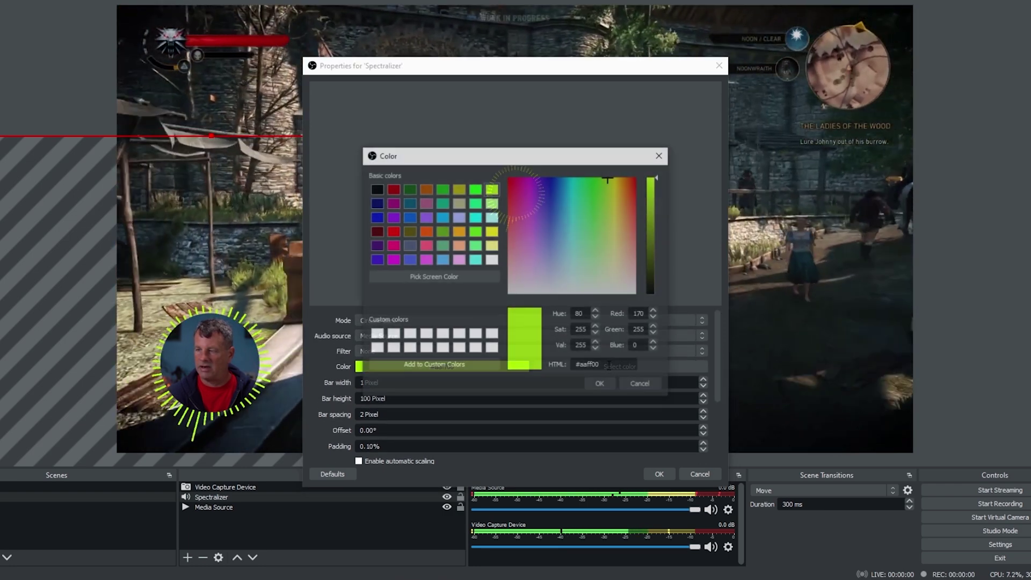
left_click(527, 262)
left_click(598, 384)
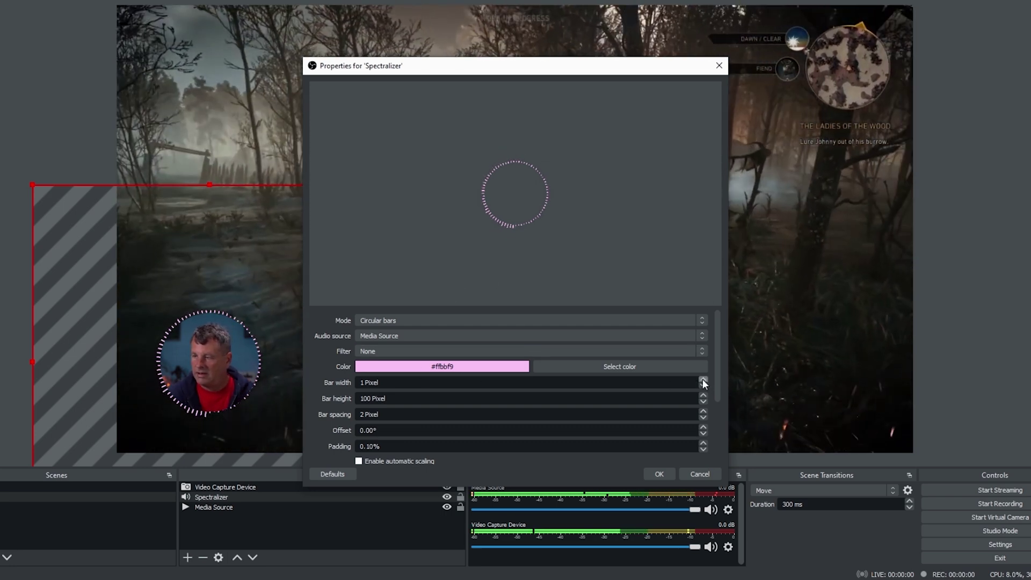
Set the Spectralizer's bar width to 2 pixels, then shrink and reposition the ring so it fits around the circular webcam.
left_click(702, 380)
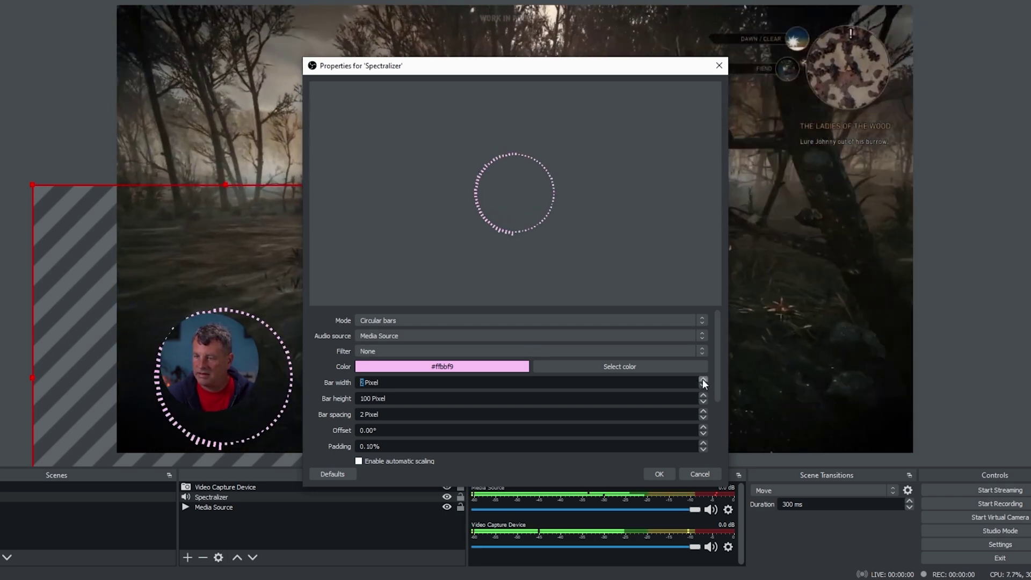
left_click_drag(32, 184, 104, 275)
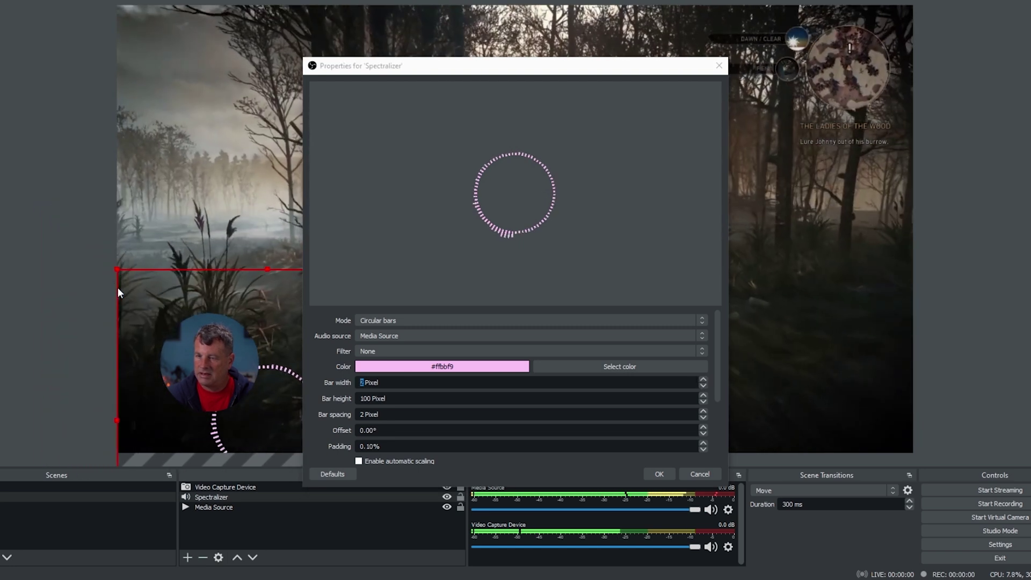
left_click_drag(156, 295, 109, 247)
Raise the Spectralizer's scale size to 0.03 and accept its properties.
scroll(718, 383, "down", 1)
left_click_drag(718, 382, 710, 417)
left_click_drag(363, 400, 367, 402)
left_click(50, 152)
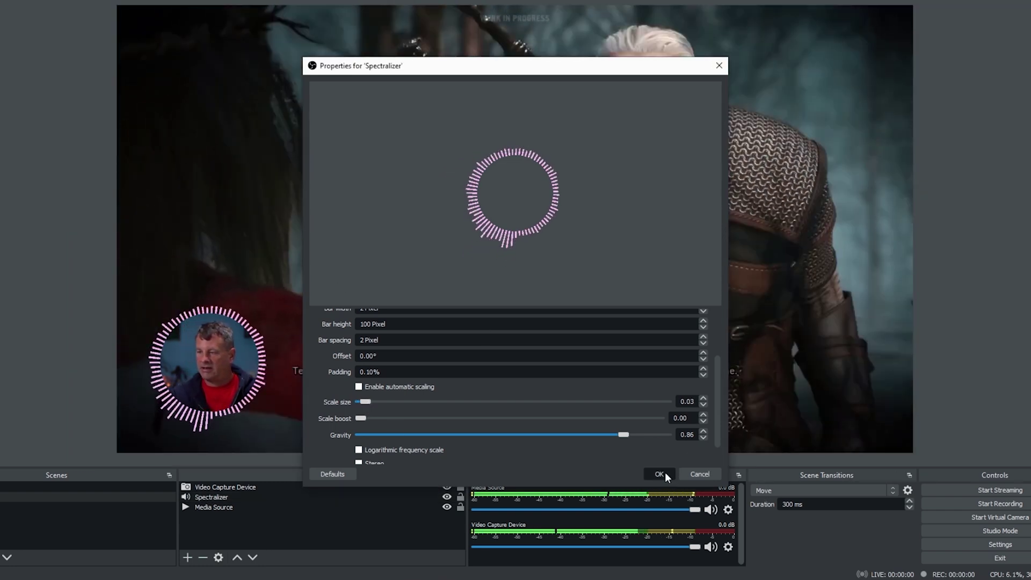
left_click(665, 472)
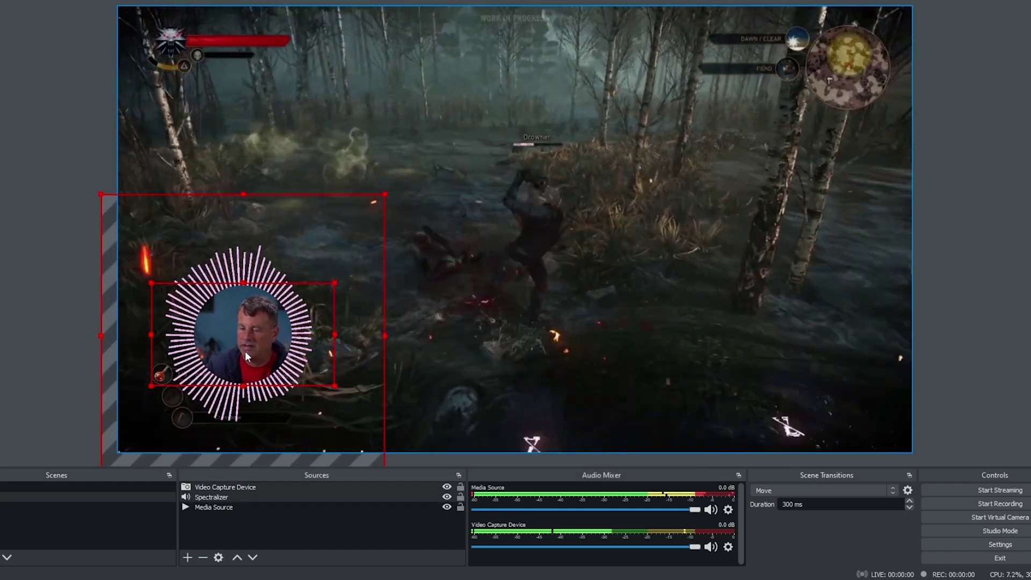